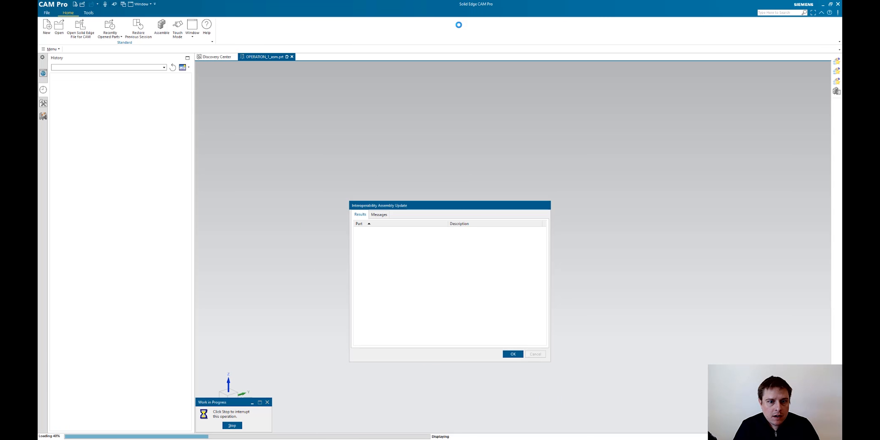
# Step: Accept the interoperability assembly update for the OPERATION_1_asm assembly
pyautogui.click(513, 353)
pyautogui.scroll(-3, 610, 188)
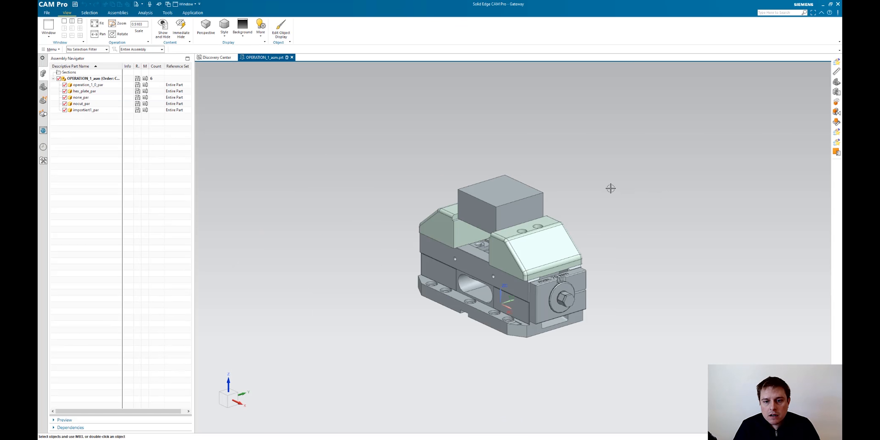
pyautogui.scroll(3, 547, 241)
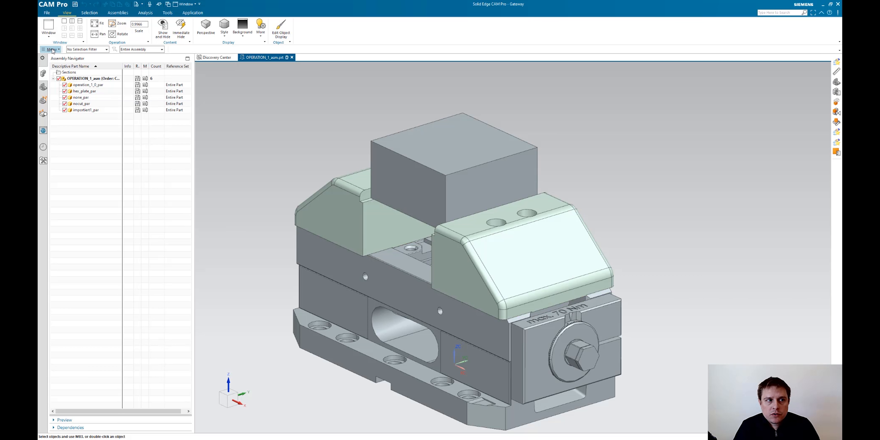
# Step: Create a manufacturing file from the General Setup template in millimetres, referencing OPERATION_1_asm and keeping the suggested name OPERATION_1_asm_setup_1.prt
pyautogui.click(52, 50)
pyautogui.click(77, 55)
pyautogui.click(51, 49)
pyautogui.moveTo(61, 59)
pyautogui.click(103, 121)
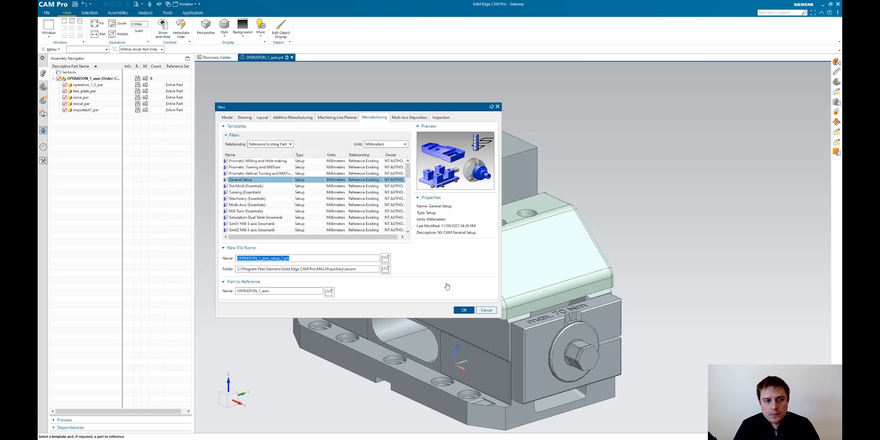
pyautogui.click(465, 309)
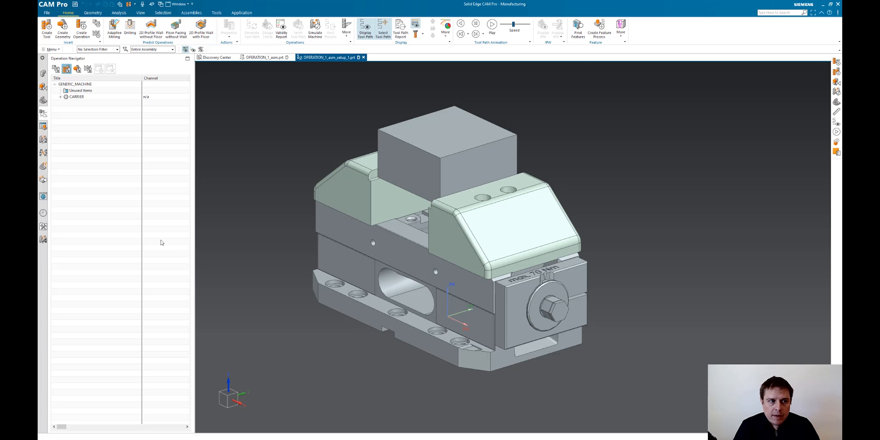
# Step: Show the geometry view of the operations and set the raw block's translucency to 50
pyautogui.click(77, 69)
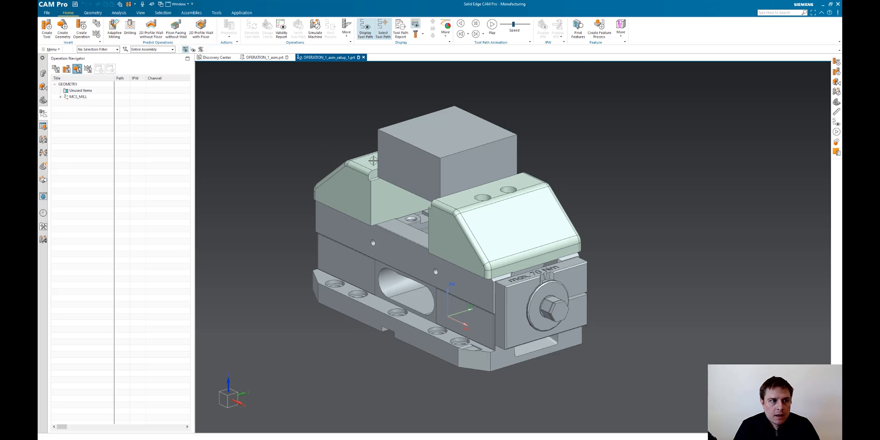
pyautogui.click(389, 147)
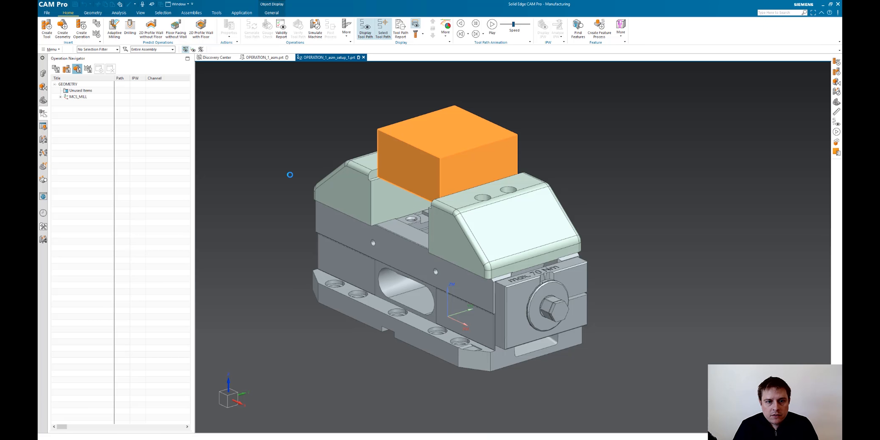
pyautogui.hotkey('ctrl', 'j')
pyautogui.click(290, 193)
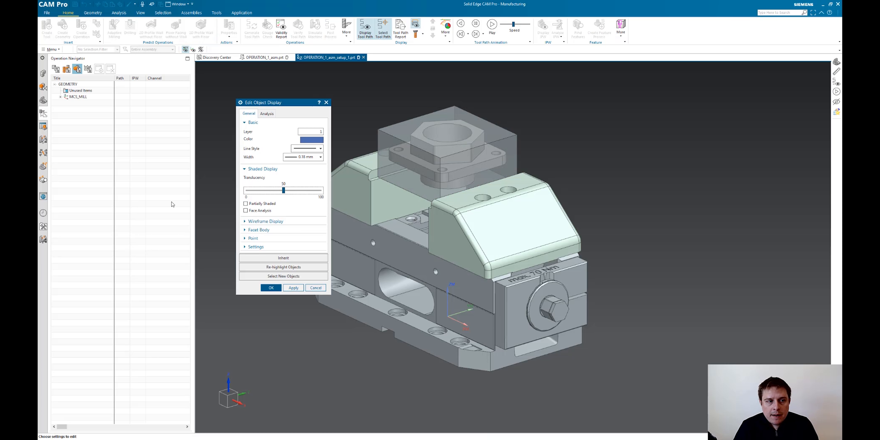
pyautogui.press('Return')
# Step: Edit WORKPIECE under MCS_MILL and specify the hex plate's solid body inside the block as part geometry
pyautogui.click(60, 98)
pyautogui.doubleClick(85, 103)
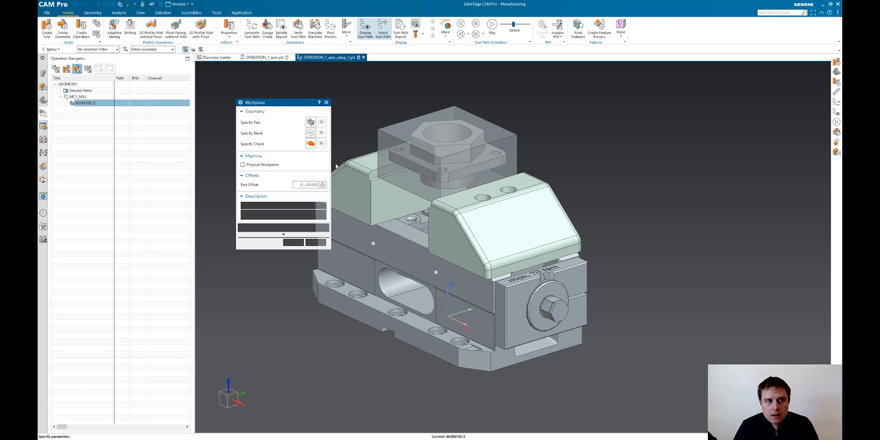
pyautogui.click(310, 122)
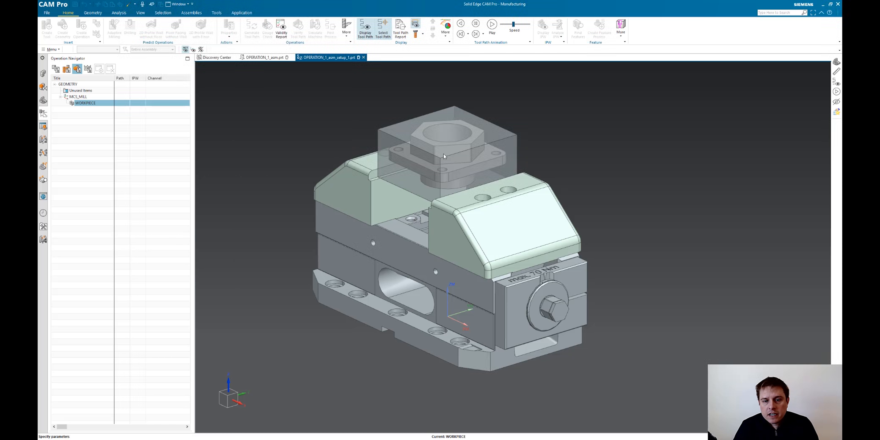
pyautogui.click(431, 146)
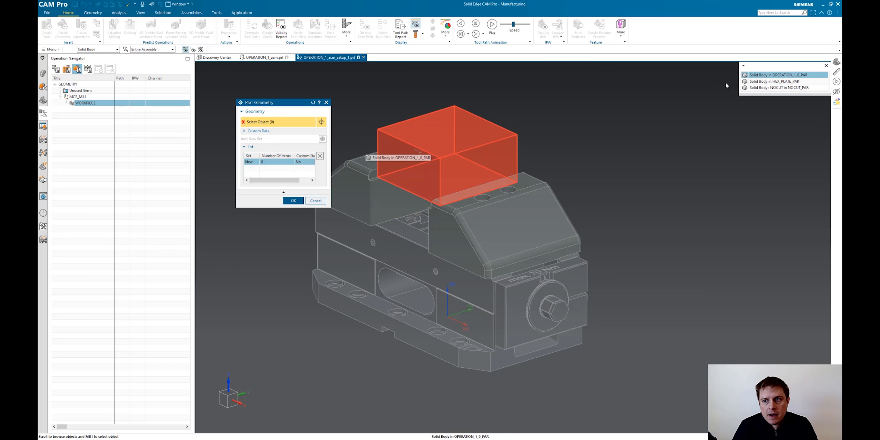
pyautogui.click(772, 78)
pyautogui.click(293, 223)
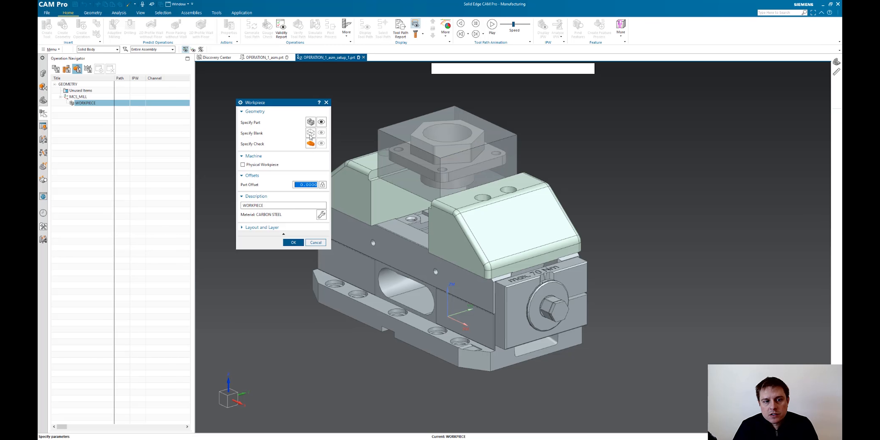
# Step: Specify the translucent block as the workpiece's blank geometry
pyautogui.middleClick(308, 131)
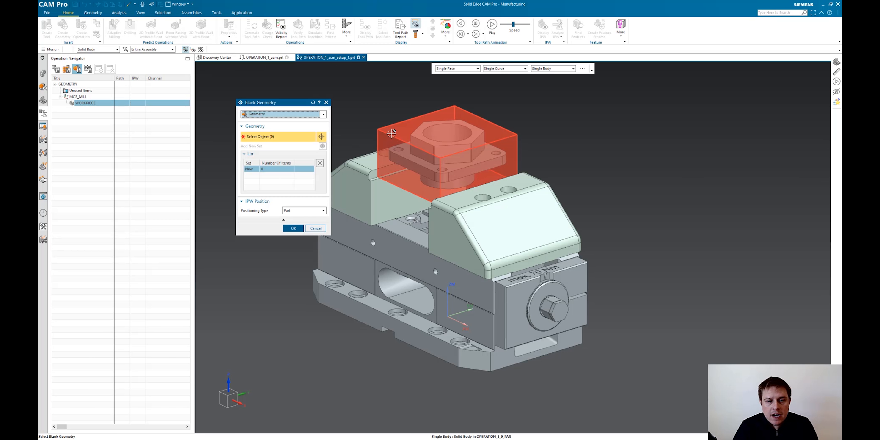
pyautogui.click(392, 135)
pyautogui.click(292, 252)
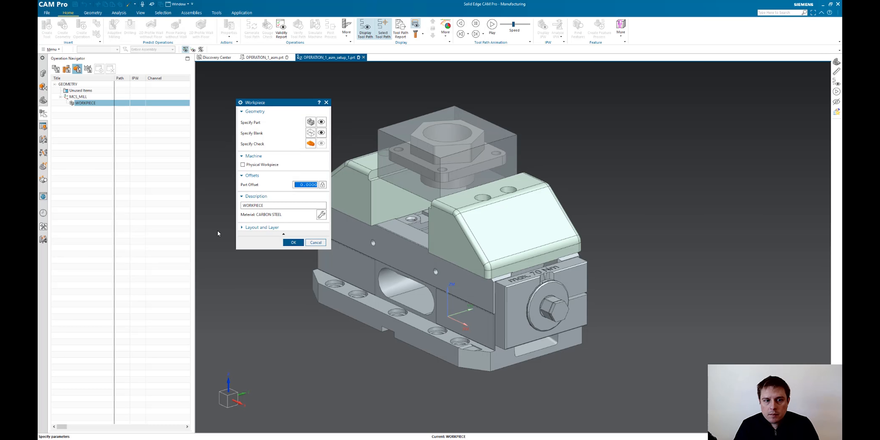
# Step: Specify the vise's base and jaw bodies as check geometry and confirm the workpiece definition
pyautogui.click(313, 147)
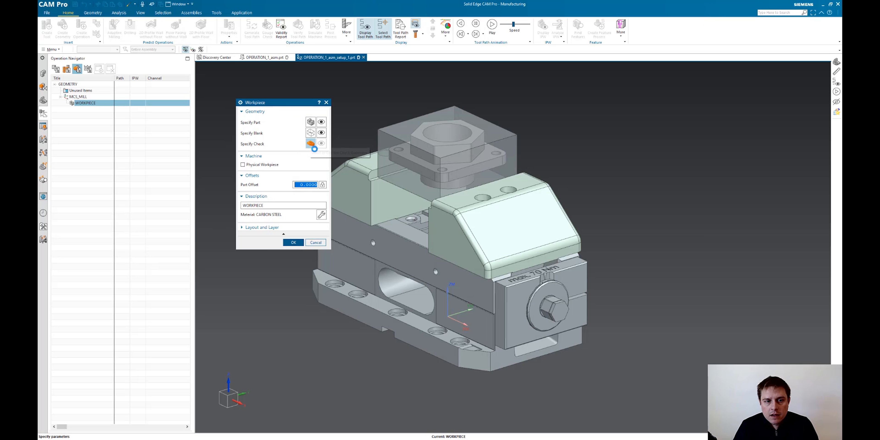
pyautogui.click(357, 182)
pyautogui.click(488, 218)
pyautogui.click(412, 236)
pyautogui.click(413, 223)
pyautogui.click(531, 270)
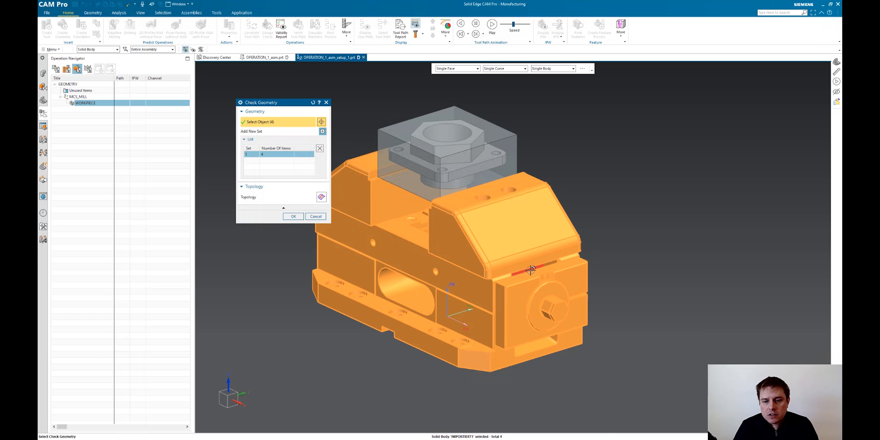
pyautogui.click(293, 216)
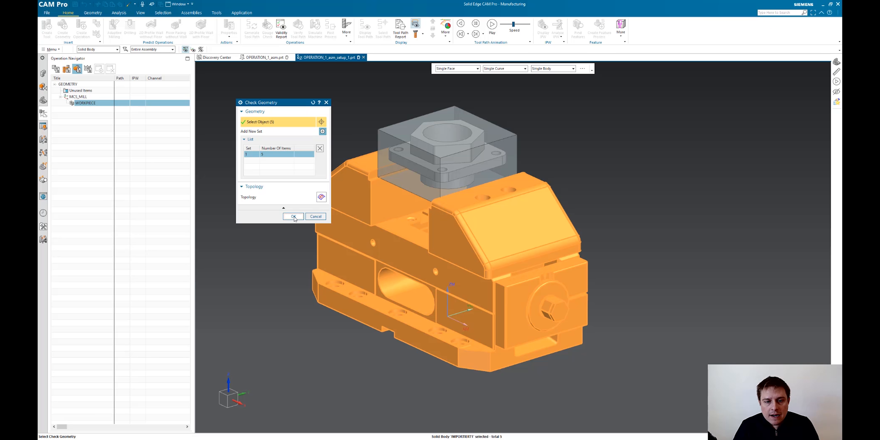
pyautogui.click(293, 216)
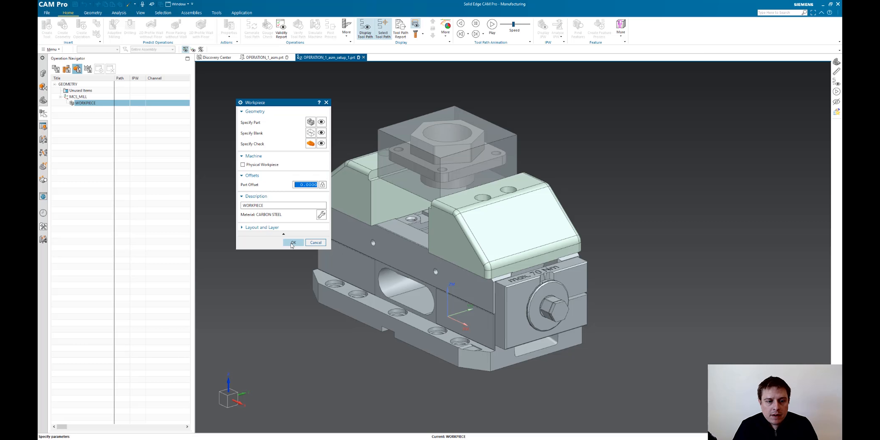
pyautogui.click(293, 242)
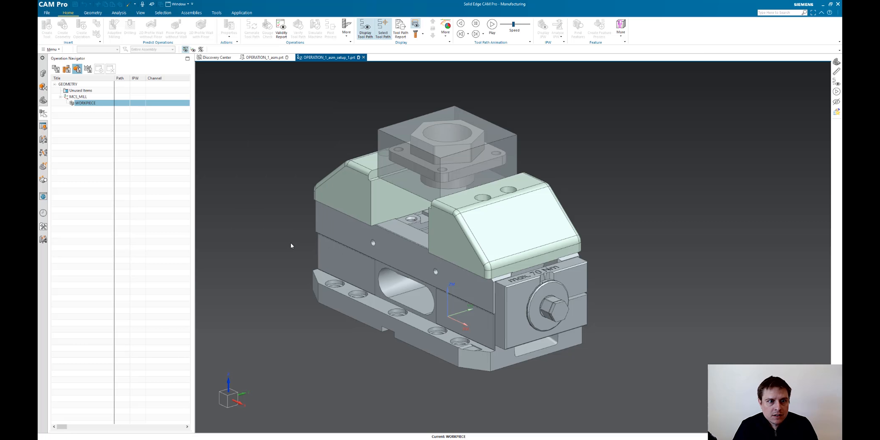
# Step: Retrieve the end mill, chamfer mill, face mill and both drills from the tool library and expand CARRIER in the machine tool view
pyautogui.click(66, 68)
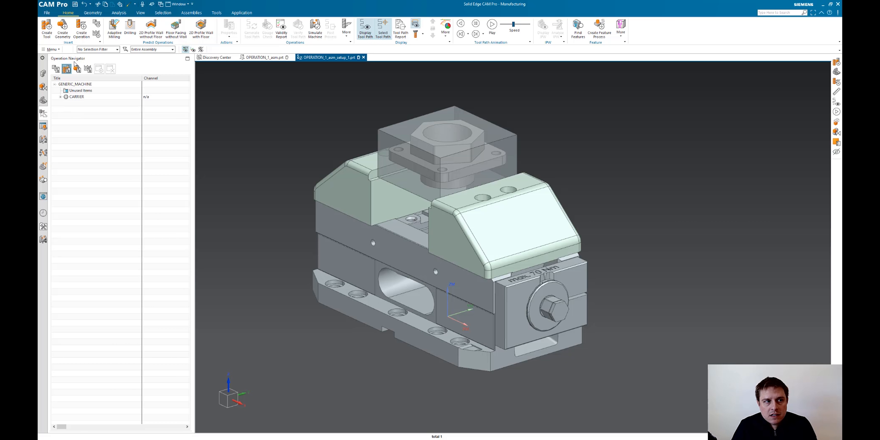
pyautogui.click(50, 36)
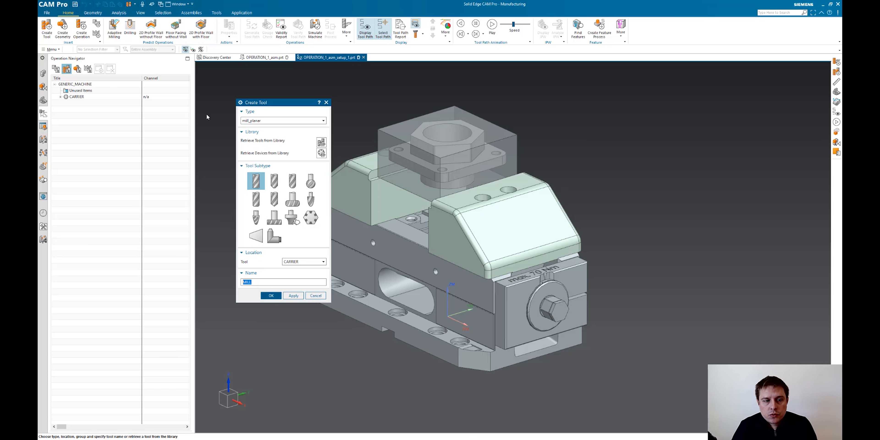
pyautogui.click(321, 142)
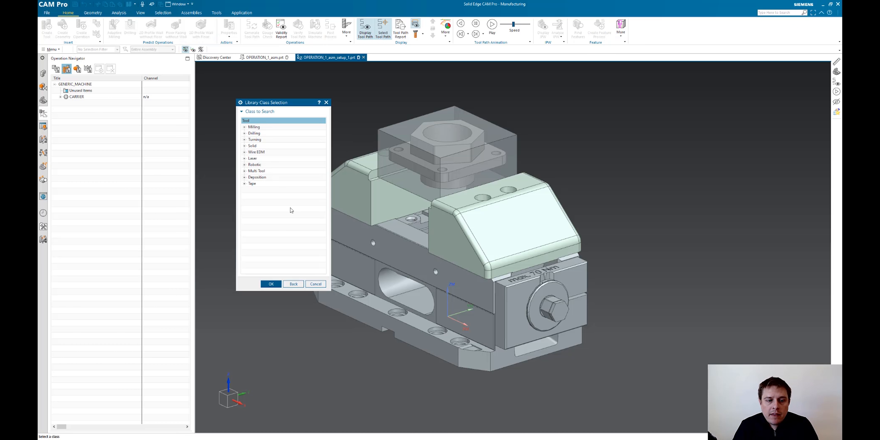
pyautogui.middleClick(293, 225)
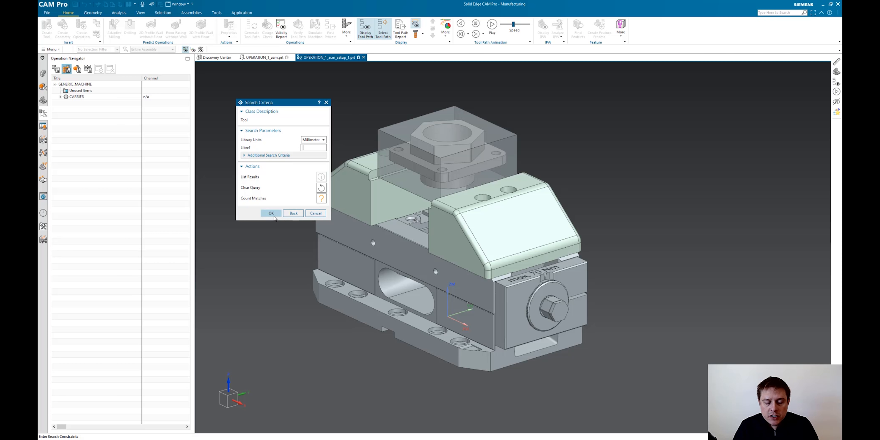
pyautogui.click(273, 215)
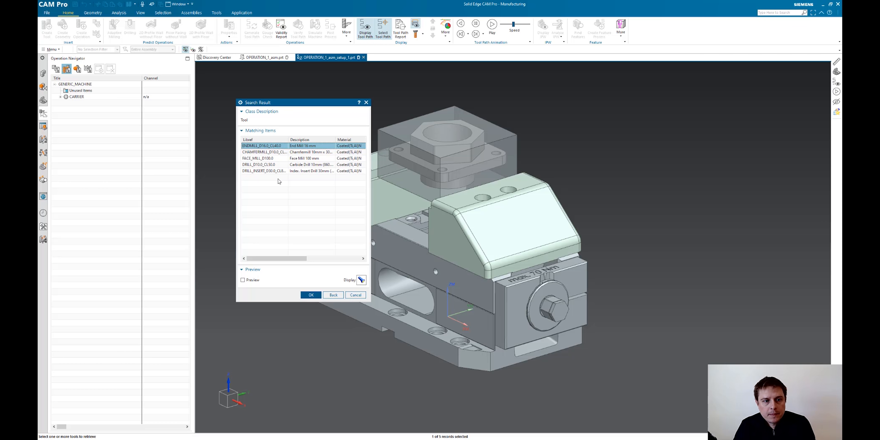
pyautogui.keyDown('shift'); pyautogui.click(270, 171); pyautogui.keyUp('shift')
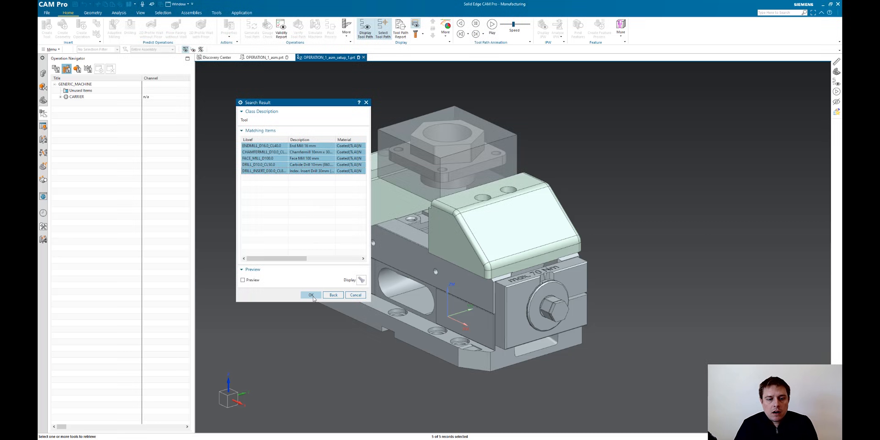
pyautogui.click(311, 295)
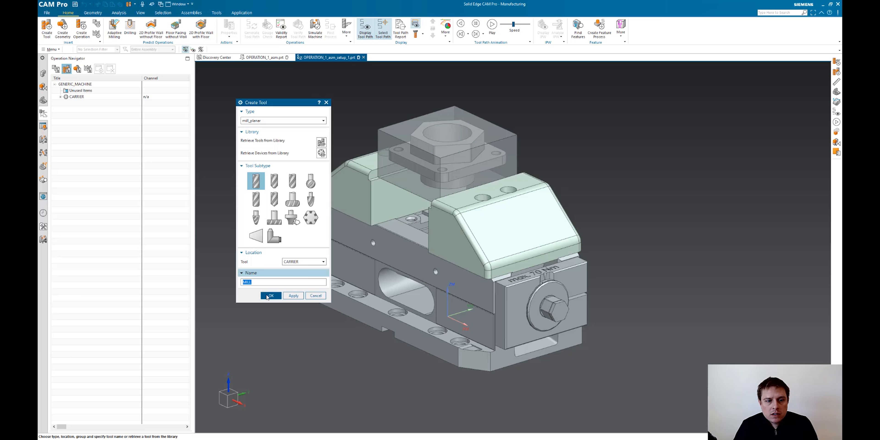
pyautogui.click(316, 295)
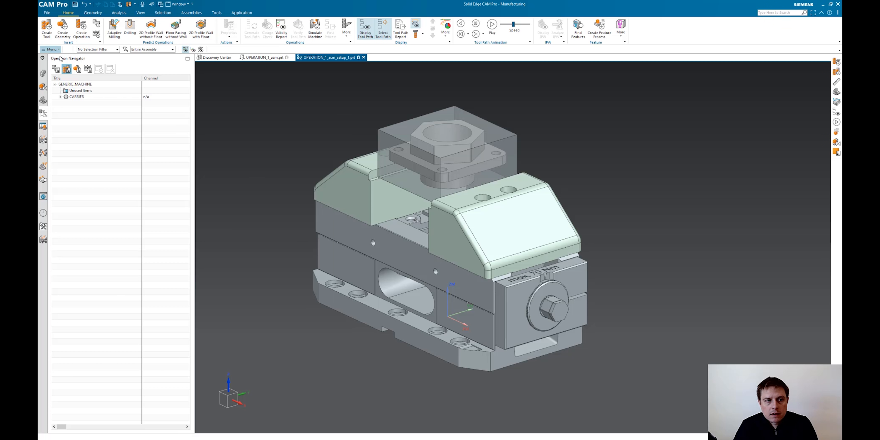
pyautogui.click(60, 97)
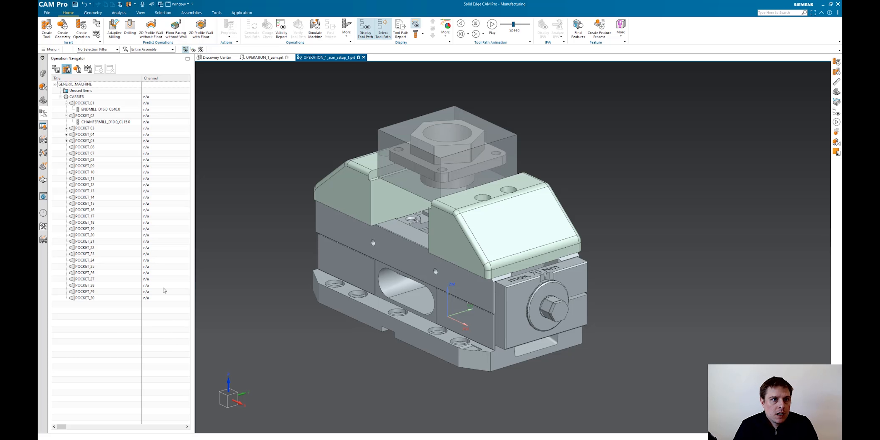
# Step: Hide the translucent blank block so that only the hex plate and vise are displayed
pyautogui.click(242, 12)
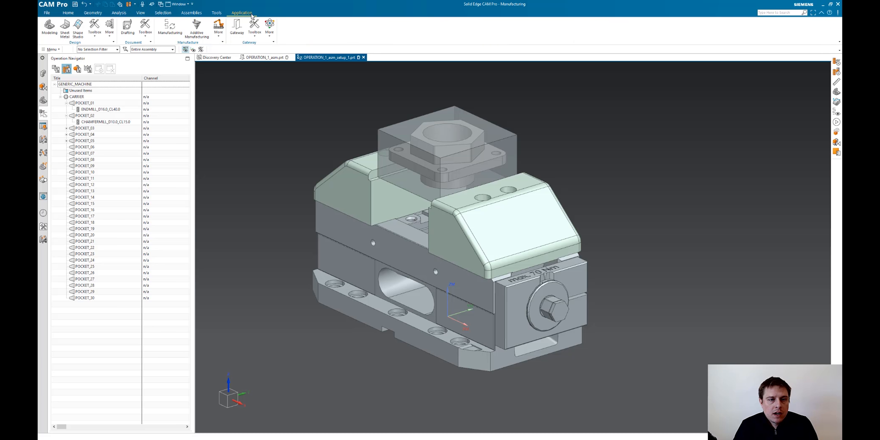
pyautogui.click(393, 140)
pyautogui.hotkey('ctrl', 'b')
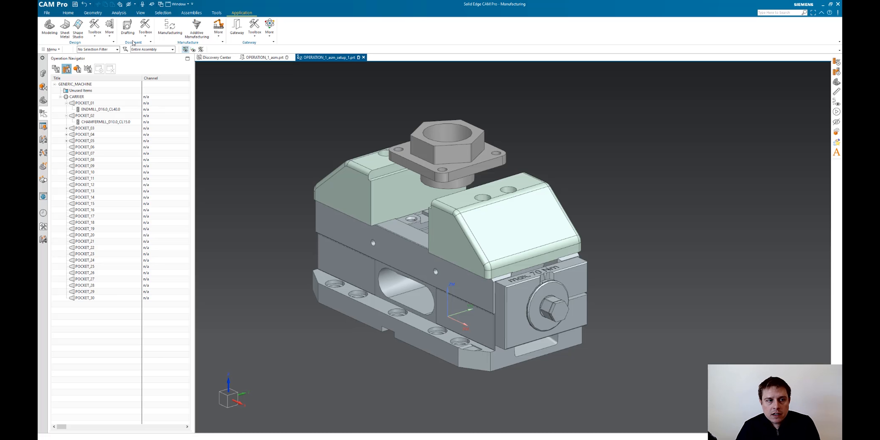
# Step: Enter the Drafting application, create a new A3 sheet for the setup and close Base View without placing a view
pyautogui.click(128, 29)
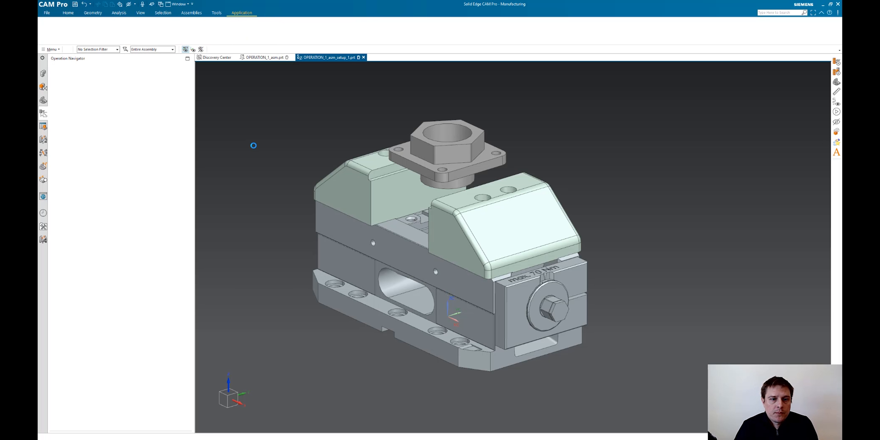
pyautogui.click(272, 243)
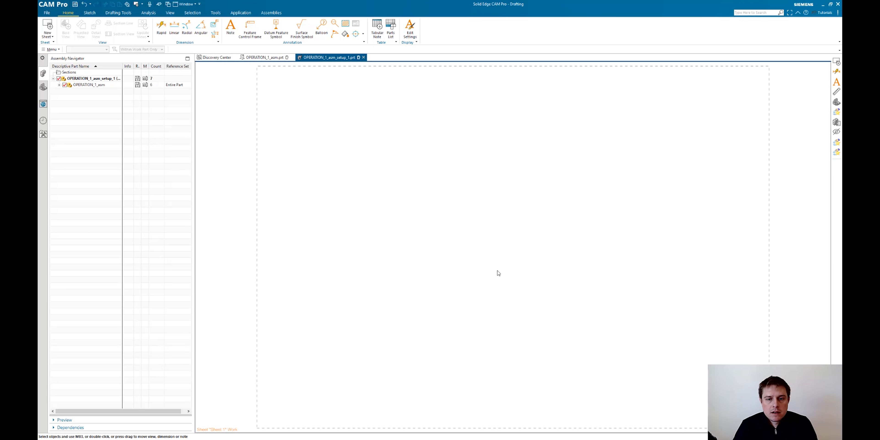
pyautogui.click(440, 233)
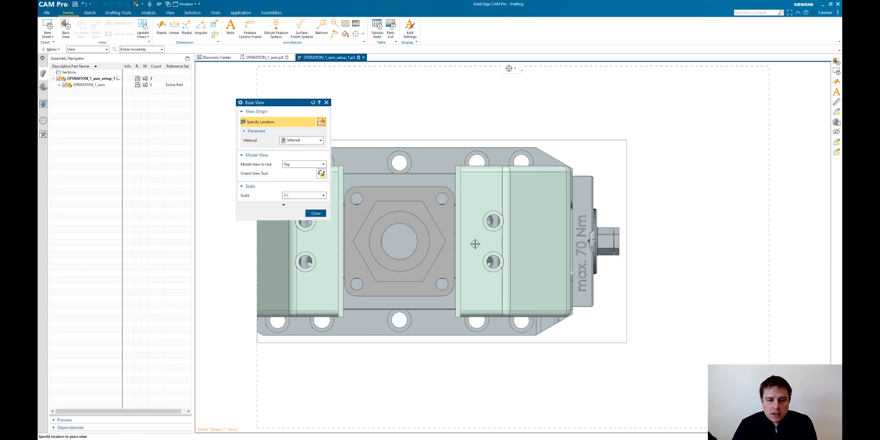
pyautogui.click(316, 214)
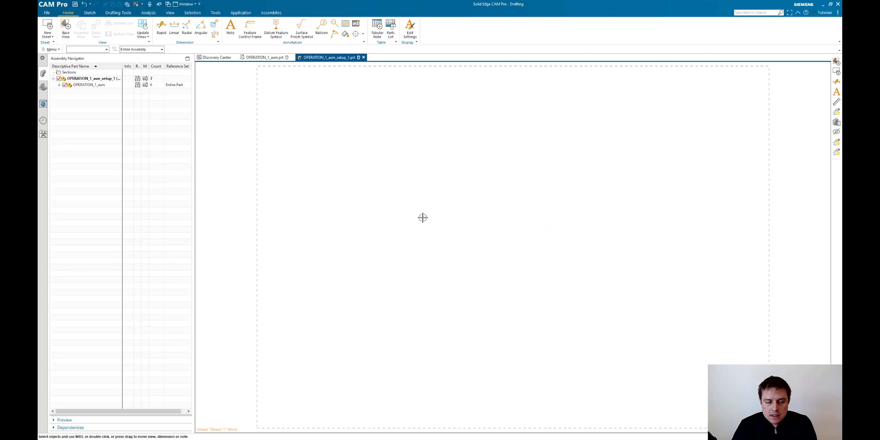
# Step: Make layer 256 visible in the layer settings for the drawing sheet
pyautogui.hotkey('ctrl', 'l')
pyautogui.click(250, 205)
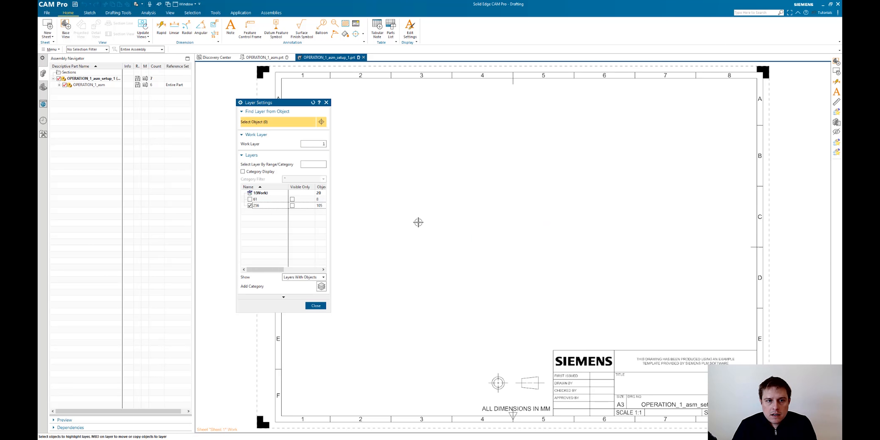
pyautogui.press('Escape')
# Step: Place a Top base view of the assembly at scale 1:2 in the sheet's upper-left area and project a front view below it
pyautogui.click(67, 30)
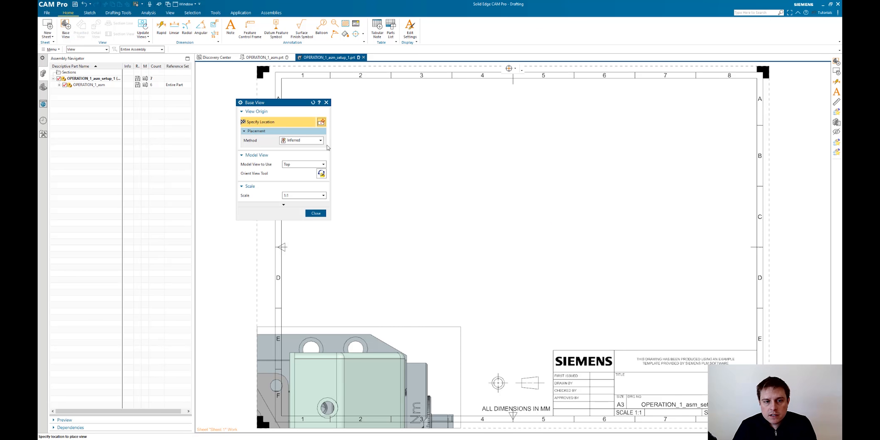
pyautogui.click(304, 164)
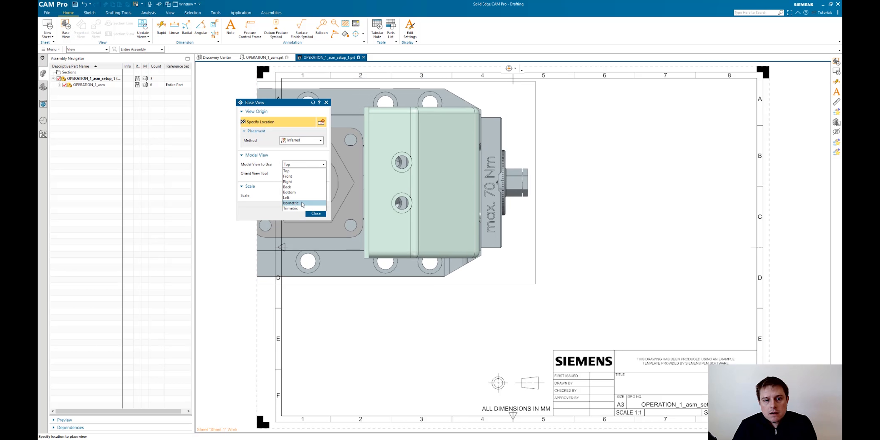
pyautogui.click(259, 186)
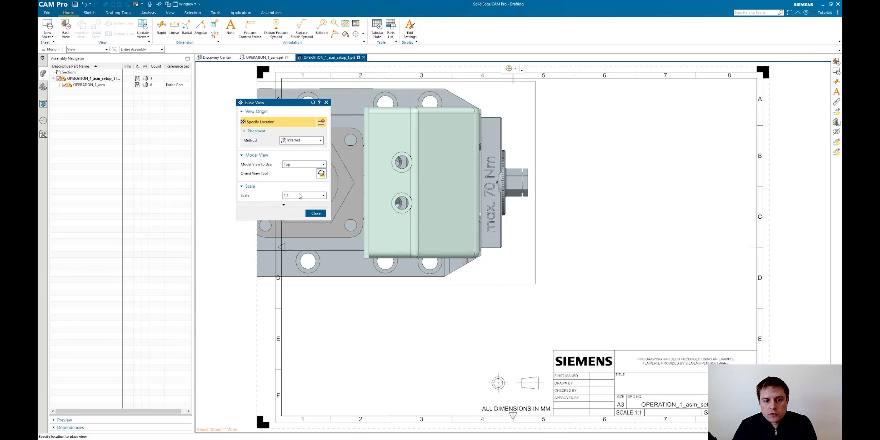
pyautogui.click(324, 196)
pyautogui.click(290, 223)
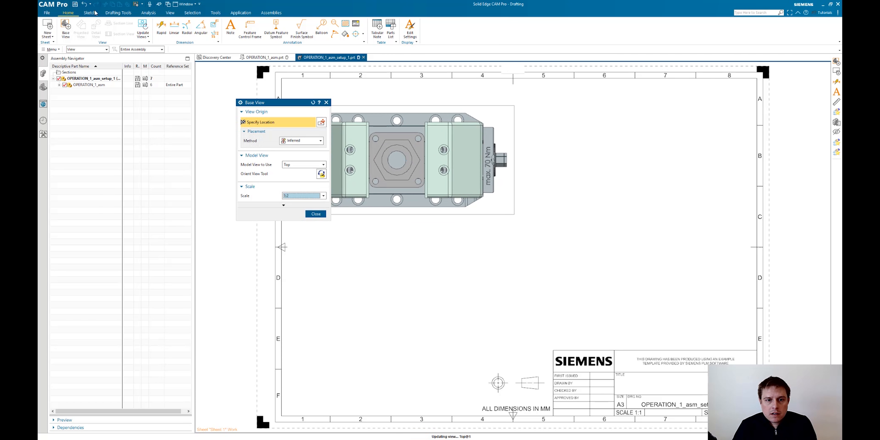
pyautogui.click(436, 185)
pyautogui.click(403, 291)
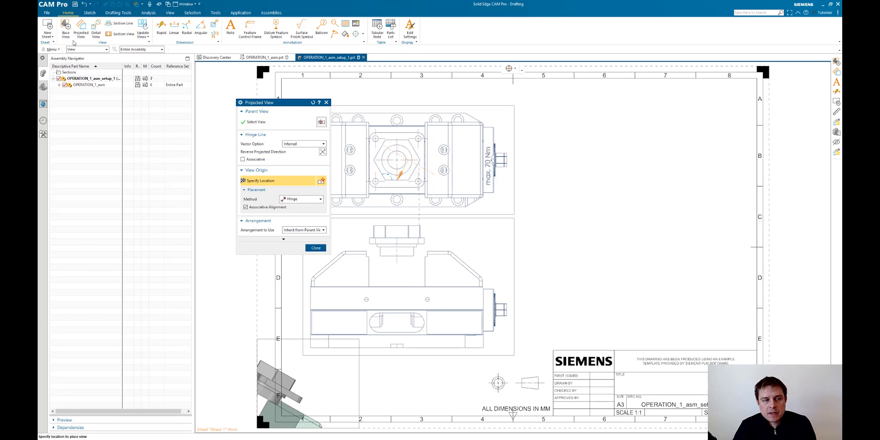
pyautogui.click(316, 248)
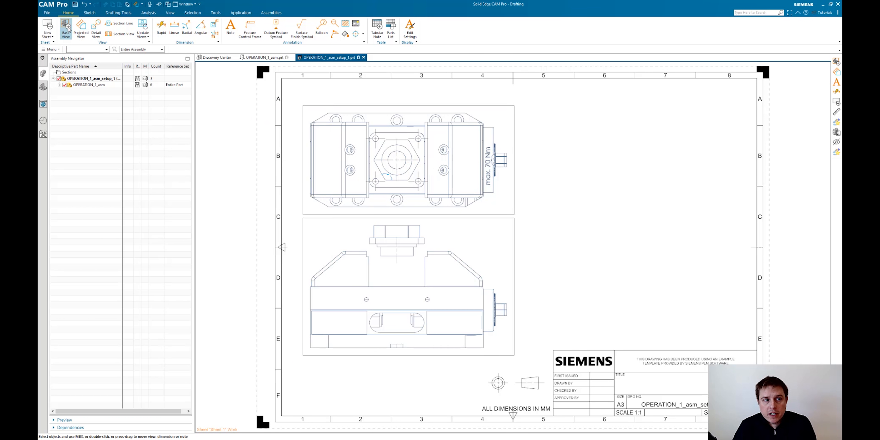
# Step: Add an Isometric base view of the assembly at scale 1:2 in the sheet's upper-right area, without any further projected view
pyautogui.moveTo(151, 84); pyautogui.dragTo(359, 376)
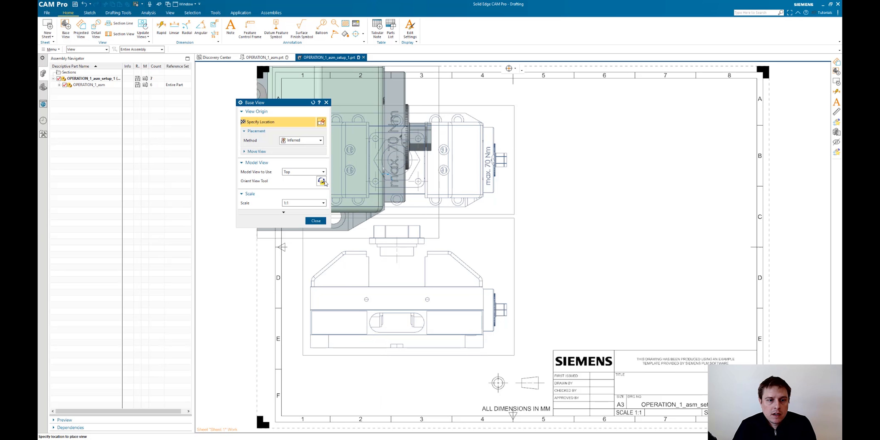
pyautogui.click(323, 171)
pyautogui.click(292, 210)
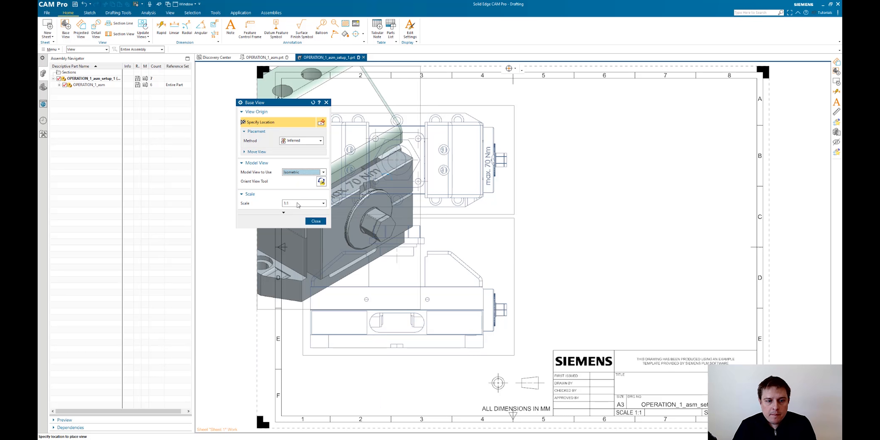
pyautogui.click(297, 203)
pyautogui.click(285, 231)
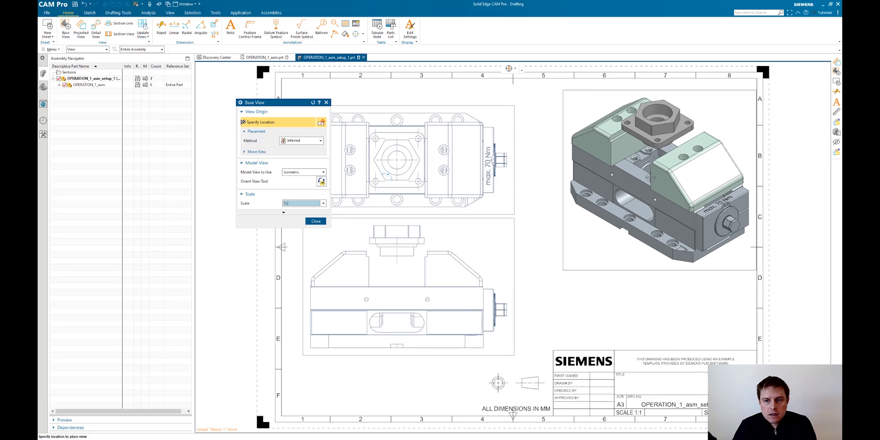
pyautogui.click(640, 180)
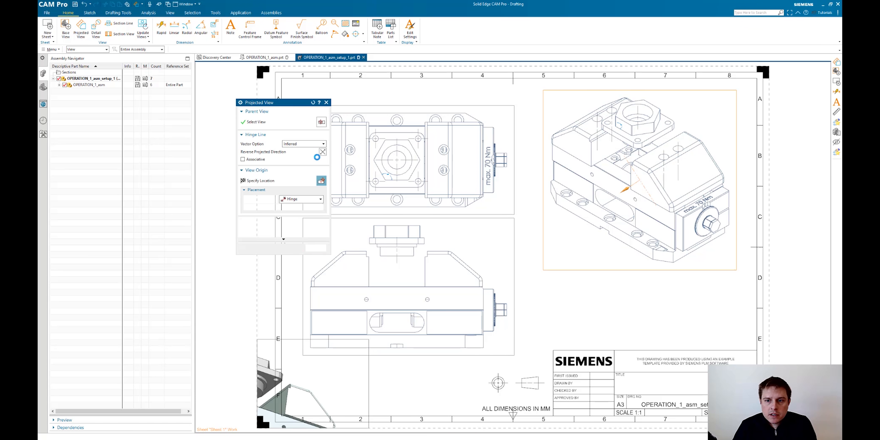
pyautogui.click(315, 248)
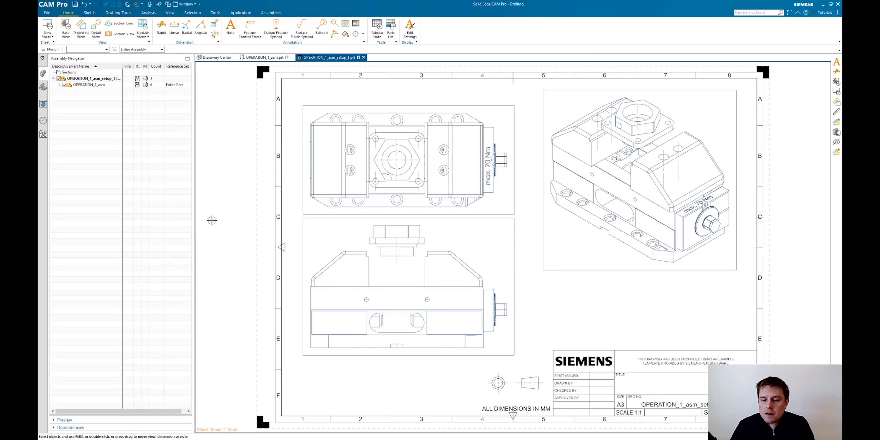
# Step: Place a three-line note reading SETUP NOTES on each line below the isometric view
pyautogui.click(233, 28)
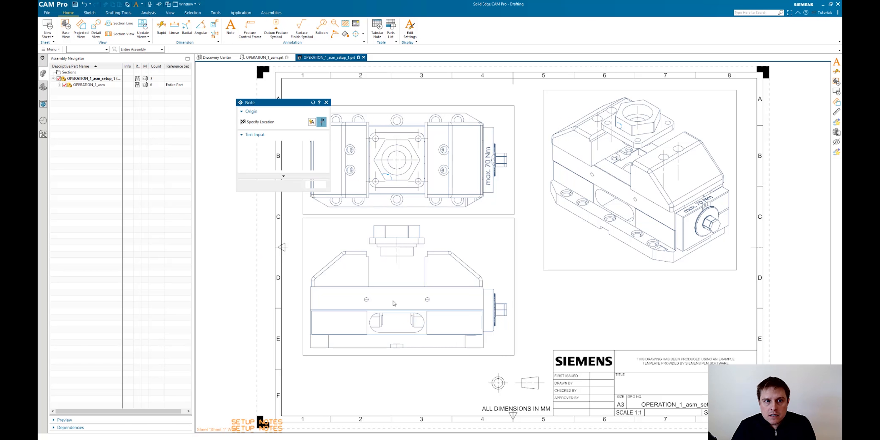
pyautogui.click(620, 291)
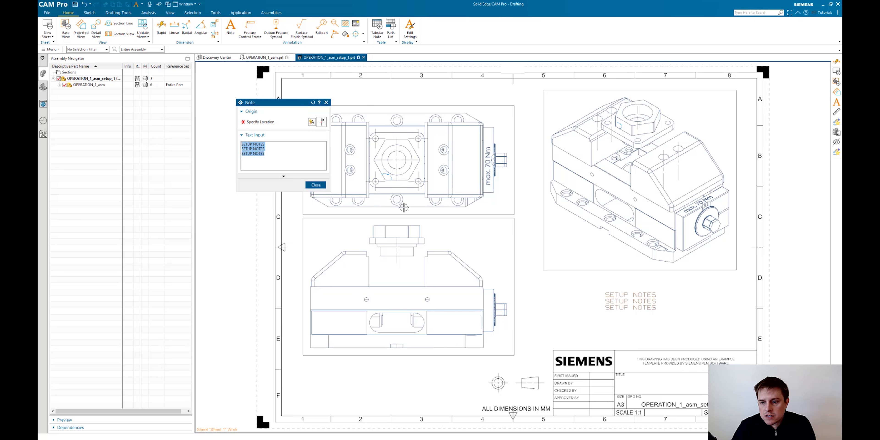
pyautogui.click(316, 185)
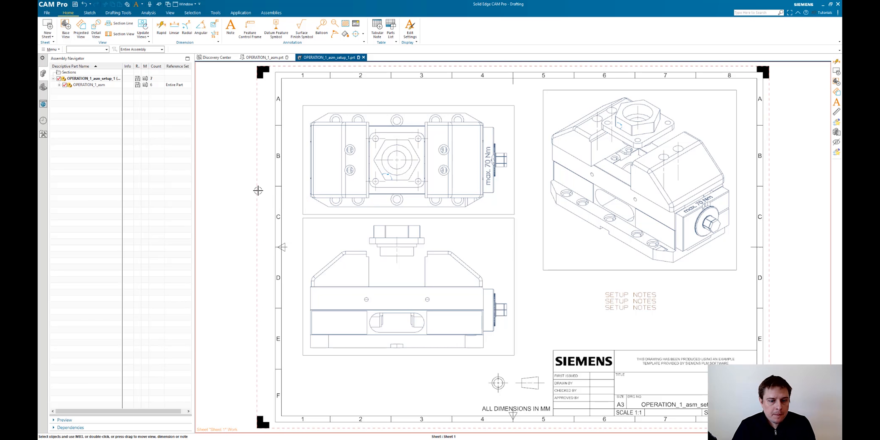
# Step: Return to the Manufacturing application, hide the hex plate and vise components, and display only the operation_1_0_par blank
pyautogui.click(248, 13)
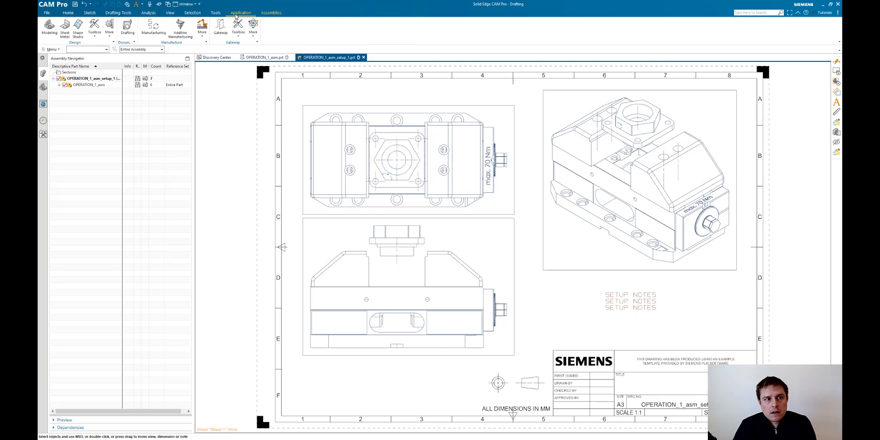
pyautogui.click(155, 27)
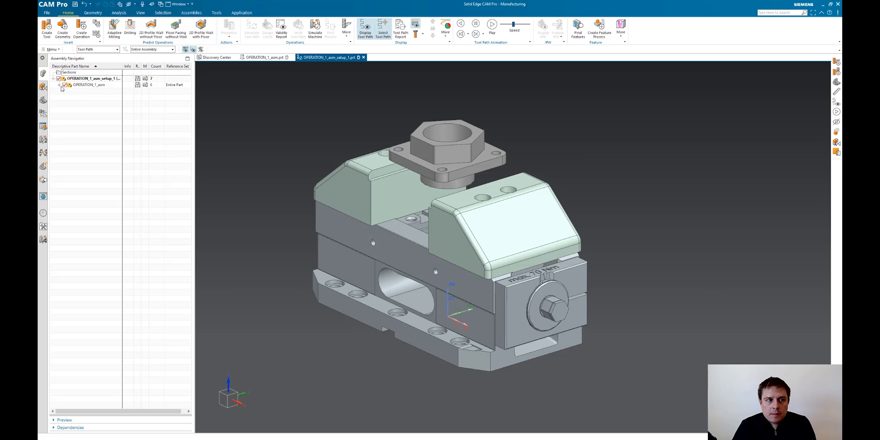
pyautogui.click(59, 85)
pyautogui.click(85, 97)
pyautogui.keyDown('shift'); pyautogui.click(85, 117); pyautogui.keyUp('shift')
pyautogui.click(70, 97)
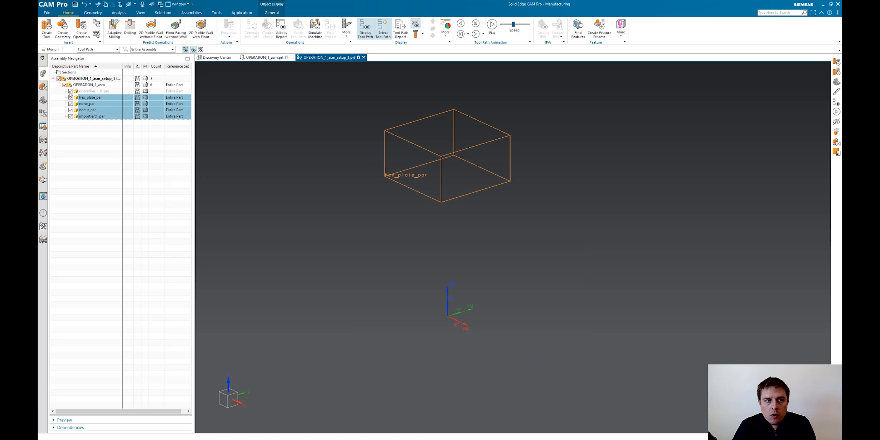
pyautogui.click(71, 91)
pyautogui.click(138, 269)
pyautogui.hotkey('ctrl', 'f')
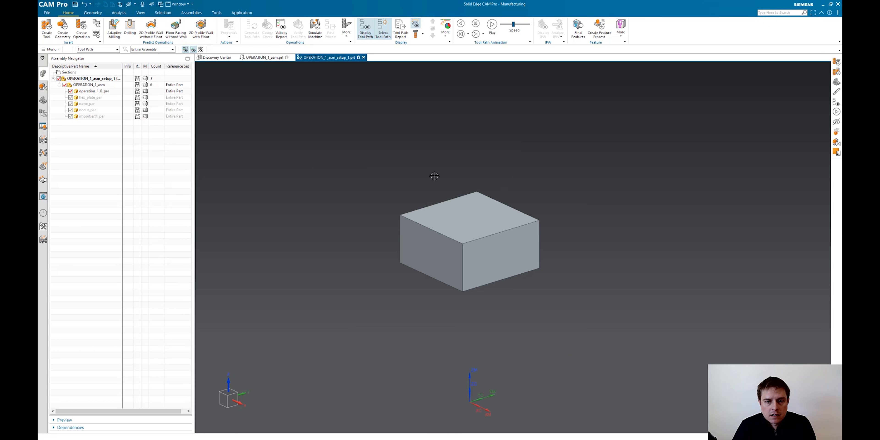
# Step: Return to Drafting and create a second sheet from the A3 template, leaving its title block fields empty
pyautogui.click(236, 14)
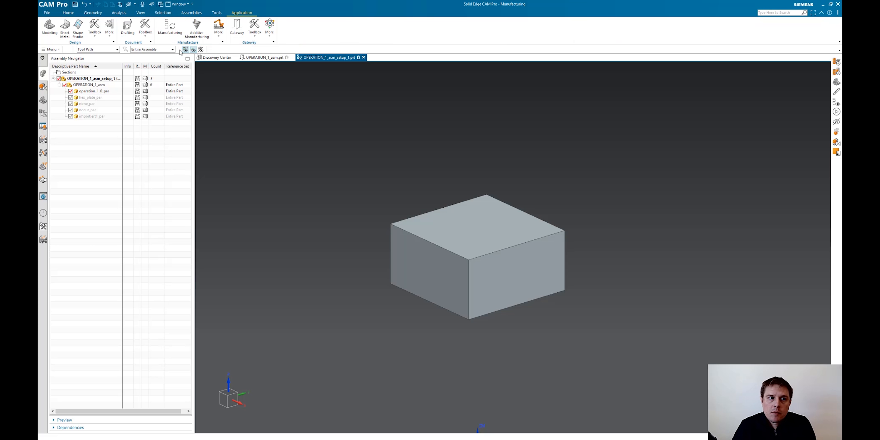
pyautogui.click(127, 27)
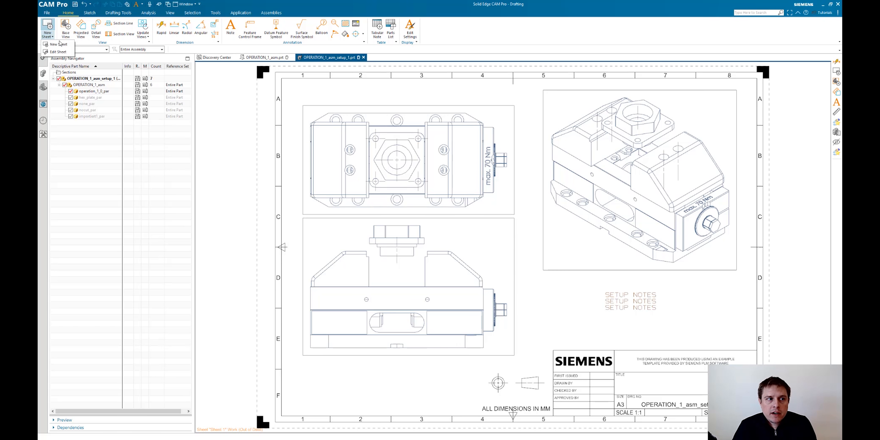
pyautogui.click(47, 27)
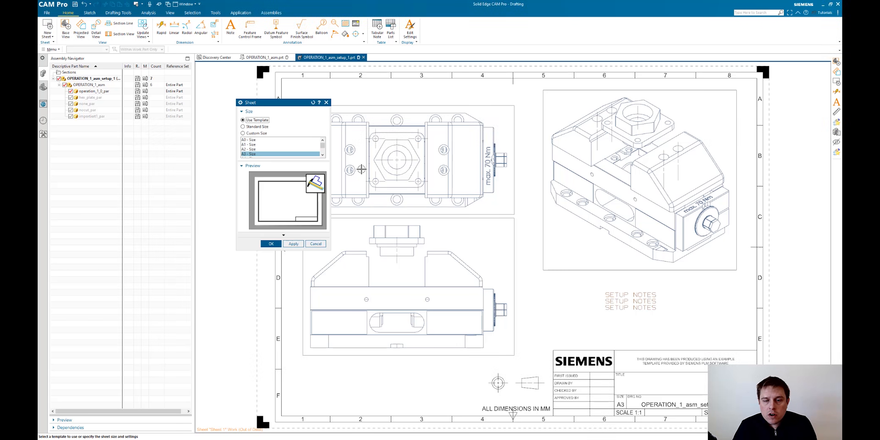
pyautogui.click(271, 243)
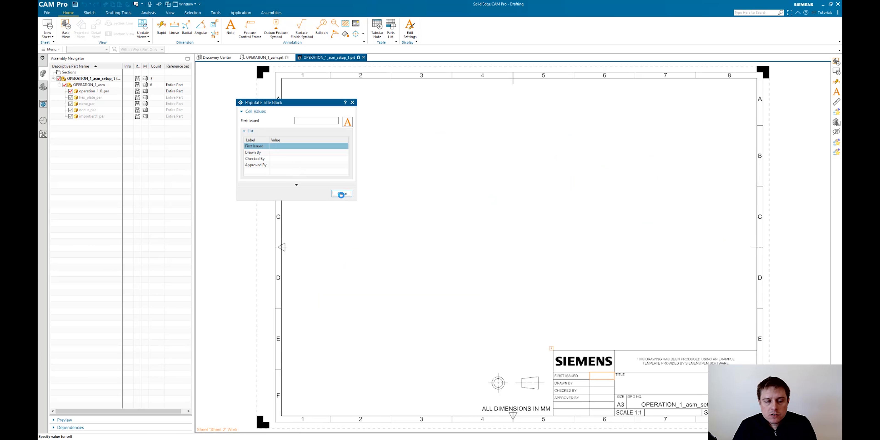
pyautogui.click(341, 193)
# Step: Place a Top base view of the blank at scale 1:1 with a projected front view below it
pyautogui.click(71, 34)
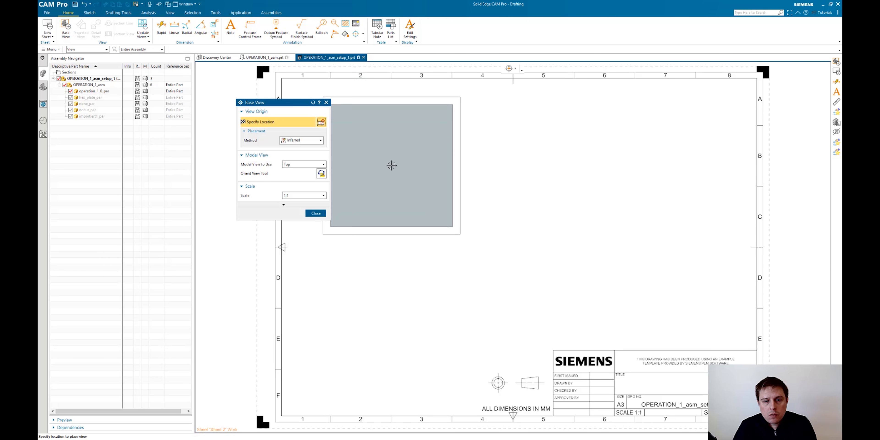
pyautogui.click(388, 160)
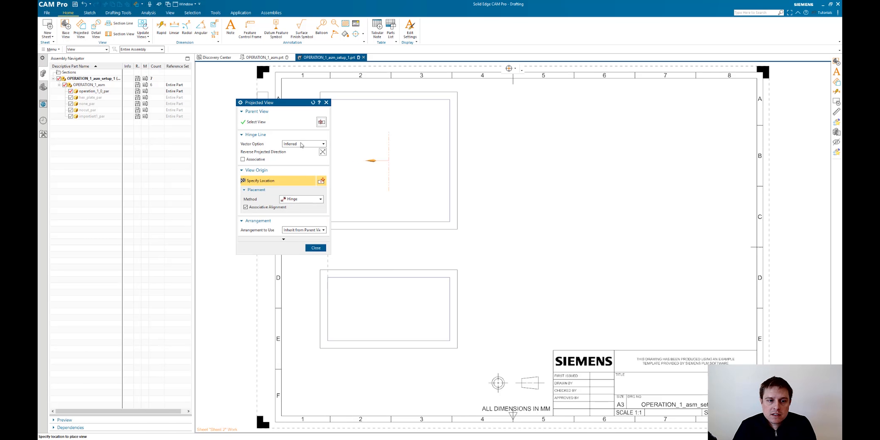
pyautogui.click(322, 248)
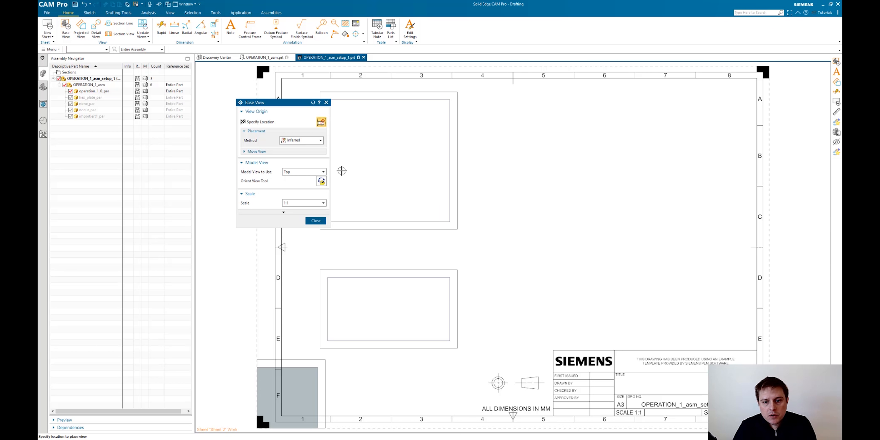
# Step: Add an Isometric base view of the blank at scale 1:1 beside the top and front views
pyautogui.click(304, 172)
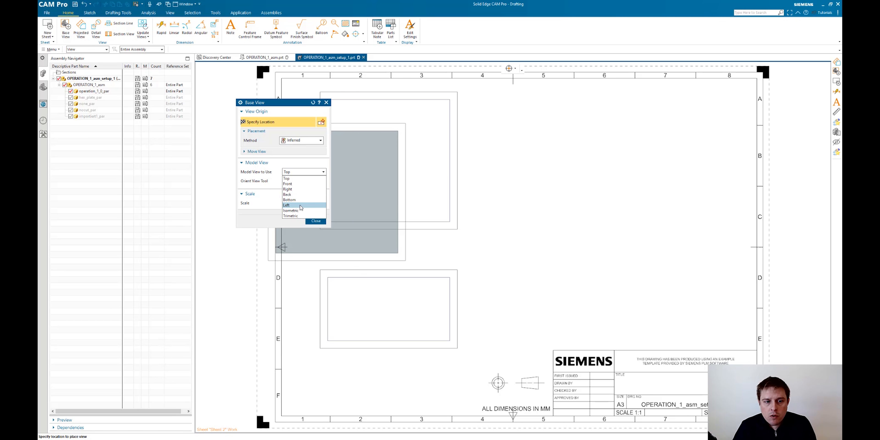
pyautogui.click(290, 210)
pyautogui.click(628, 202)
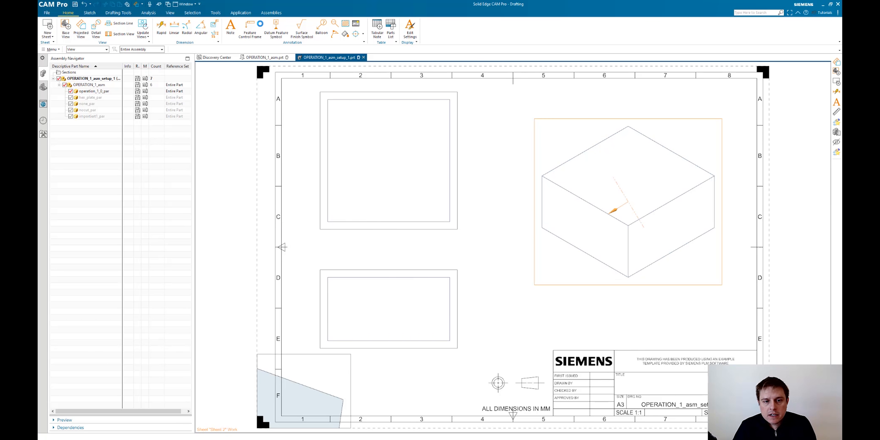
pyautogui.press('Escape')
# Step: Add rapid dimensions for the blank's width and depth on the top view and its height on the front view
pyautogui.click(161, 28)
pyautogui.click(377, 231)
pyautogui.click(389, 239)
pyautogui.click(451, 146)
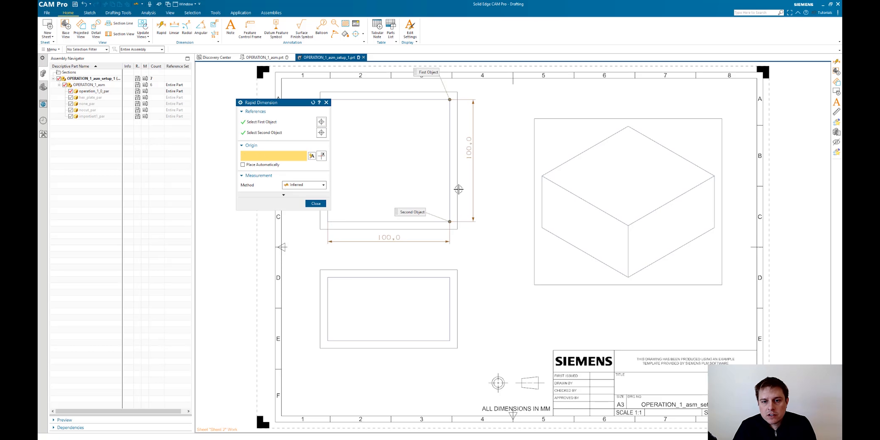
pyautogui.click(466, 161)
pyautogui.click(451, 294)
pyautogui.click(474, 308)
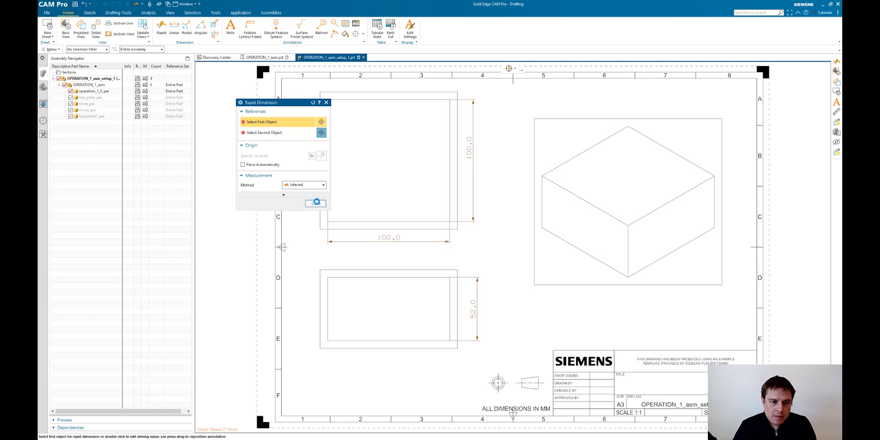
pyautogui.click(316, 204)
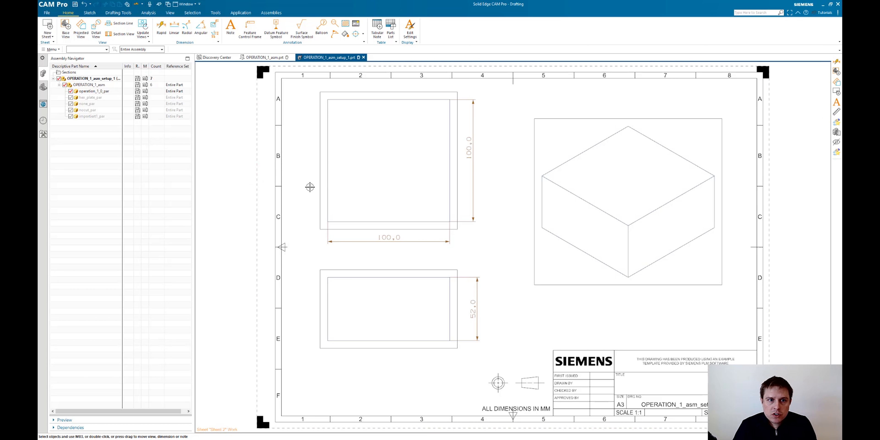
# Step: Return to the Manufacturing application and show the assembly's component tree
pyautogui.click(265, 13)
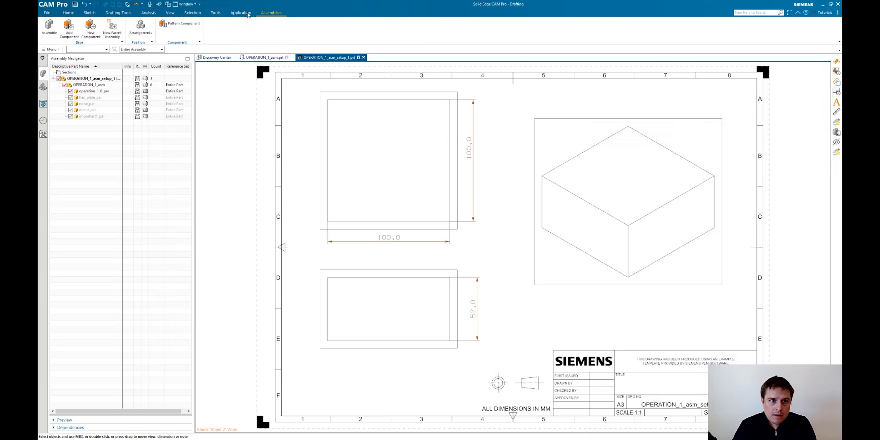
pyautogui.click(248, 13)
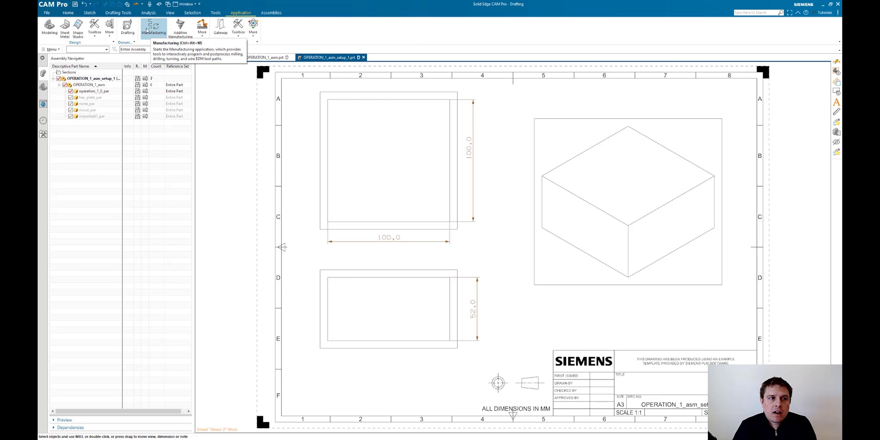
pyautogui.click(153, 28)
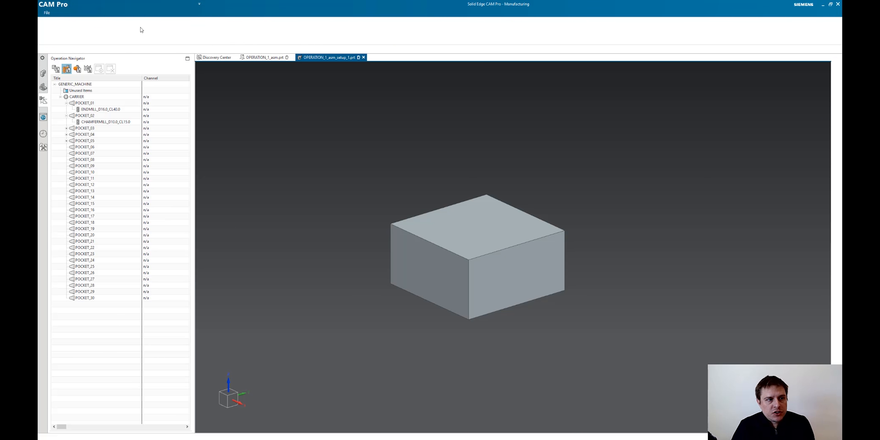
pyautogui.click(43, 74)
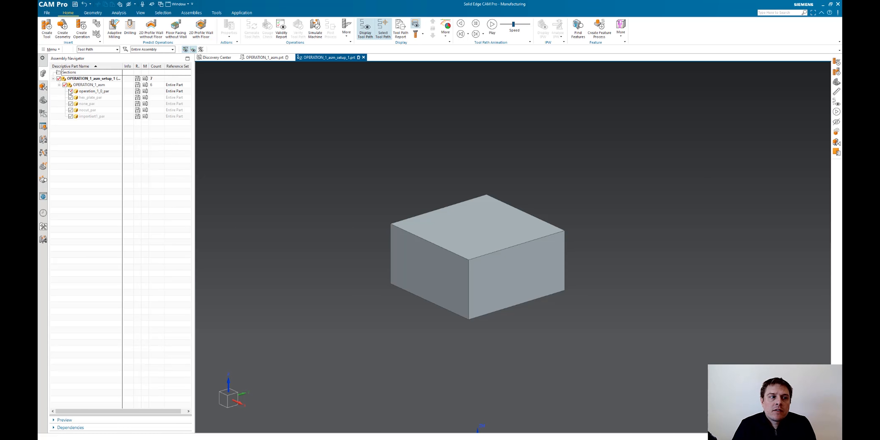
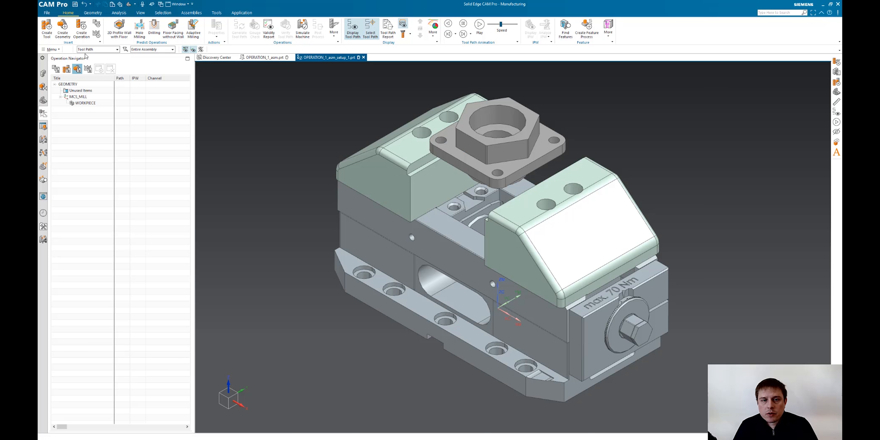
# Step: Create a Floor Facing without Wall operation in program 1234 using the 100 mm face mill, WORKPIECE geometry and MILL_FINISH method
pyautogui.click(82, 29)
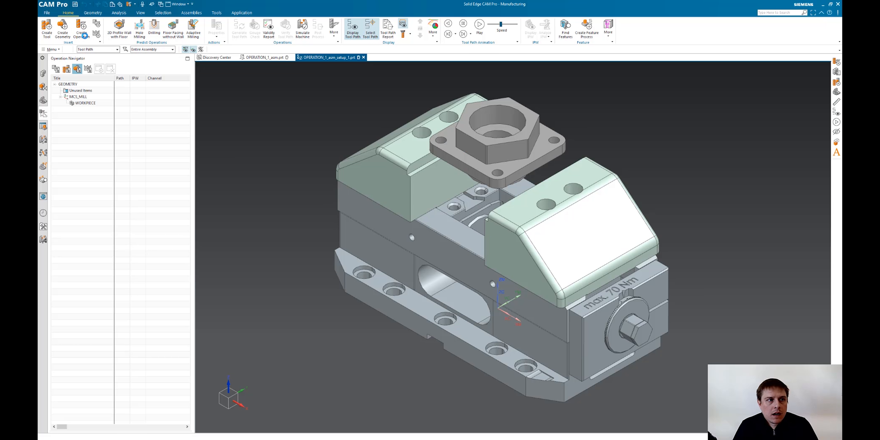
pyautogui.click(209, 122)
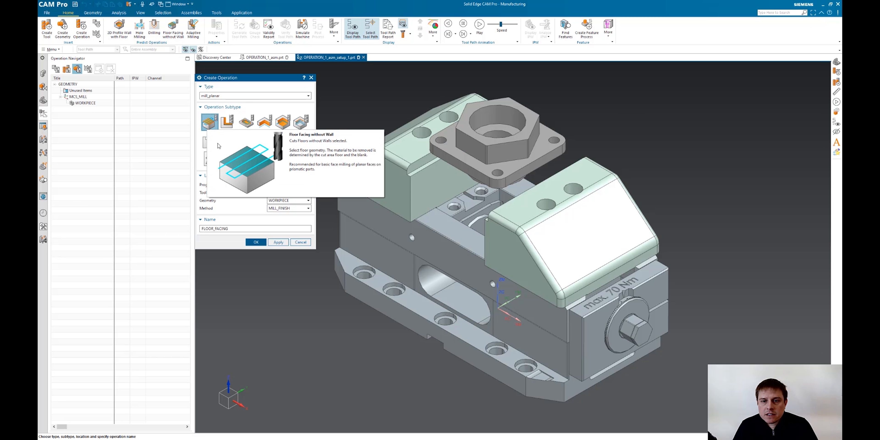
pyautogui.click(293, 193)
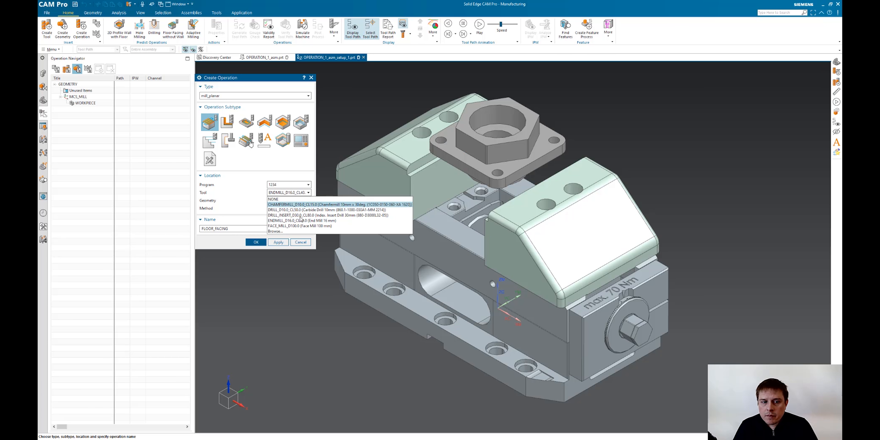
pyautogui.click(283, 227)
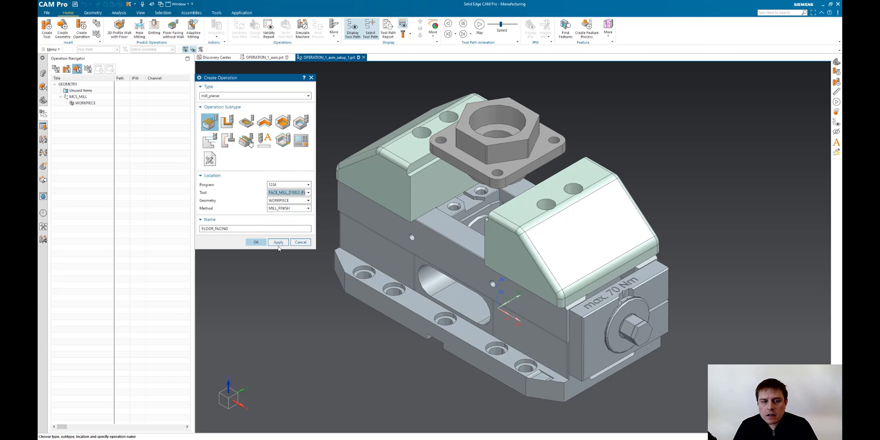
pyautogui.click(256, 243)
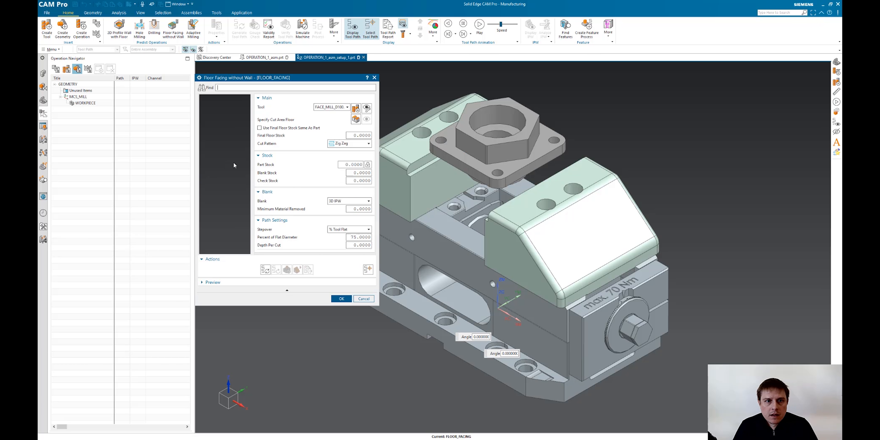
# Step: Set the part's upper hexagonal face as the facing operation's cut area floor and generate its tool path
pyautogui.click(357, 119)
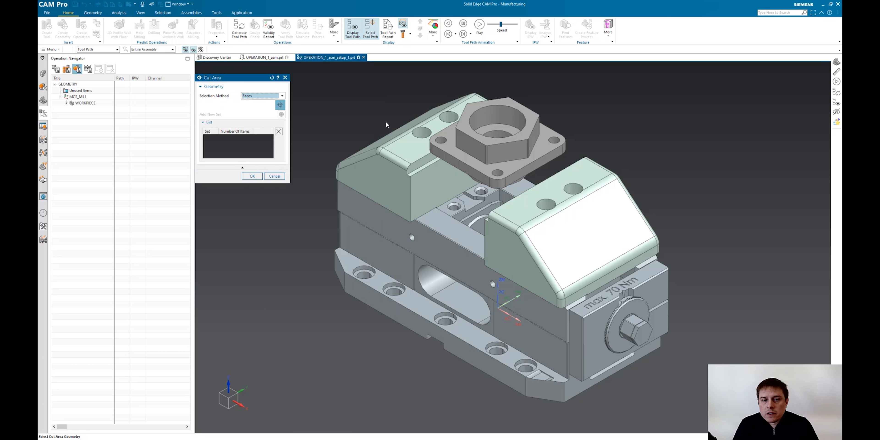
pyautogui.click(470, 105)
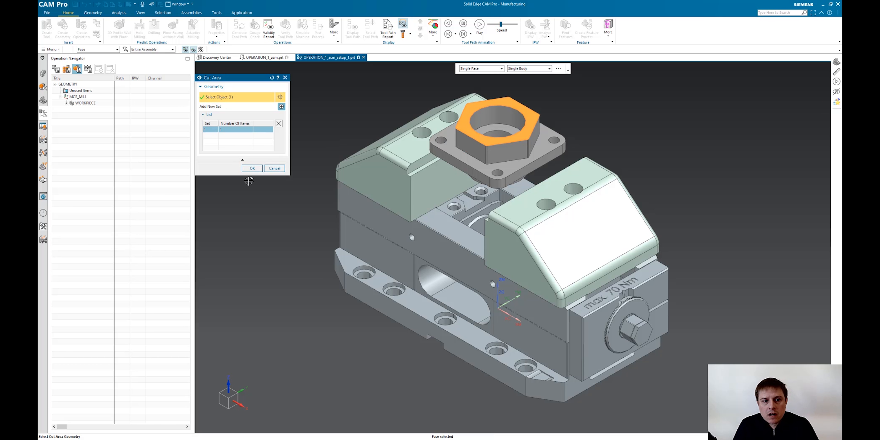
pyautogui.click(252, 168)
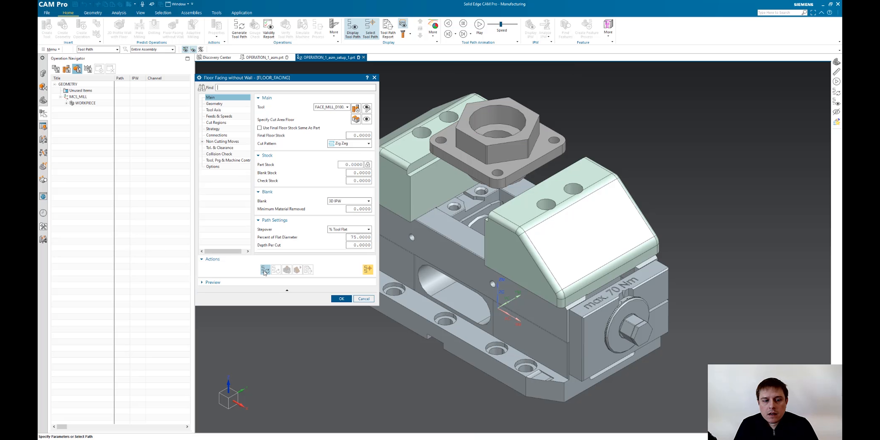
pyautogui.click(265, 270)
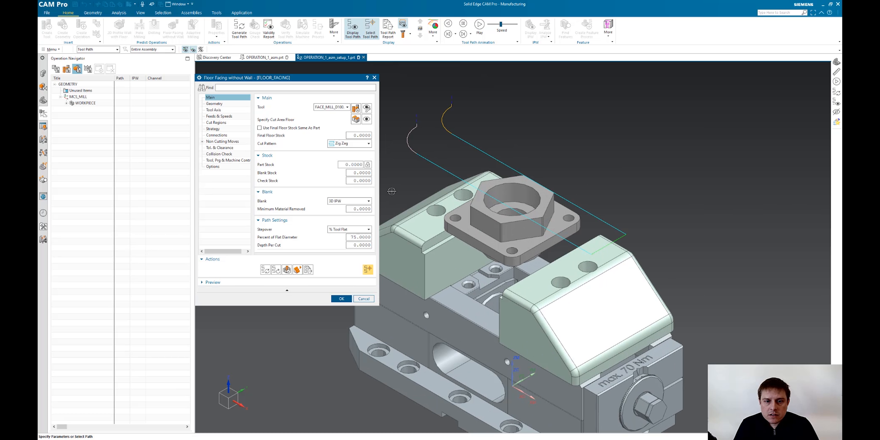
pyautogui.click(342, 299)
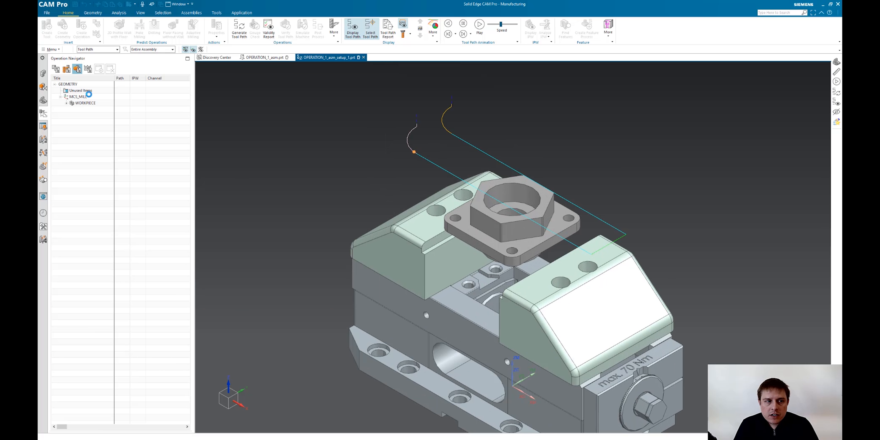
# Step: Create a hole_making Drilling operation in program 1234 using the 30 mm indexable insert drill, WORKPIECE geometry and DRILL_METHOD
pyautogui.click(60, 68)
pyautogui.click(81, 34)
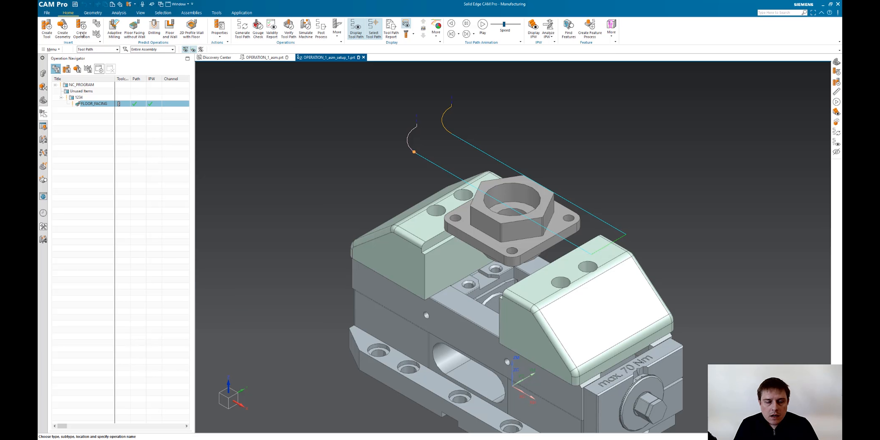
pyautogui.click(219, 95)
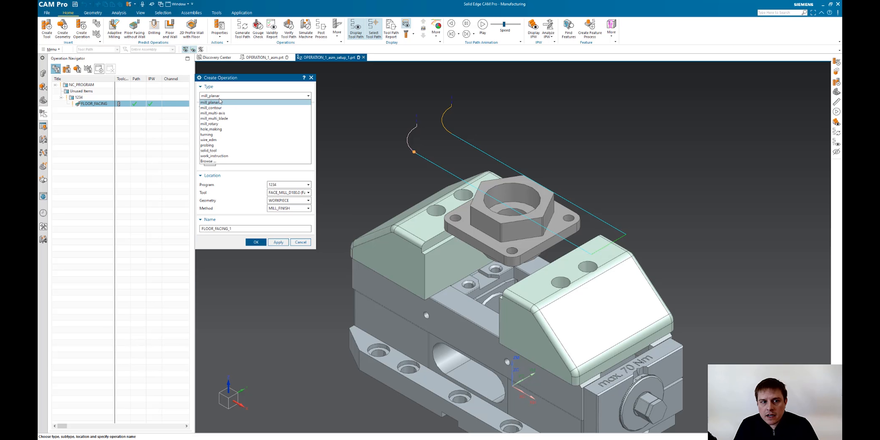
pyautogui.click(219, 129)
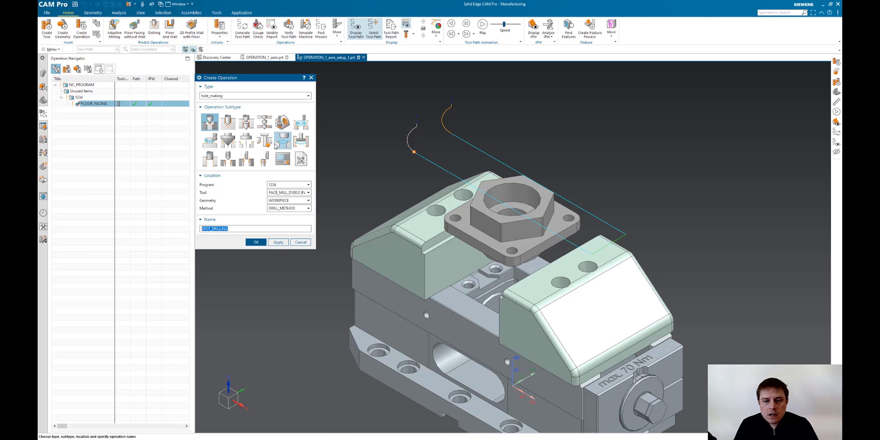
pyautogui.click(228, 122)
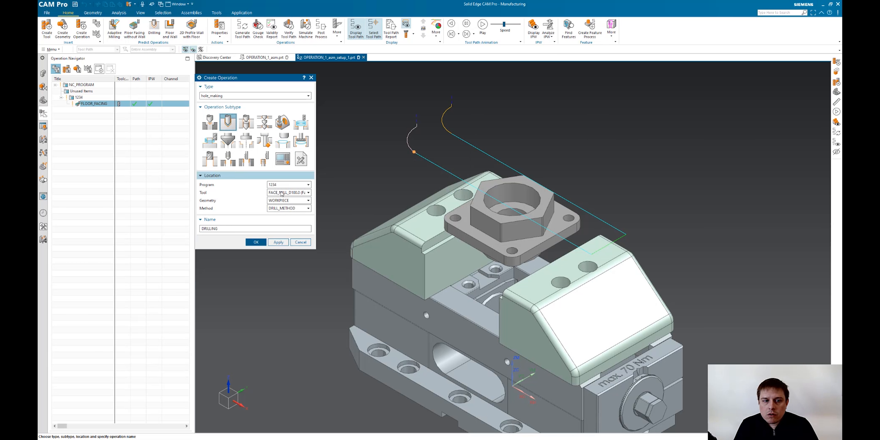
pyautogui.click(282, 193)
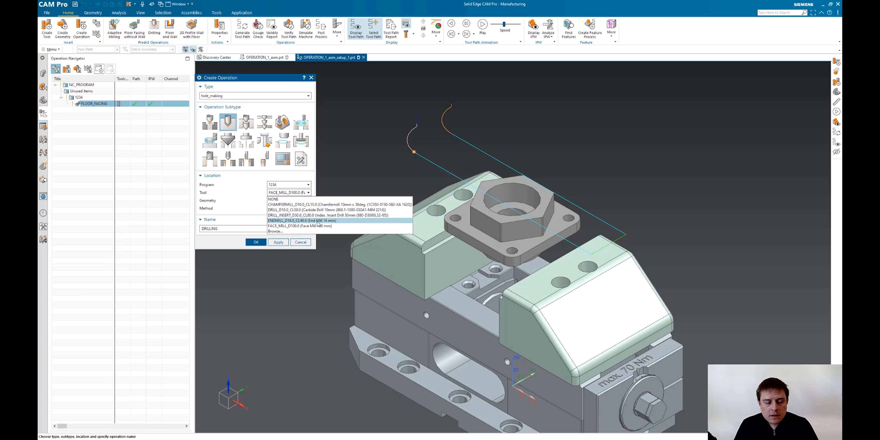
pyautogui.click(283, 209)
pyautogui.click(256, 241)
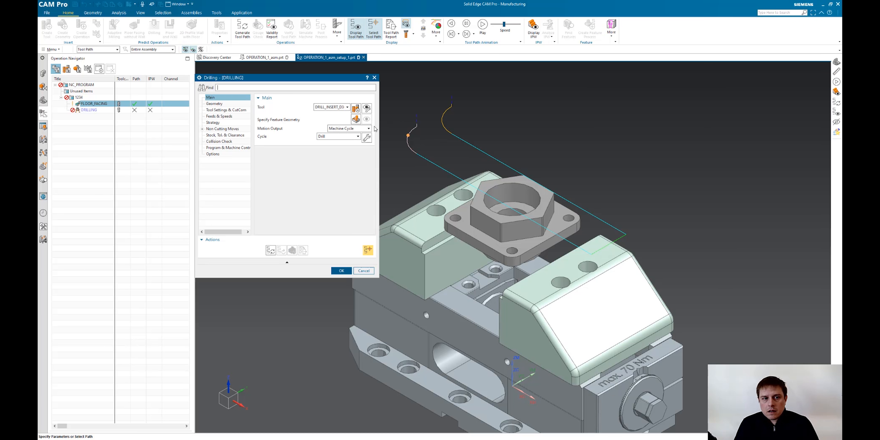
# Step: Assign the part's central hole to the drilling operation with machining area MODEL_DEPTH and generate the tool path
pyautogui.click(357, 119)
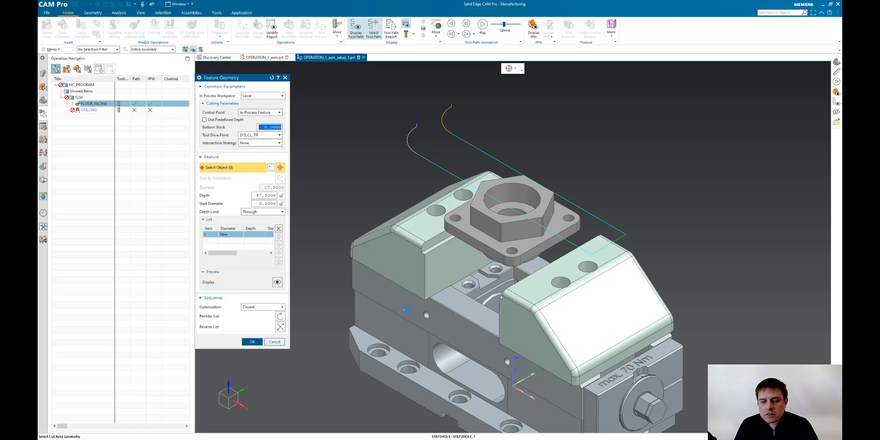
pyautogui.click(368, 290)
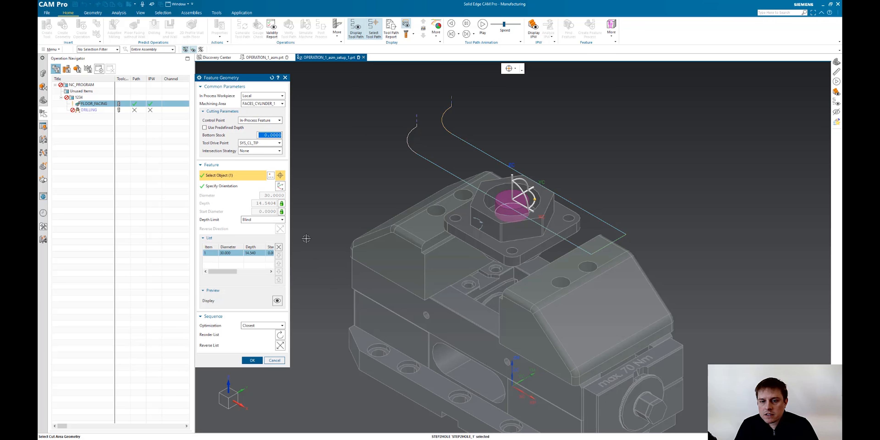
pyautogui.click(256, 103)
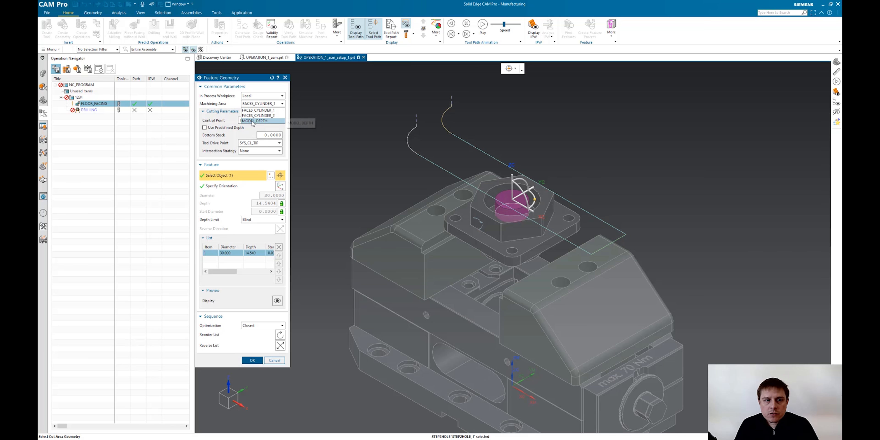
pyautogui.click(254, 121)
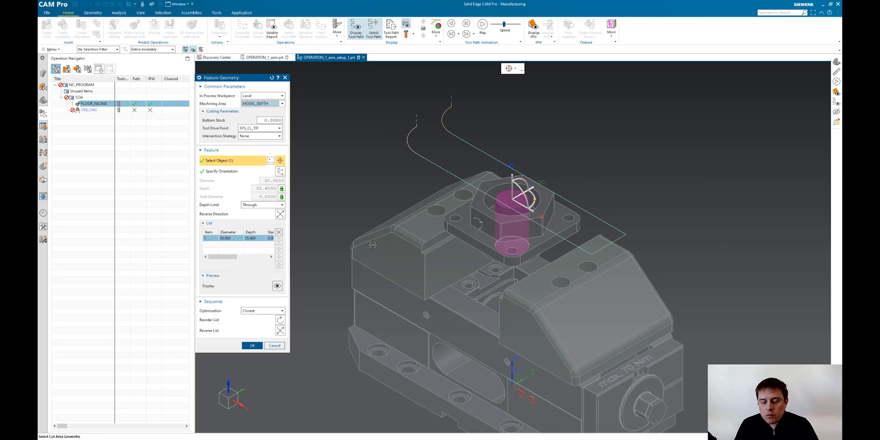
pyautogui.moveTo(372, 245); pyautogui.dragTo(378, 235, button='middle')
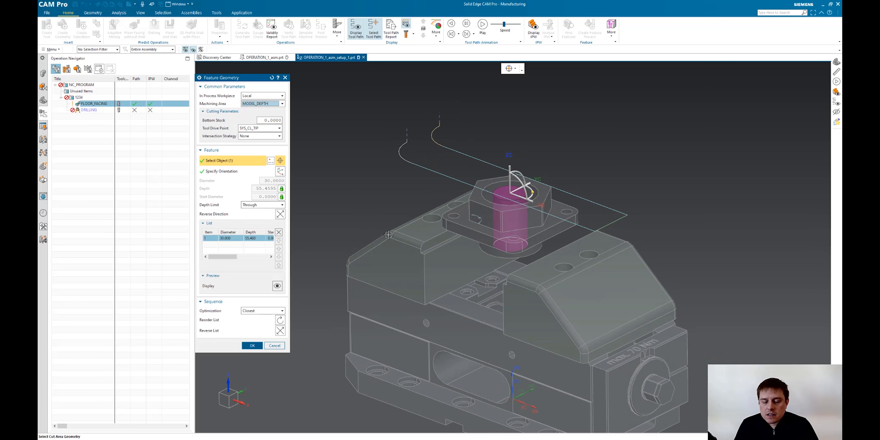
pyautogui.scroll(5, 563, 221)
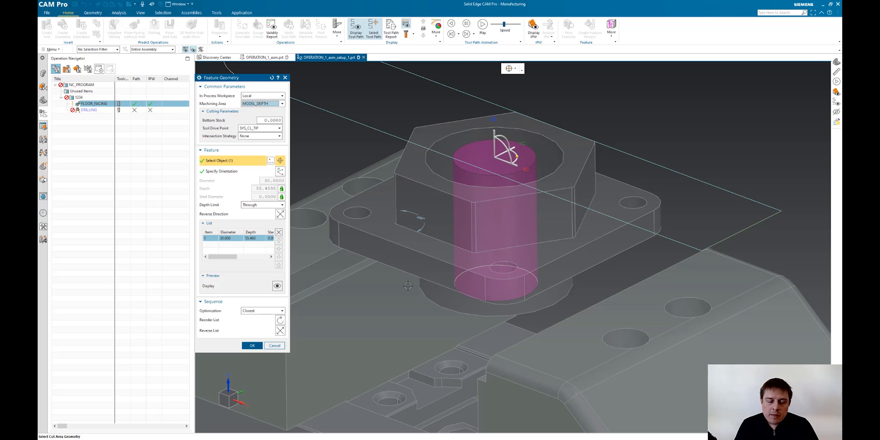
pyautogui.scroll(-5, 406, 289)
pyautogui.click(255, 345)
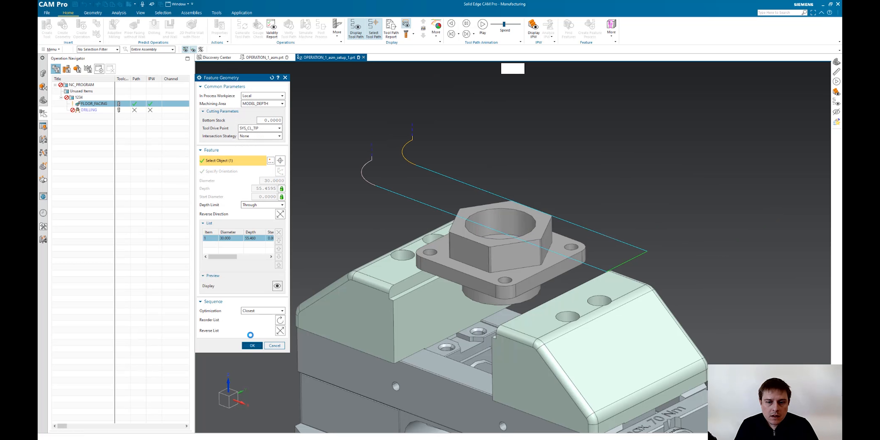
pyautogui.click(269, 251)
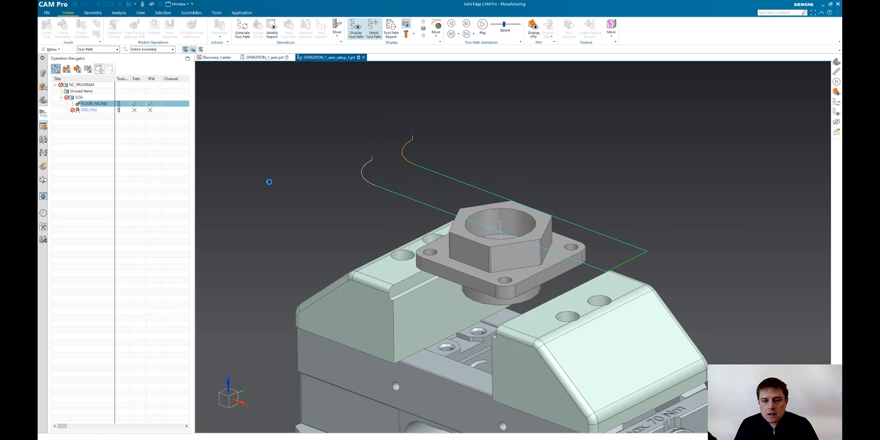
pyautogui.click(341, 271)
# Step: Display the in-process workpiece of the DRILLING operation and examine the blank after facing and drilling
pyautogui.click(90, 111)
pyautogui.rightClick(90, 111)
pyautogui.moveTo(123, 215)
pyautogui.click(163, 260)
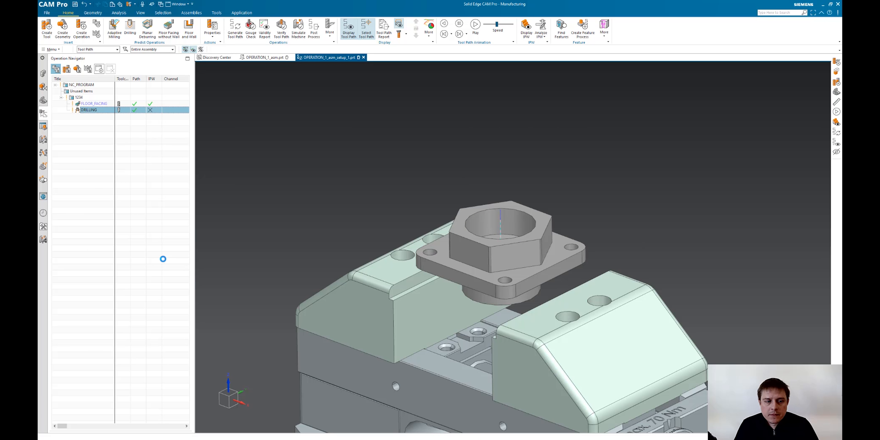
pyautogui.rightClick(90, 110)
pyautogui.moveTo(116, 214)
pyautogui.click(160, 262)
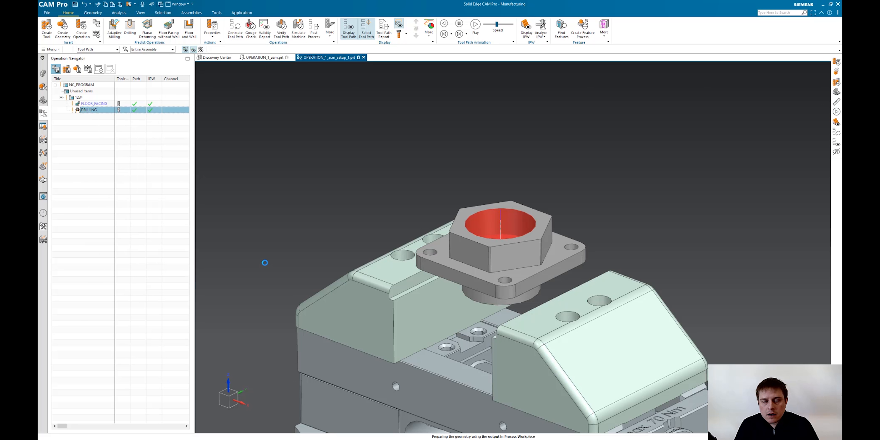
pyautogui.moveTo(319, 283)
pyautogui.mouseDown(button='middle')
pyautogui.moveTo(304, 280)
pyautogui.moveTo(318, 273)
pyautogui.moveTo(322, 281)
pyautogui.mouseUp(button='middle')
pyautogui.scroll(-1, 322, 281)
pyautogui.moveTo(466, 244)
pyautogui.mouseDown(button='middle')
pyautogui.moveTo(464, 256)
pyautogui.moveTo(464, 239)
pyautogui.mouseUp(button='middle')
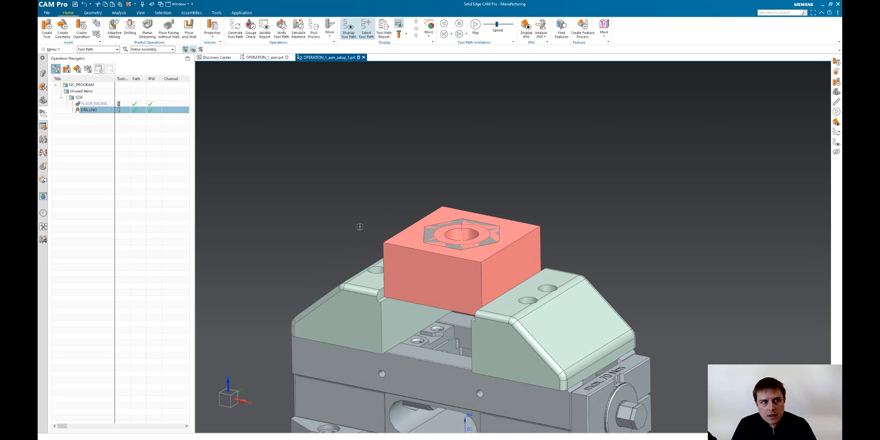
# Step: Create a mill_contour Adaptive Milling operation in program 1234 using the 16 mm end mill, WORKPIECE geometry and MILL_ROUGH method
pyautogui.click(86, 99)
pyautogui.click(82, 29)
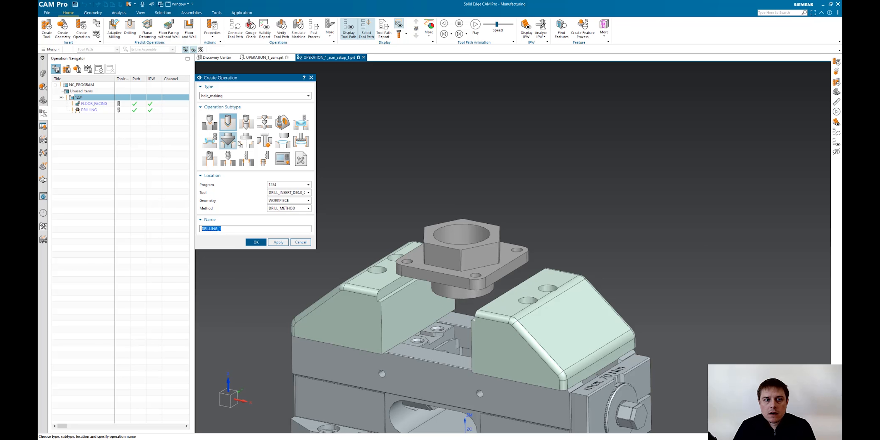
pyautogui.click(242, 96)
pyautogui.click(235, 108)
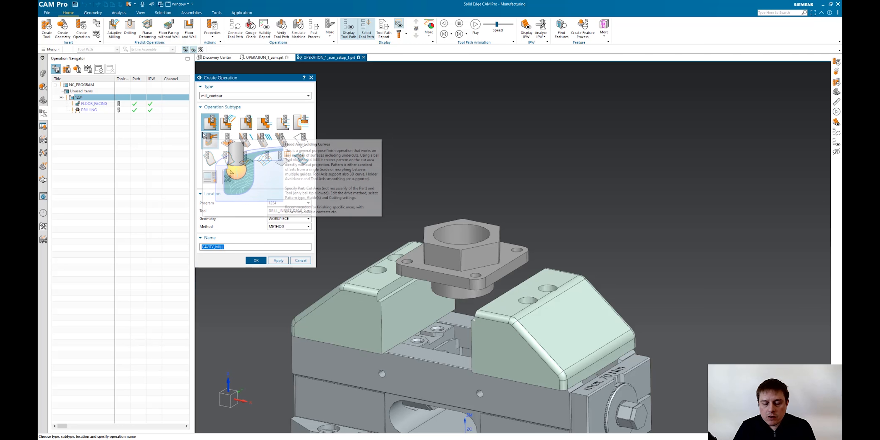
pyautogui.click(227, 123)
pyautogui.click(296, 211)
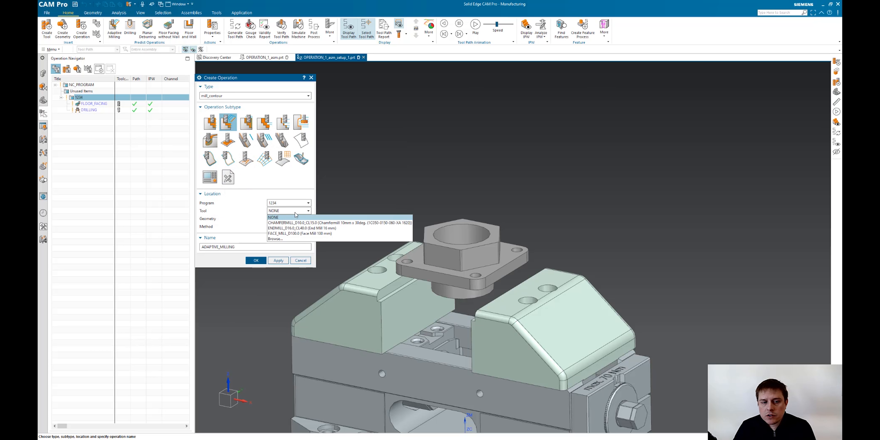
pyautogui.click(306, 228)
pyautogui.click(289, 227)
pyautogui.click(283, 243)
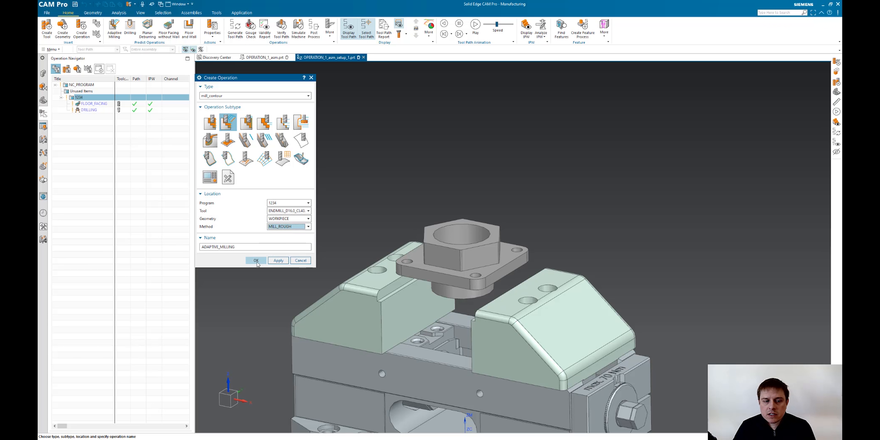
pyautogui.click(256, 260)
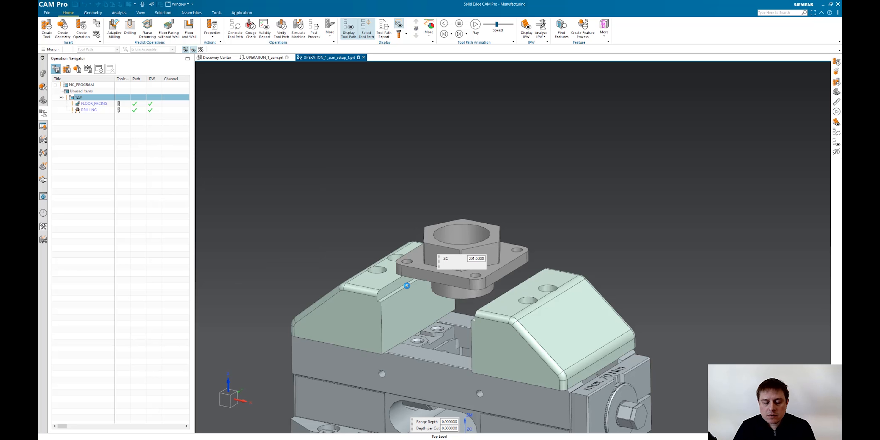
# Step: Set the adaptive milling operation's bottom up cutting to Between Cut Levels and its in-process workpiece to Use 3D
pyautogui.press('Home')
pyautogui.scroll(5, 552, 245)
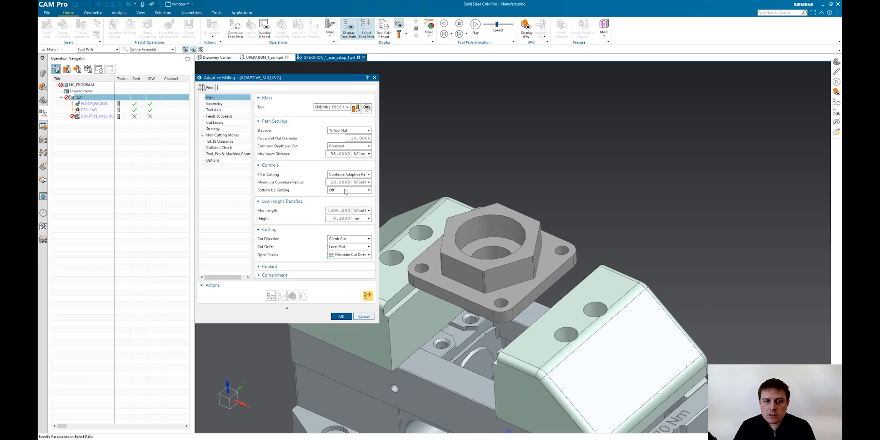
pyautogui.click(345, 192)
pyautogui.click(345, 206)
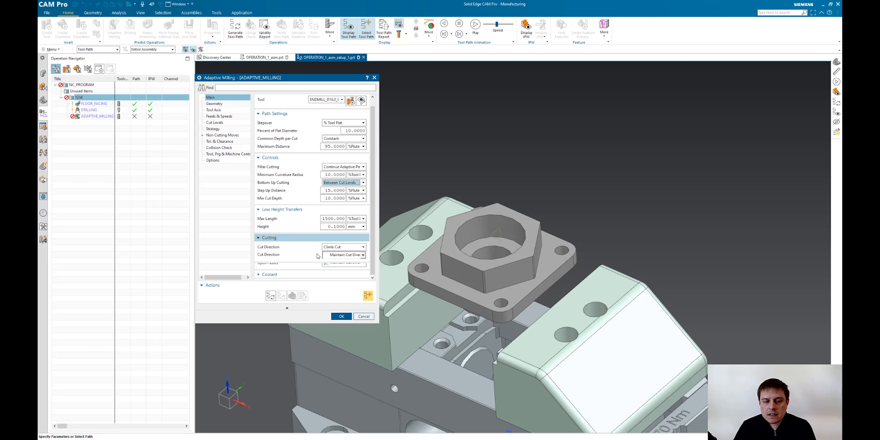
pyautogui.scroll(-1, 339, 267)
pyautogui.click(343, 272)
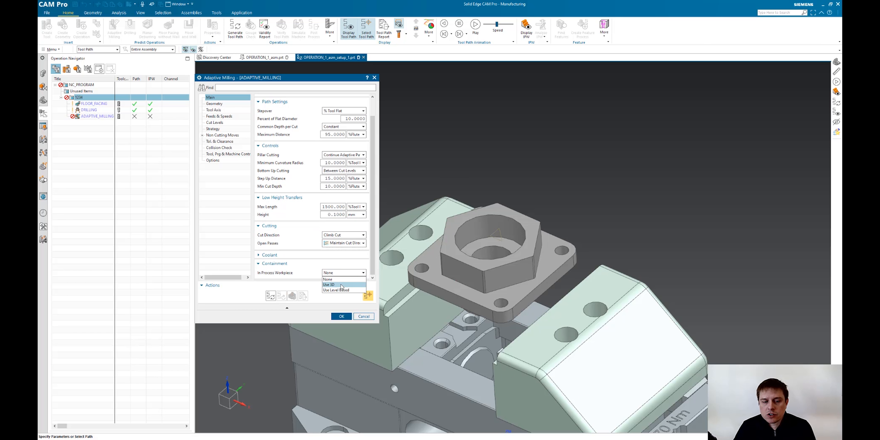
pyautogui.click(342, 284)
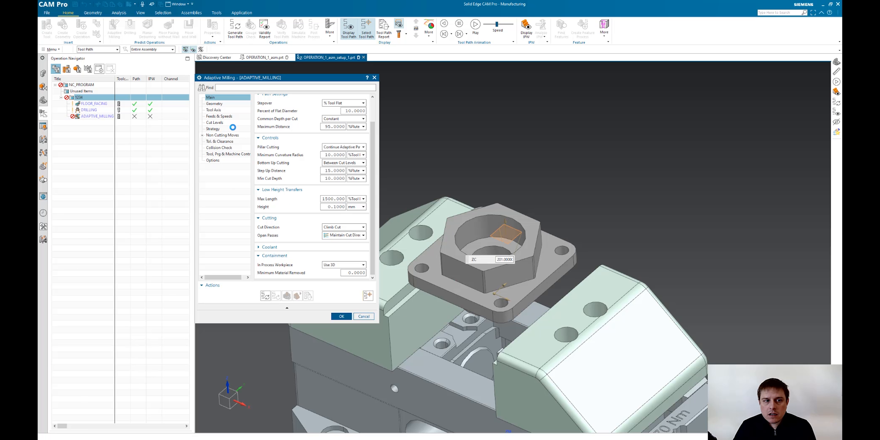
# Step: Pick the vise jaw's top face as the bottom of the cut range and set the range depth to 42
pyautogui.click(219, 122)
pyautogui.click(307, 157)
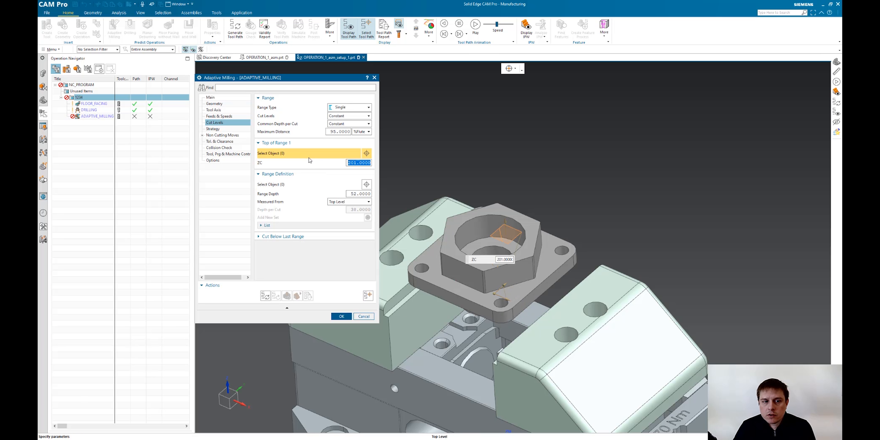
pyautogui.click(307, 184)
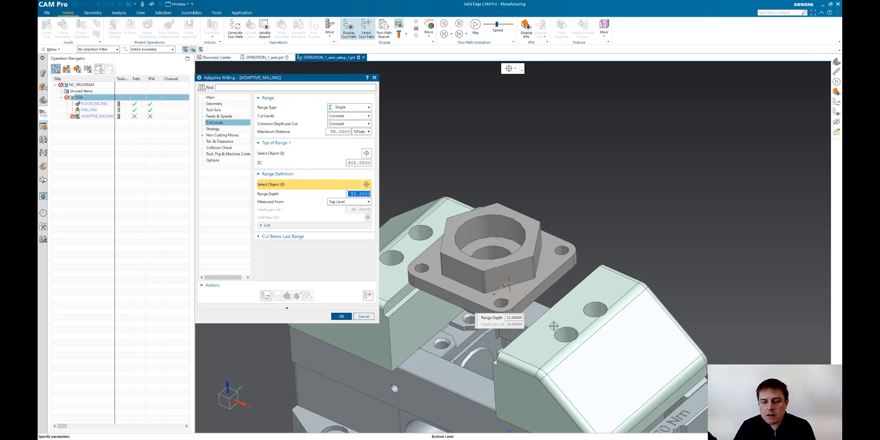
pyautogui.click(550, 326)
pyautogui.click(513, 308)
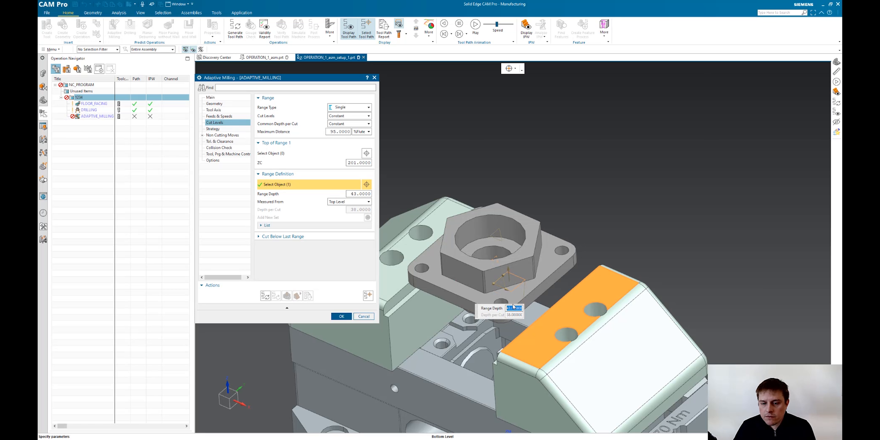
pyautogui.write('42')
pyautogui.press('Return')
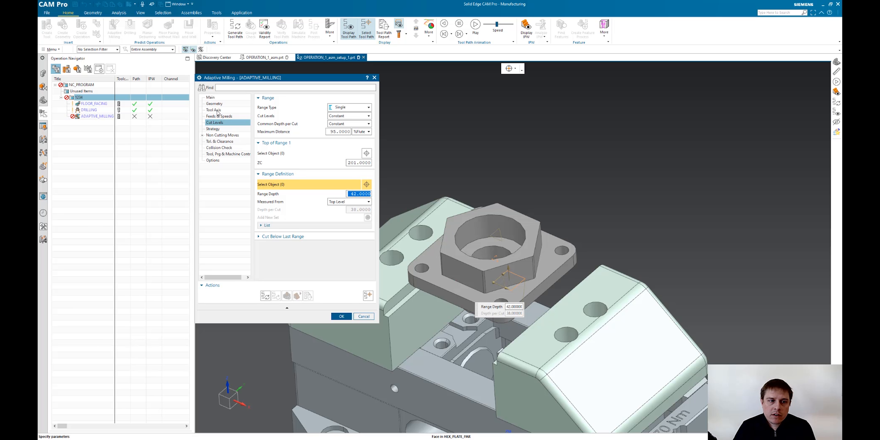
# Step: Generate the adaptive milling tool path, inspect it around the part and accept the operation
pyautogui.click(265, 295)
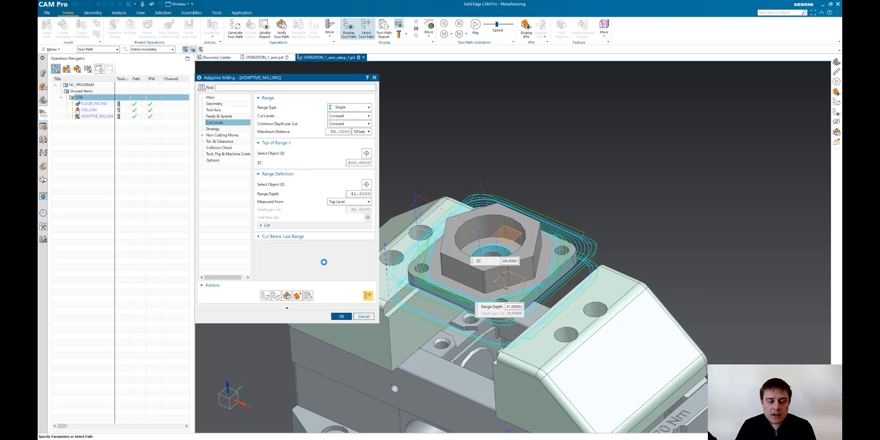
pyautogui.moveTo(443, 296); pyautogui.dragTo(547, 234, button='middle')
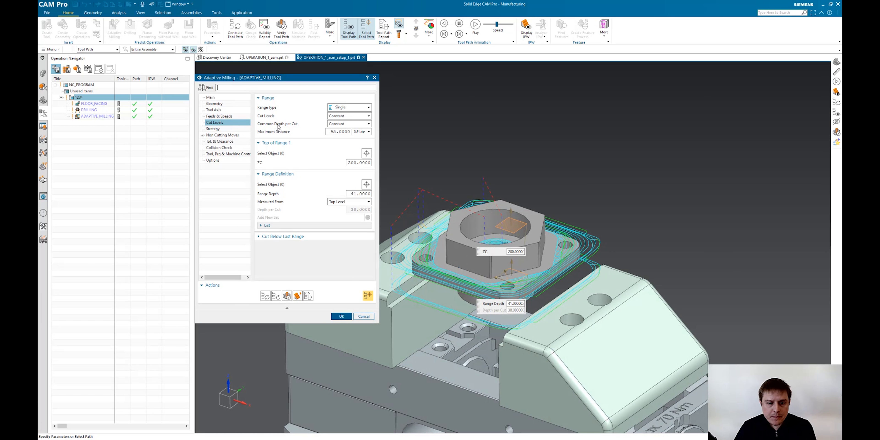
pyautogui.click(341, 317)
pyautogui.moveTo(470, 279); pyautogui.dragTo(501, 297, button='middle')
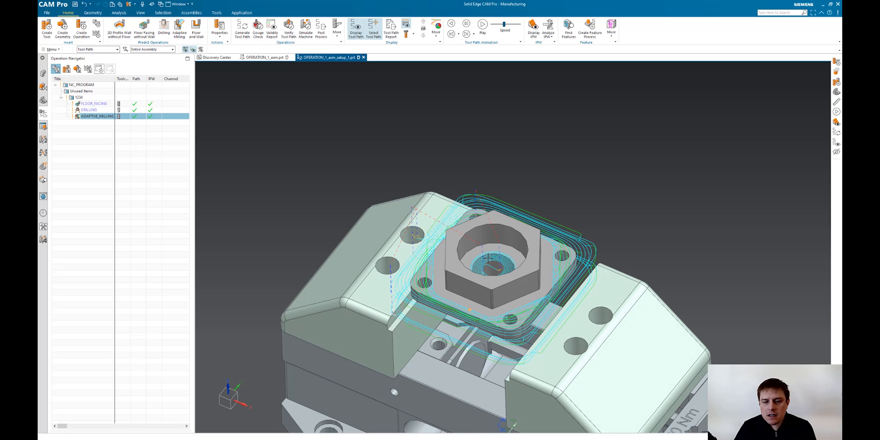
pyautogui.moveTo(396, 409); pyautogui.dragTo(381, 336, button='middle')
pyautogui.scroll(-1, 334, 326)
pyautogui.scroll(2, 458, 273)
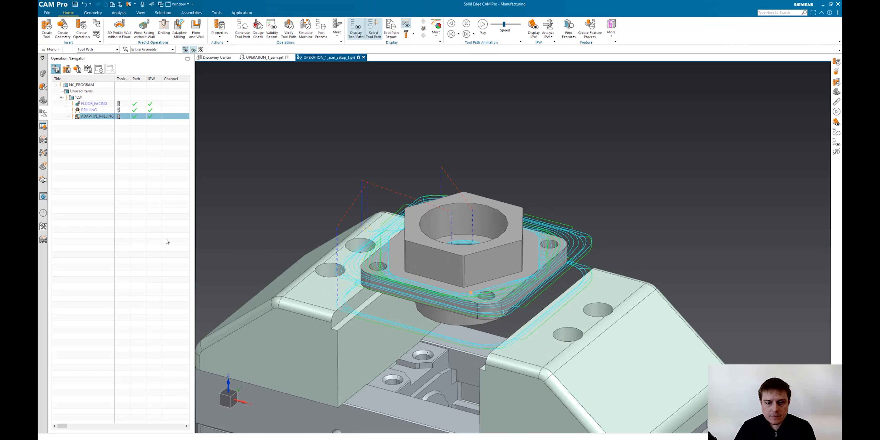
# Step: Create a mill_planar wall profiling operation in program 1234 using the 16 mm end mill, WORKPIECE geometry and MILL_FINISH method
pyautogui.click(92, 147)
pyautogui.click(79, 30)
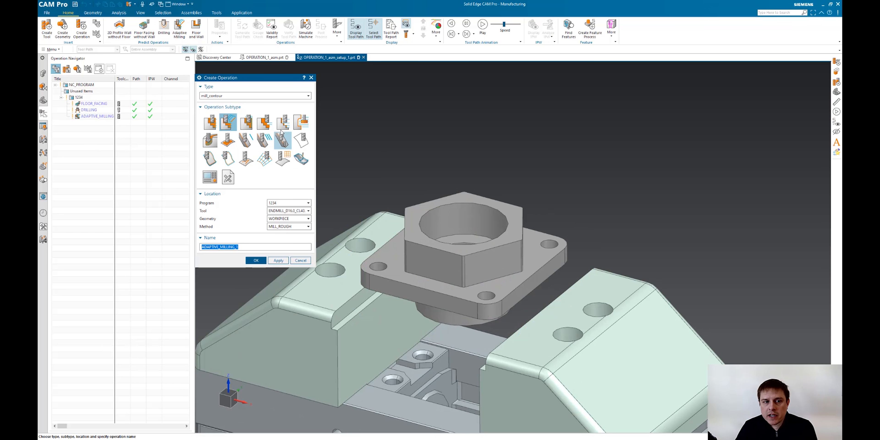
pyautogui.click(238, 96)
pyautogui.click(226, 111)
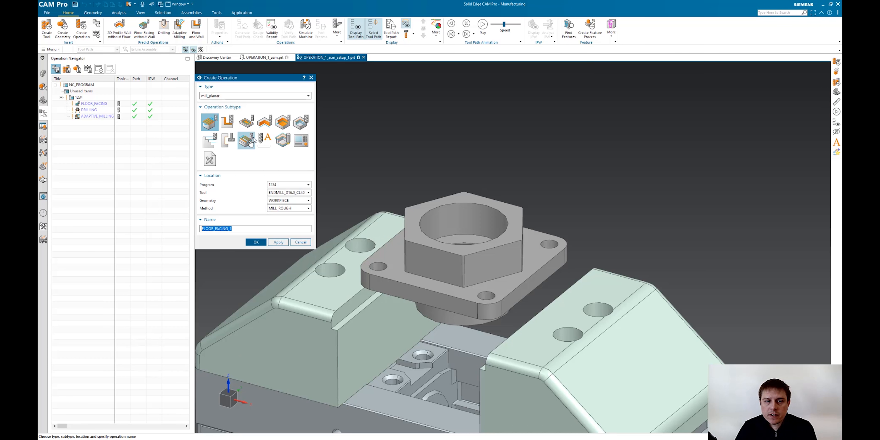
pyautogui.click(265, 128)
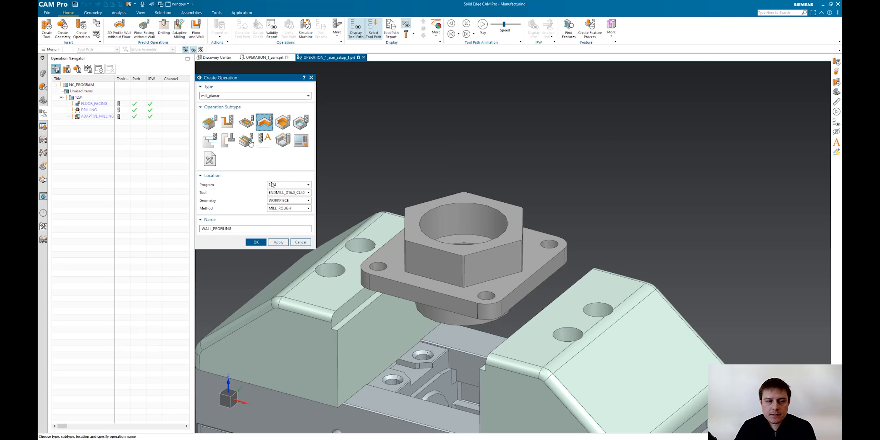
pyautogui.click(289, 208)
pyautogui.click(287, 220)
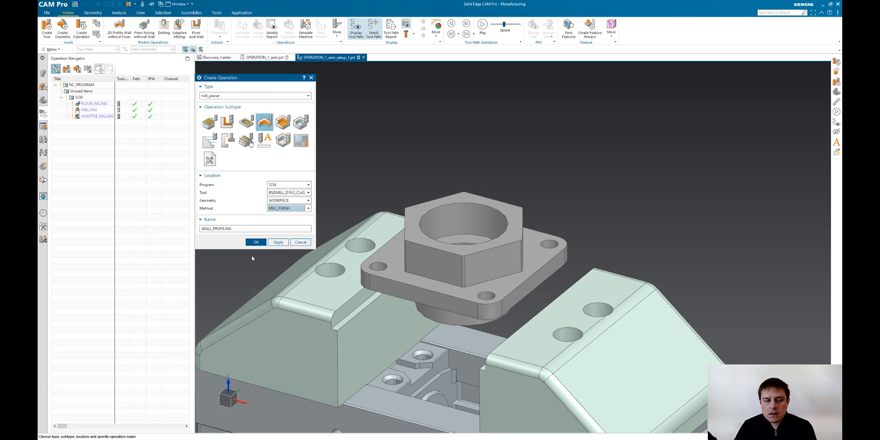
pyautogui.click(255, 243)
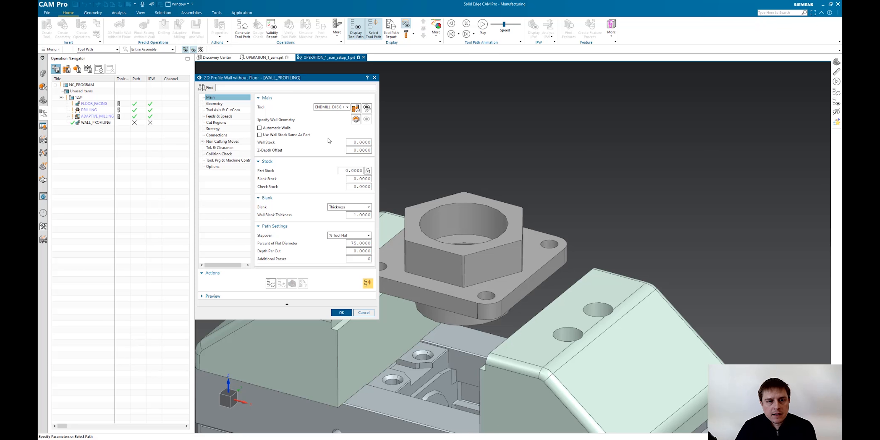
# Step: Specify the outer side faces of the part's square flange as the wall geometry of the profiling operation
pyautogui.click(356, 119)
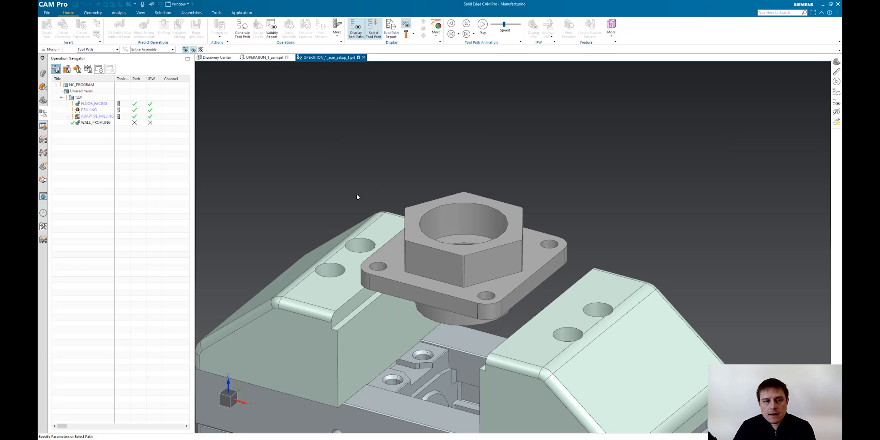
pyautogui.click(419, 296)
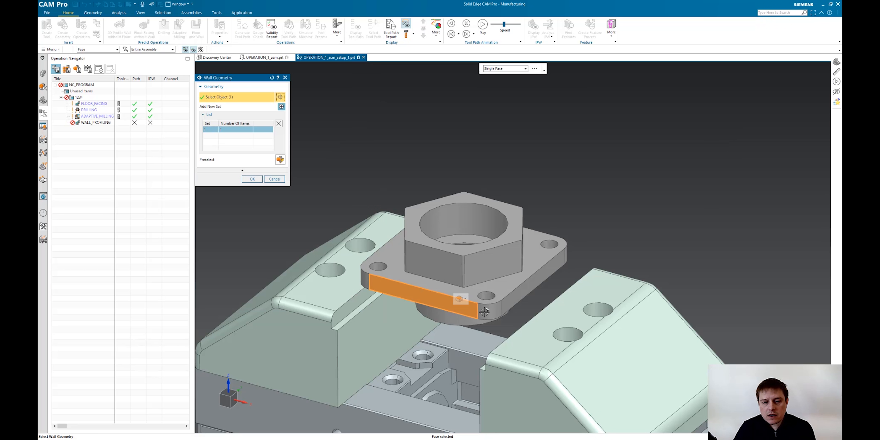
pyautogui.click(522, 296)
pyautogui.moveTo(539, 247); pyautogui.dragTo(427, 251, button='middle')
pyautogui.click(524, 284)
pyautogui.click(544, 256)
pyautogui.moveTo(482, 269); pyautogui.dragTo(465, 300, button='middle')
pyautogui.click(496, 251)
pyautogui.click(497, 251)
pyautogui.moveTo(497, 251); pyautogui.dragTo(327, 280, button='middle')
pyautogui.click(255, 179)
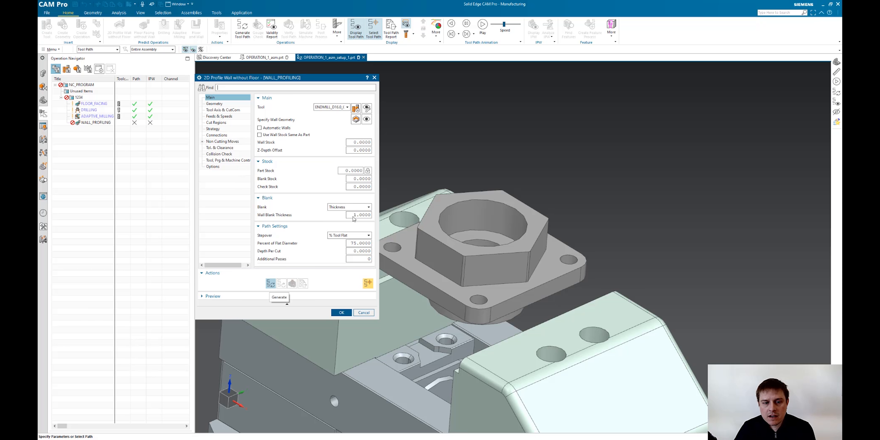
# Step: Set the wall profiling Z-depth offset to 1, generate the tool path around the flange and accept the operation
pyautogui.click(365, 149)
pyautogui.write('.')
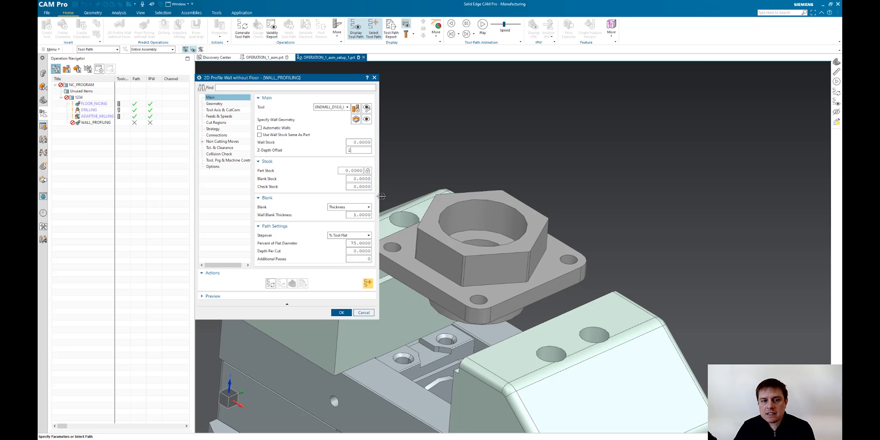
pyautogui.press('Return')
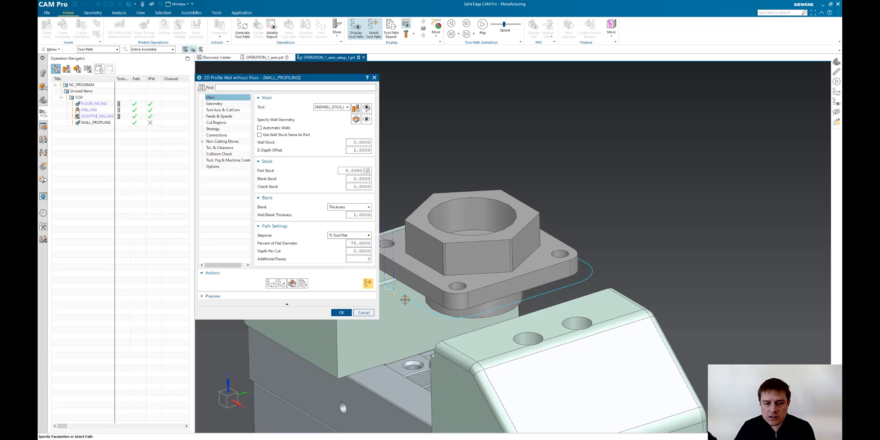
pyautogui.scroll(-3, 608, 274)
pyautogui.scroll(3, 608, 274)
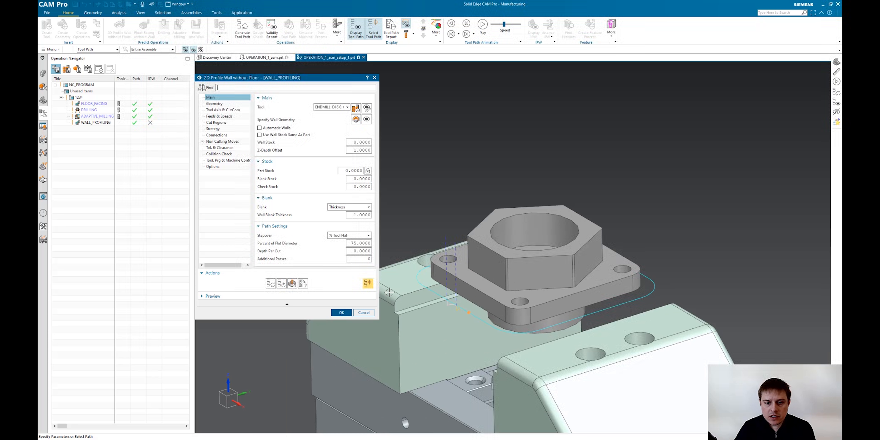
pyautogui.click(341, 312)
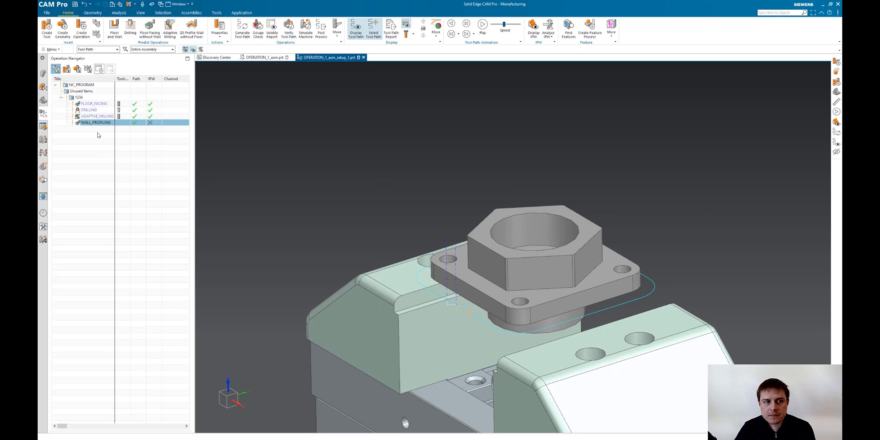
# Step: Create a mill_planar Floor Wall operation in program 1234 using the 16 mm end mill, WORKPIECE geometry and MILL_FINISH method
pyautogui.click(82, 98)
pyautogui.click(81, 28)
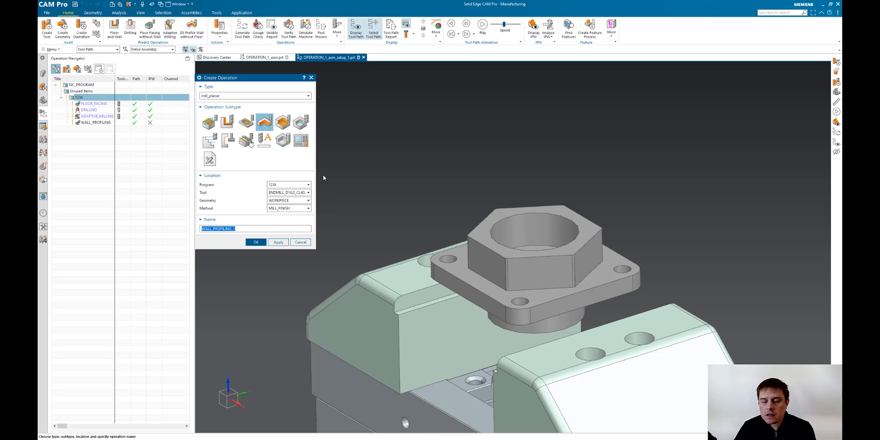
pyautogui.click(227, 122)
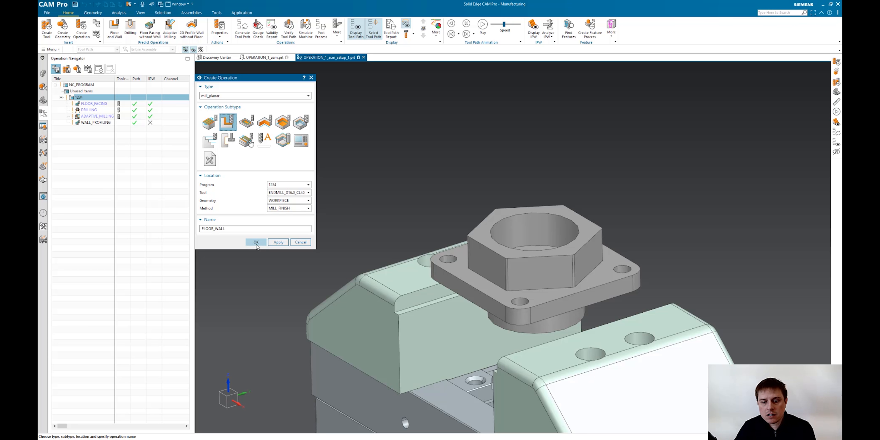
pyautogui.click(256, 242)
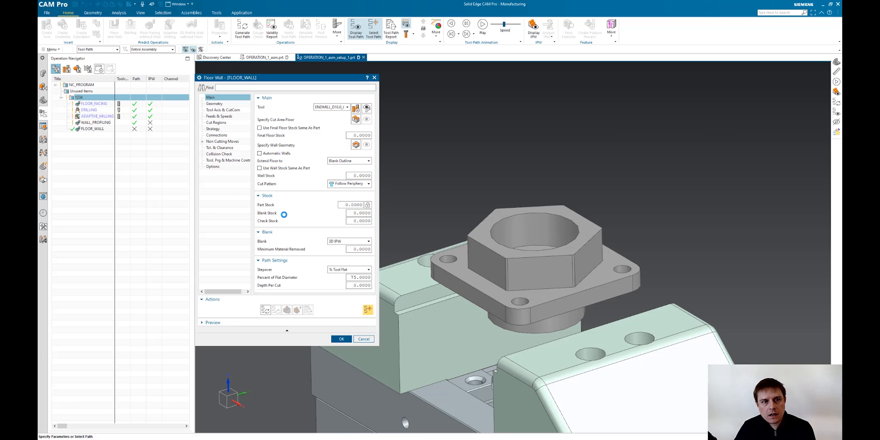
# Step: Specify the flange's upper face as the cut area floor and generate the floor wall tool path
pyautogui.click(356, 121)
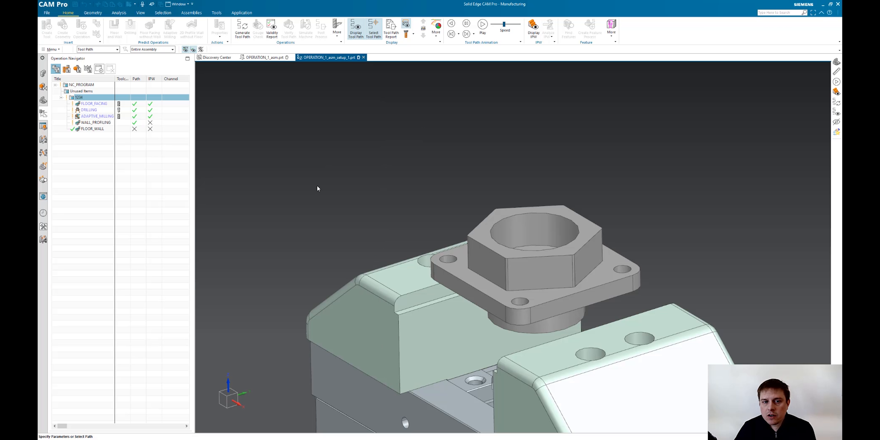
pyautogui.click(461, 267)
pyautogui.scroll(-2, 266, 277)
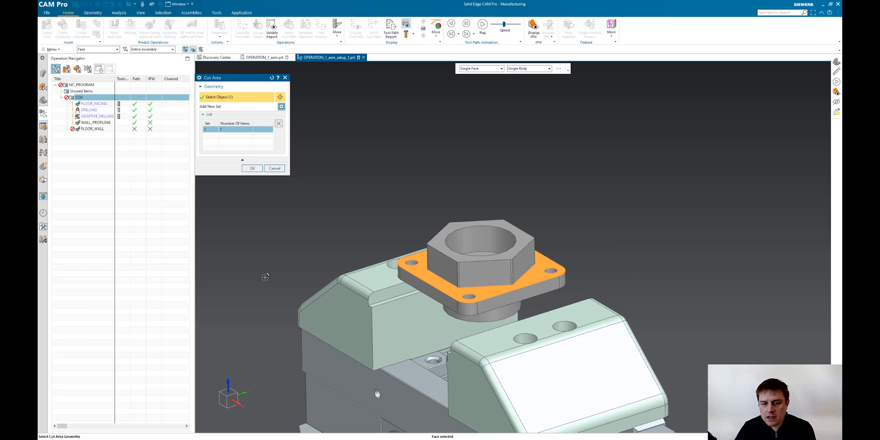
pyautogui.scroll(3, 420, 271)
pyautogui.click(253, 168)
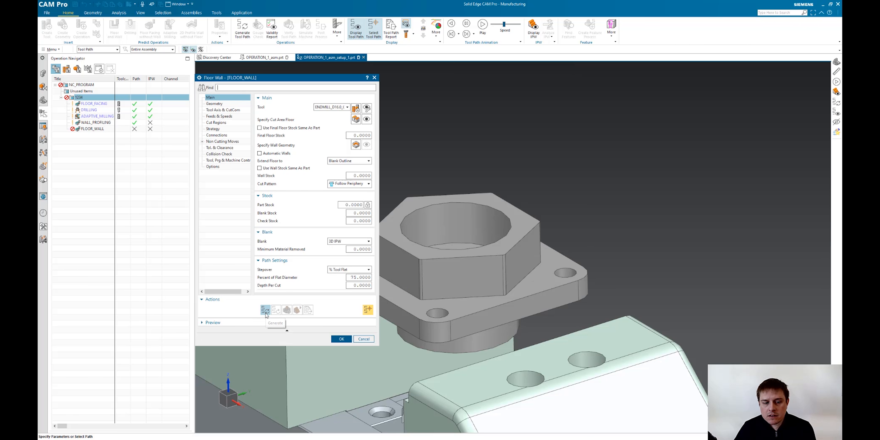
pyautogui.click(363, 338)
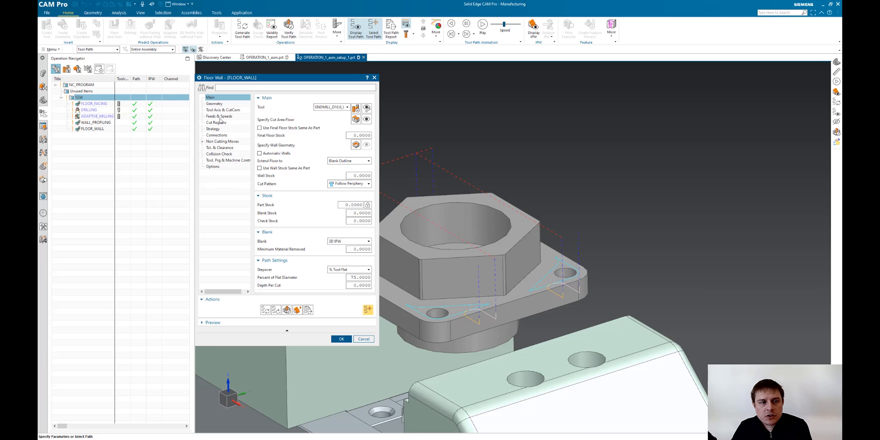
# Step: Enter 75 in the floor wall operation's cut region settings and regenerate the tool path
pyautogui.click(223, 123)
pyautogui.doubleClick(338, 146)
pyautogui.write('75')
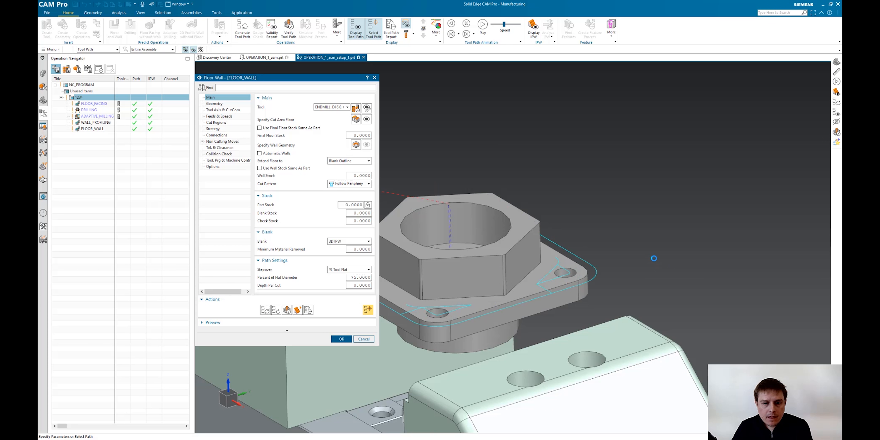
pyautogui.middleClick(649, 256)
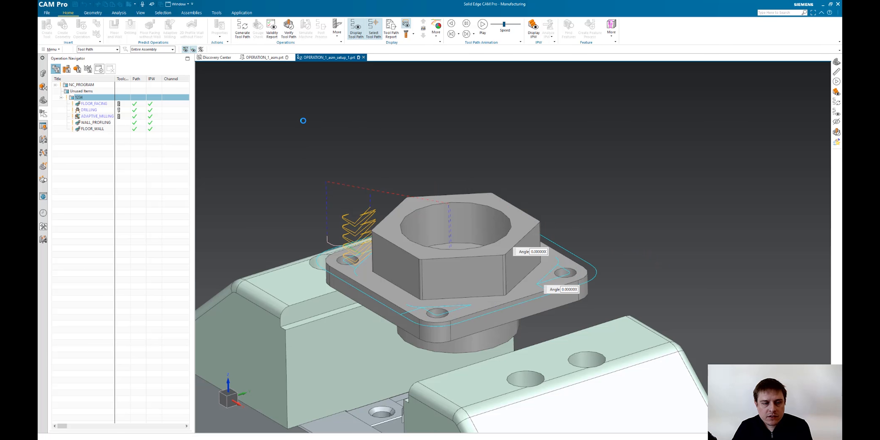
# Step: Change the floor wall cut pattern to Follow Part, regenerate the tool path and inspect it around the flange
pyautogui.click(348, 184)
pyautogui.click(346, 191)
pyautogui.click(264, 311)
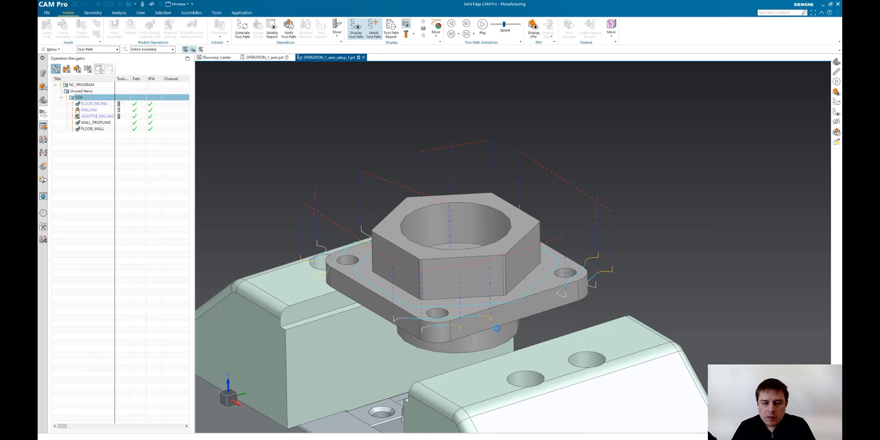
pyautogui.moveTo(621, 244); pyautogui.dragTo(524, 252, button='middle')
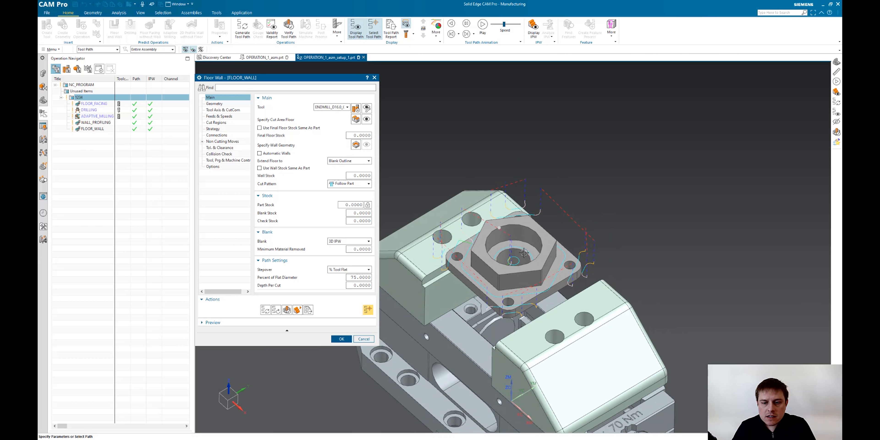
# Step: Turn on automatic walls for the floor wall operation and check which walls of the hexagon are included
pyautogui.moveTo(489, 294); pyautogui.dragTo(486, 224, button='middle')
pyautogui.scroll(2, 504, 234)
pyautogui.moveTo(509, 286); pyautogui.dragTo(491, 279, button='middle')
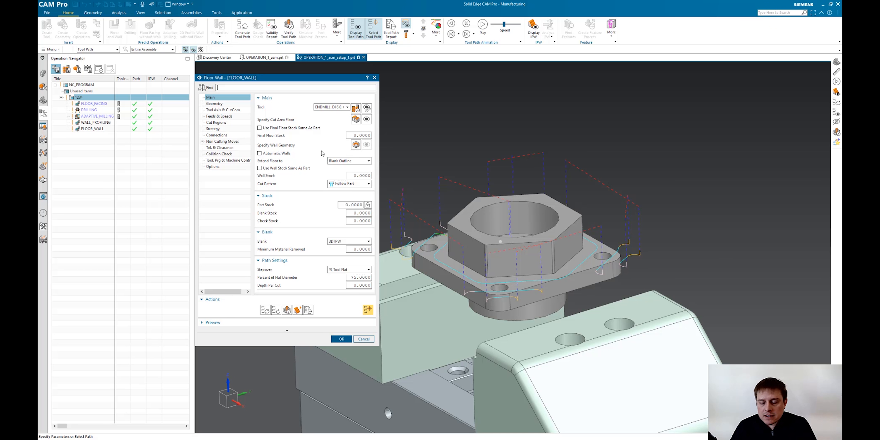
pyautogui.click(269, 154)
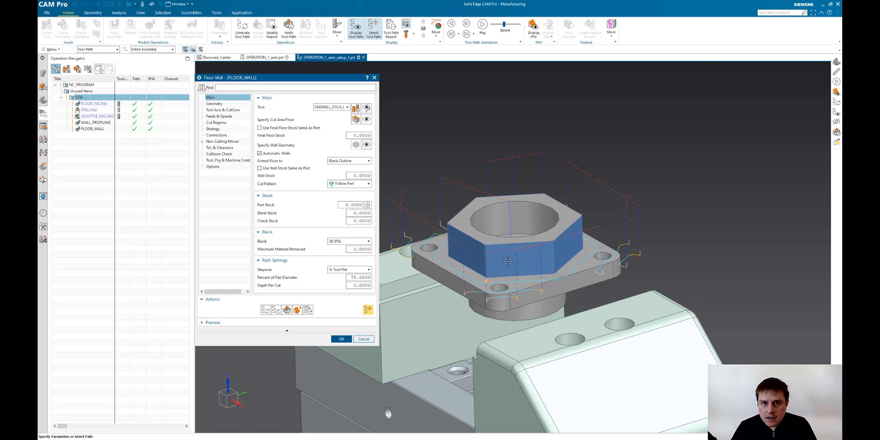
pyautogui.moveTo(506, 260); pyautogui.dragTo(511, 301, button='middle')
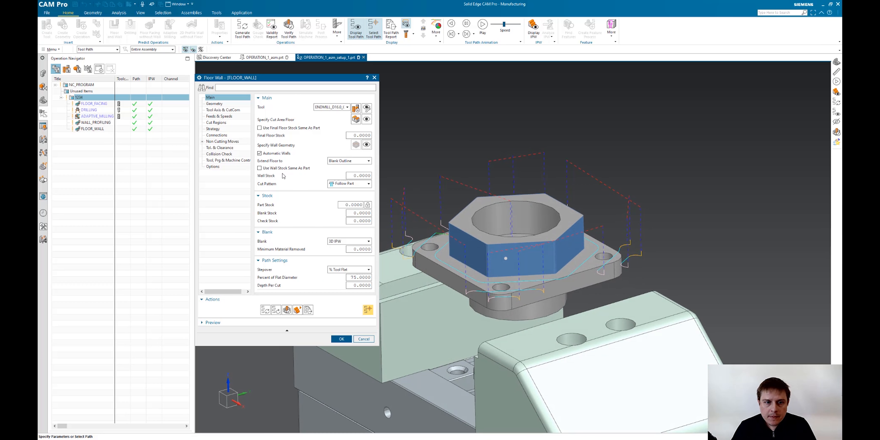
# Step: Set the floor wall operation's part stock to 0.2, regenerate its tool path and accept the operation
pyautogui.doubleClick(356, 205)
pyautogui.write('.2')
pyautogui.click(266, 313)
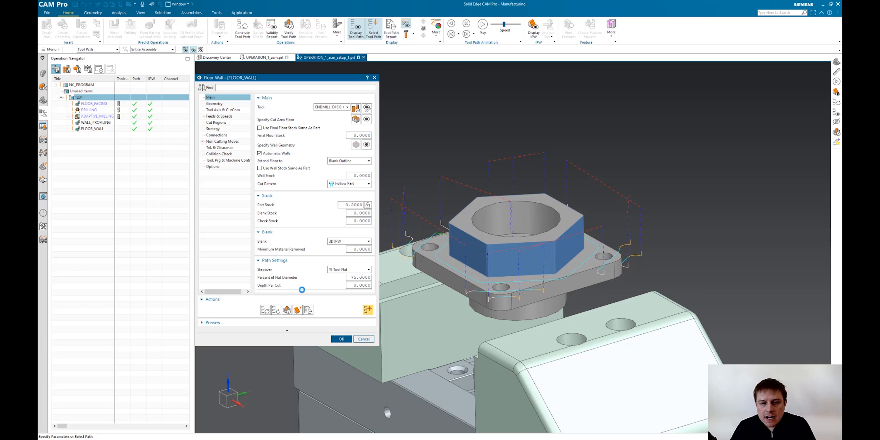
pyautogui.middleClick(387, 225)
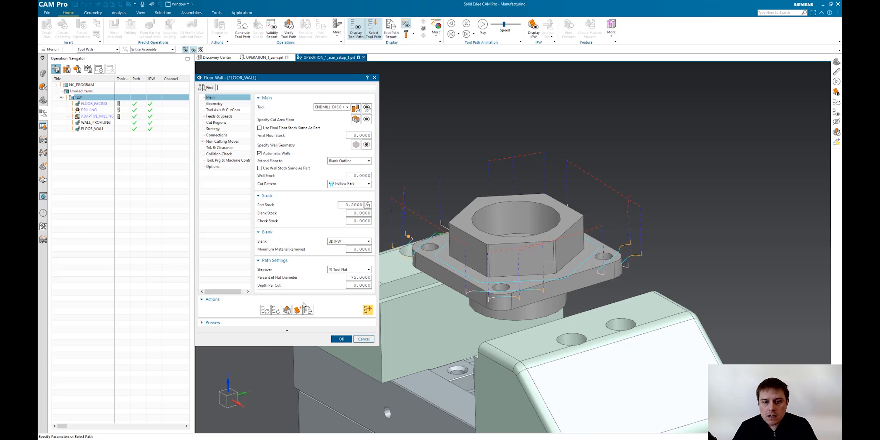
pyautogui.click(341, 338)
# Step: Create a mill_planar 2D Profile Wall with Floor operation in program 1234 using the 16 mm end mill, WORKPIECE geometry and MILL_FINISH method
pyautogui.click(85, 97)
pyautogui.click(82, 29)
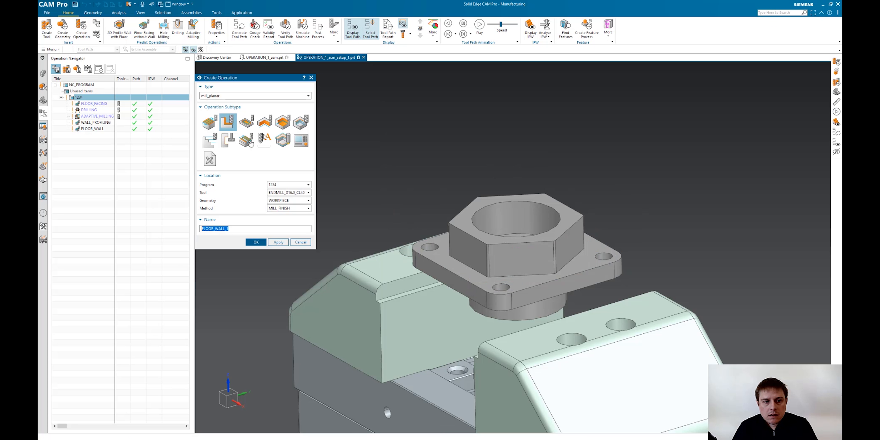
pyautogui.click(282, 122)
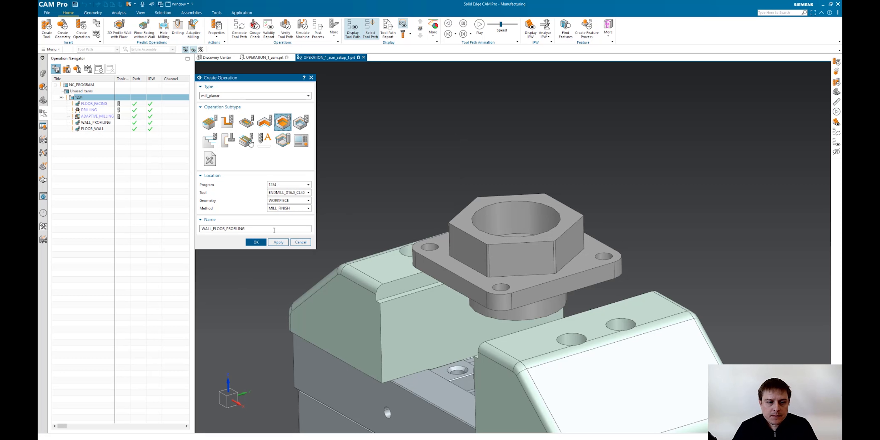
pyautogui.click(256, 242)
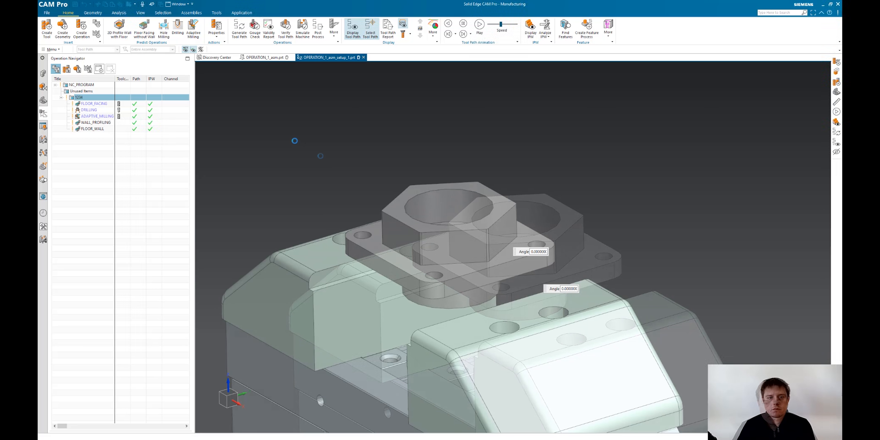
# Step: Specify the flange's upper face as the cut area floor of the wall floor profiling operation
pyautogui.scroll(-2, 634, 241)
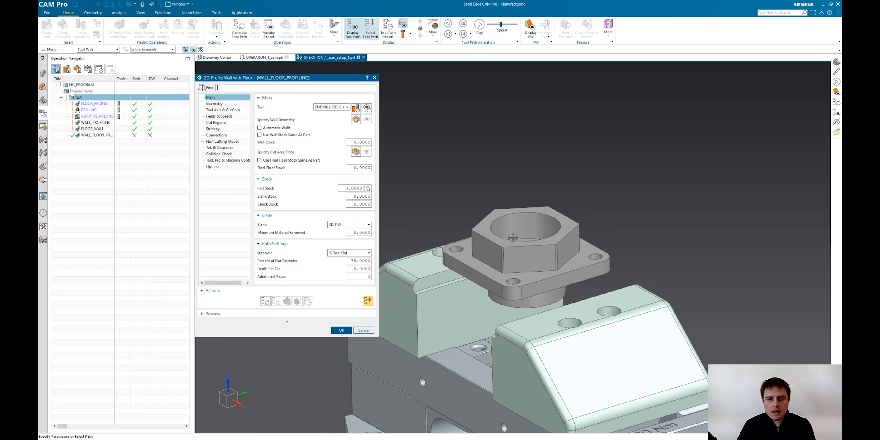
pyautogui.scroll(2, 377, 222)
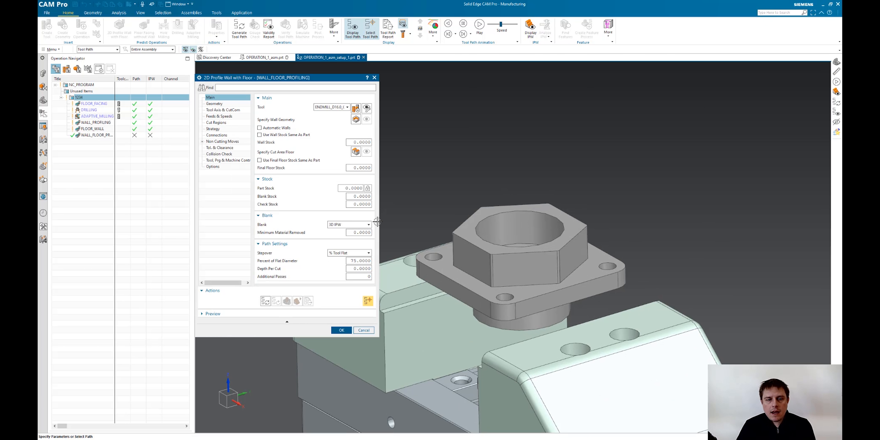
pyautogui.click(355, 151)
pyautogui.click(451, 270)
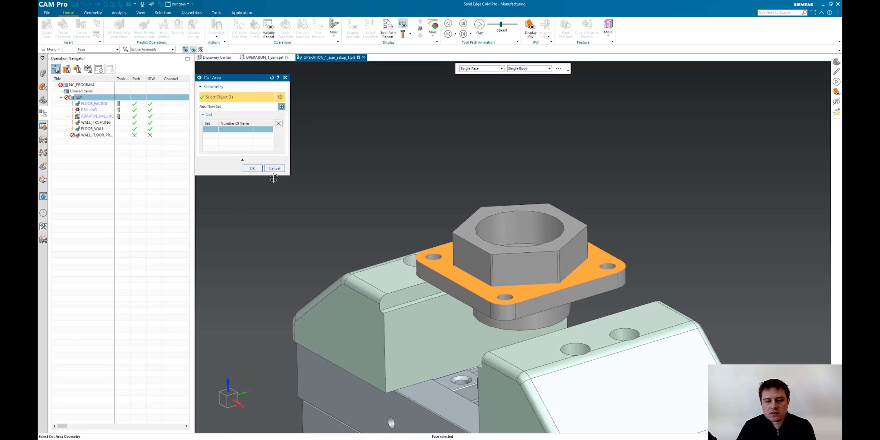
pyautogui.click(252, 168)
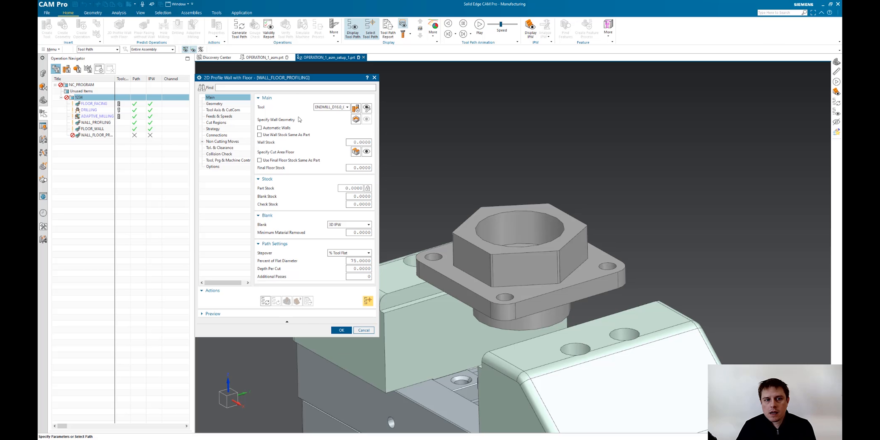
# Step: Enable automatic walls, display the hexagon's wall geometry, generate the wall floor profiling tool path and accept the operation
pyautogui.click(280, 129)
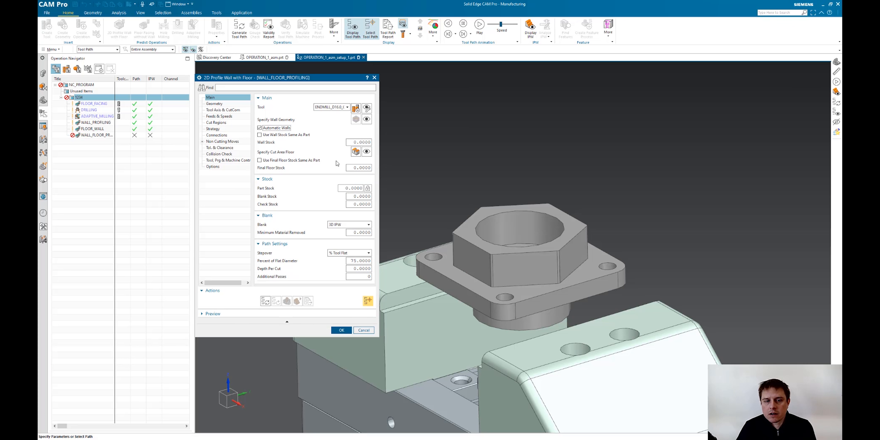
pyautogui.click(366, 119)
pyautogui.moveTo(469, 323)
pyautogui.mouseDown(button='middle')
pyautogui.moveTo(458, 321)
pyautogui.moveTo(481, 312)
pyautogui.mouseUp(button='middle')
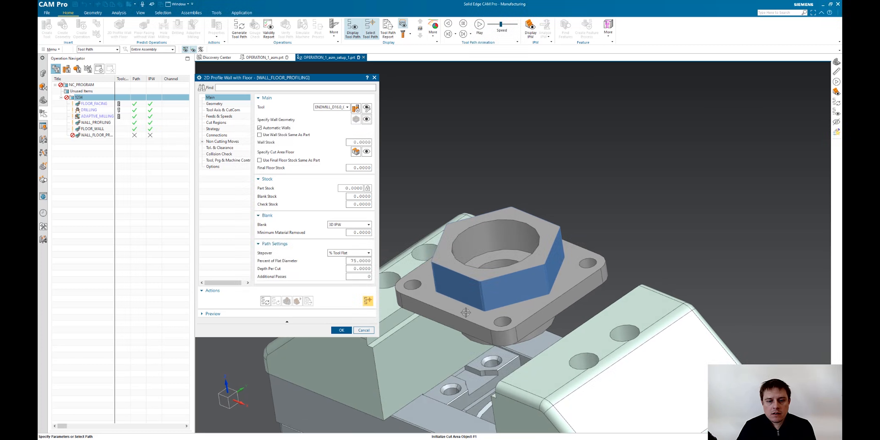
pyautogui.click(265, 301)
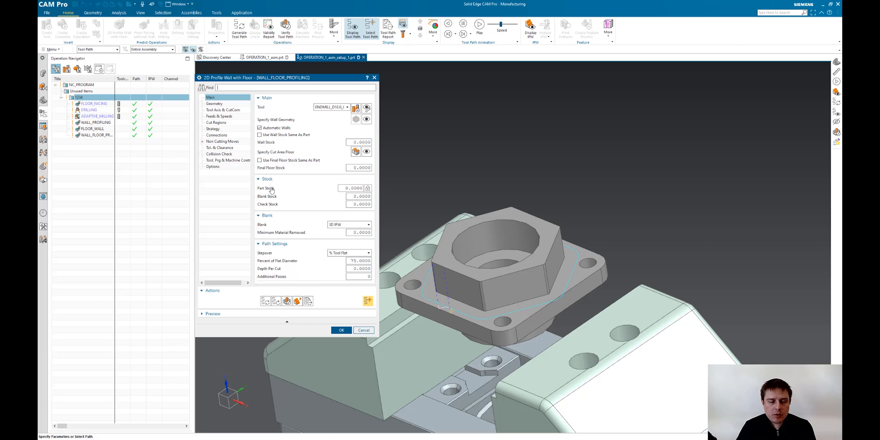
pyautogui.click(342, 330)
pyautogui.moveTo(406, 346); pyautogui.dragTo(225, 313, button='middle')
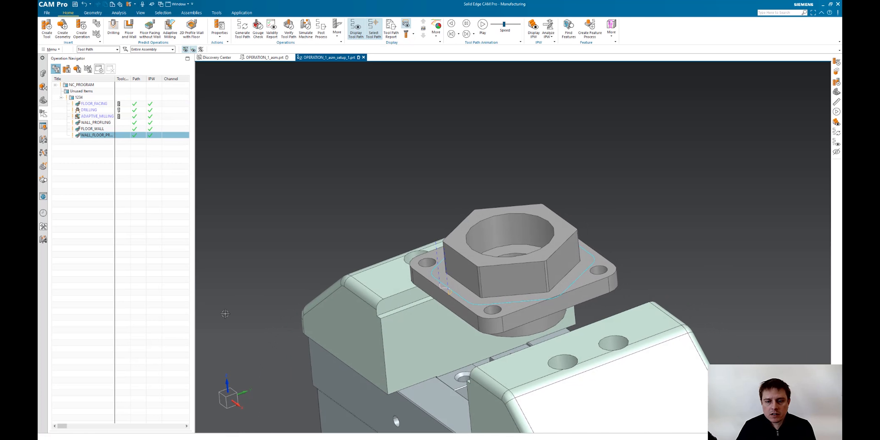
# Step: Create a hole_making Hole Milling operation in program 1234 using the 16 mm end mill, WORKPIECE geometry and MILL_FINISH method
pyautogui.click(118, 195)
pyautogui.click(90, 97)
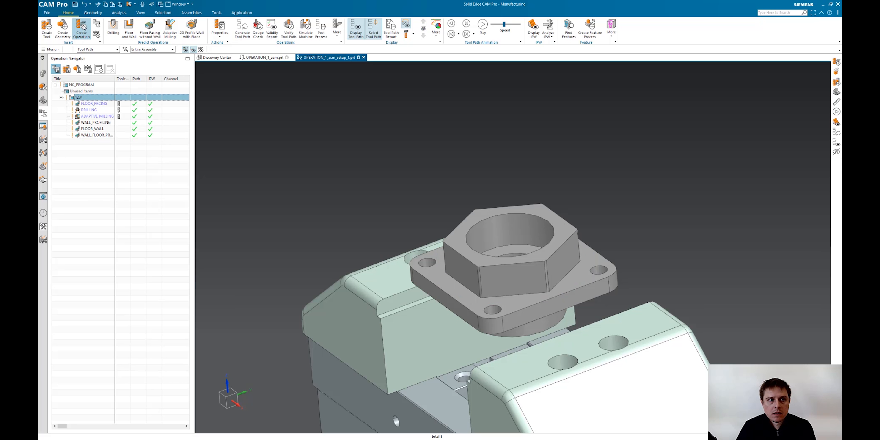
pyautogui.click(82, 27)
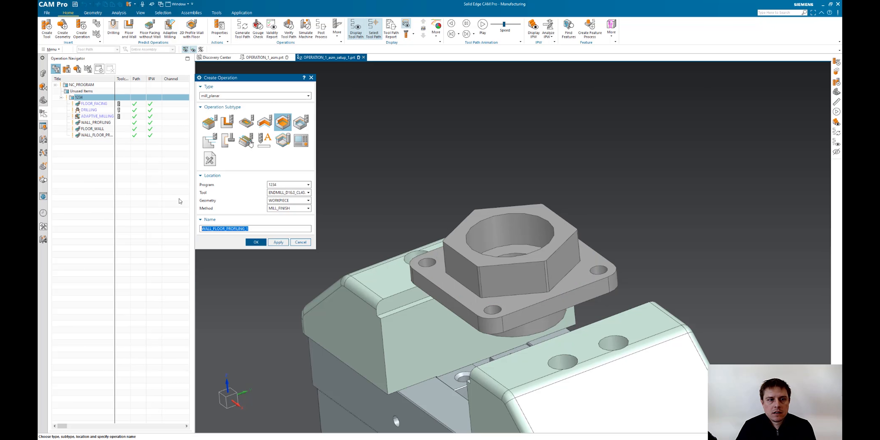
pyautogui.click(231, 96)
pyautogui.click(222, 133)
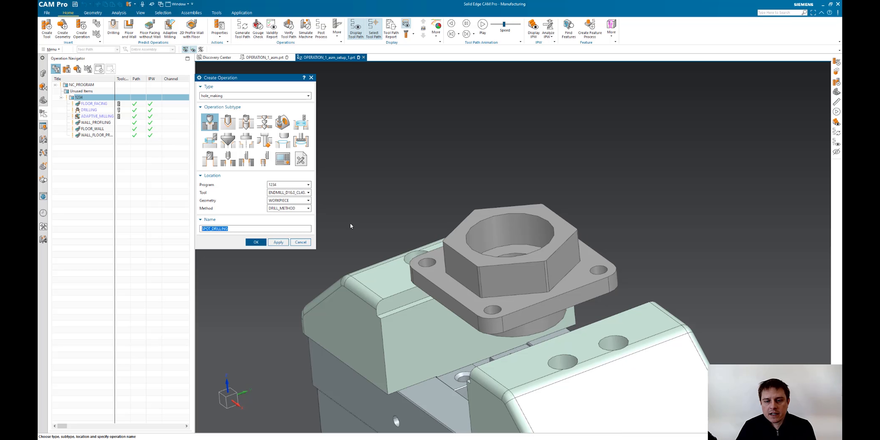
pyautogui.click(300, 122)
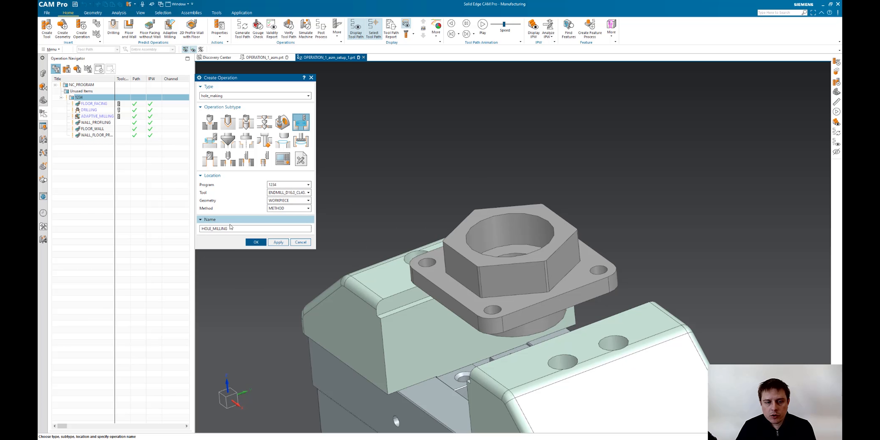
pyautogui.click(291, 208)
pyautogui.click(293, 221)
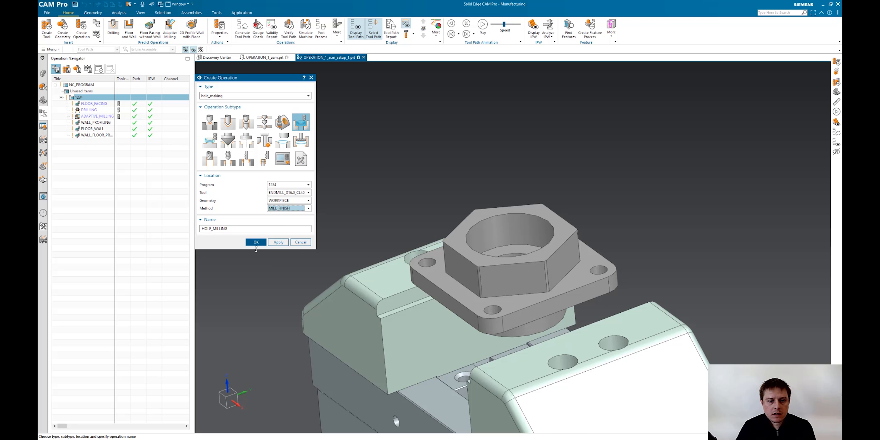
pyautogui.click(256, 242)
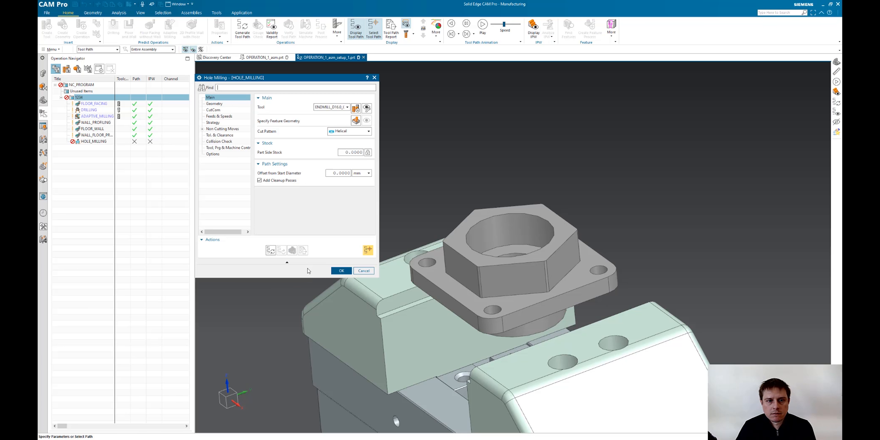
# Step: Specify the central stepped bore as feature geometry, set the cut pattern to Circular and generate the hole milling tool path
pyautogui.click(356, 121)
pyautogui.click(520, 241)
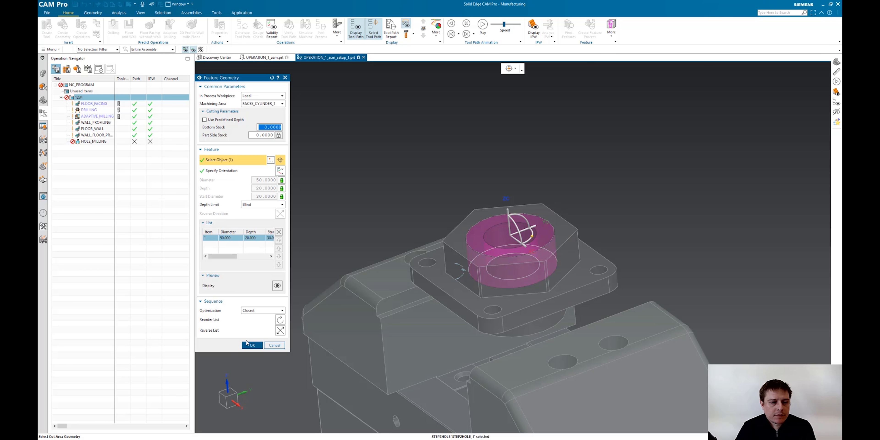
pyautogui.click(252, 345)
pyautogui.click(330, 135)
pyautogui.click(353, 163)
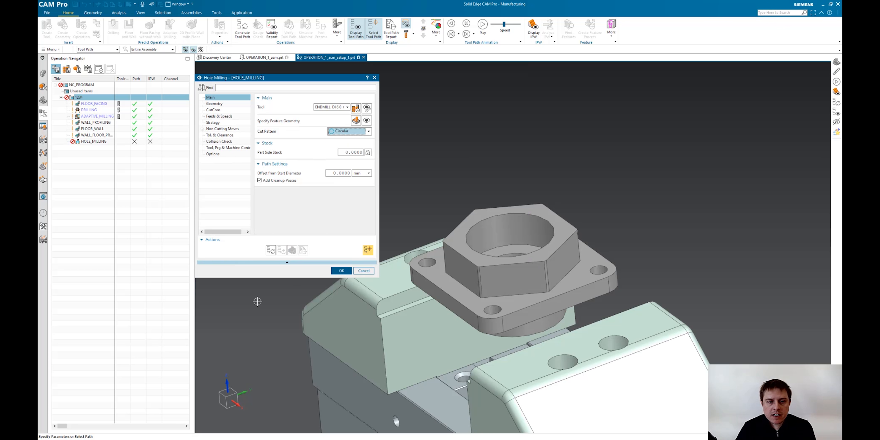
pyautogui.click(270, 251)
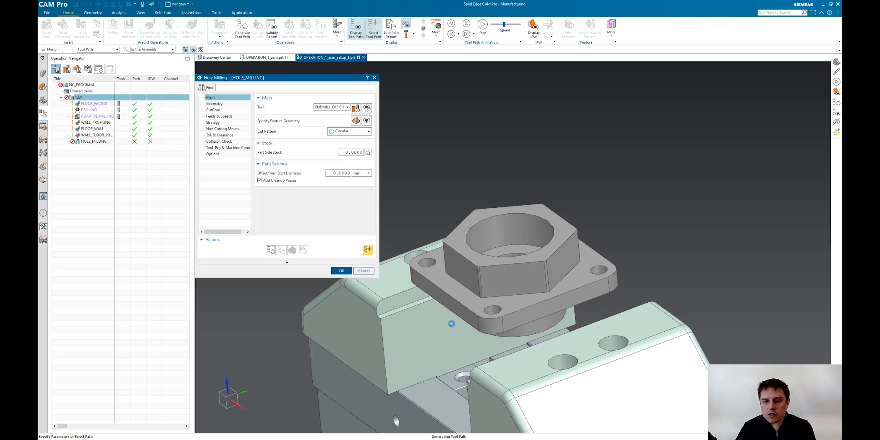
# Step: Set the axial stepover to Passes and the radial maximum distance to 100 % of the tool, regenerate the path and accept the hole milling
pyautogui.click(225, 123)
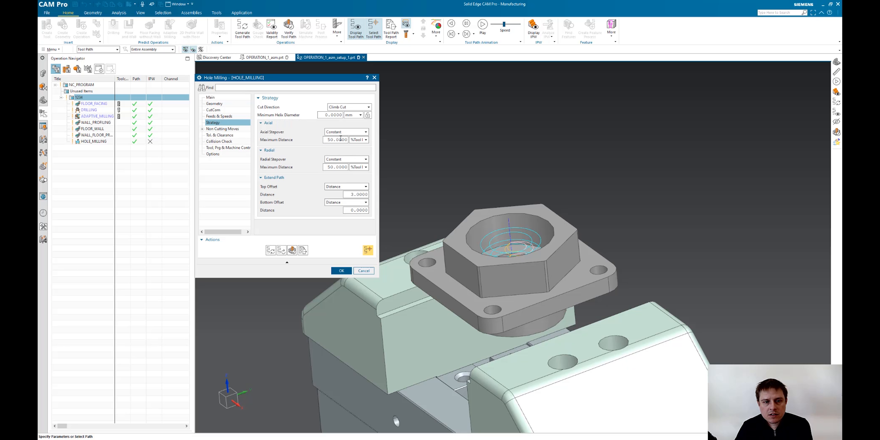
pyautogui.click(345, 131)
pyautogui.click(338, 152)
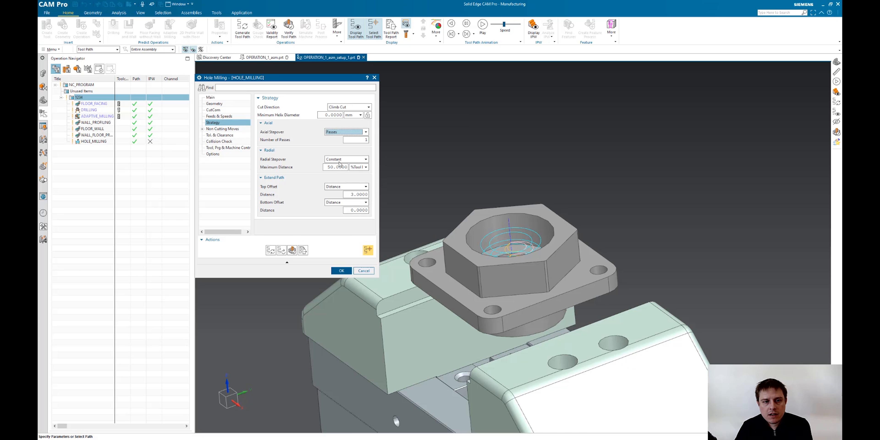
pyautogui.doubleClick(339, 167)
pyautogui.write('100')
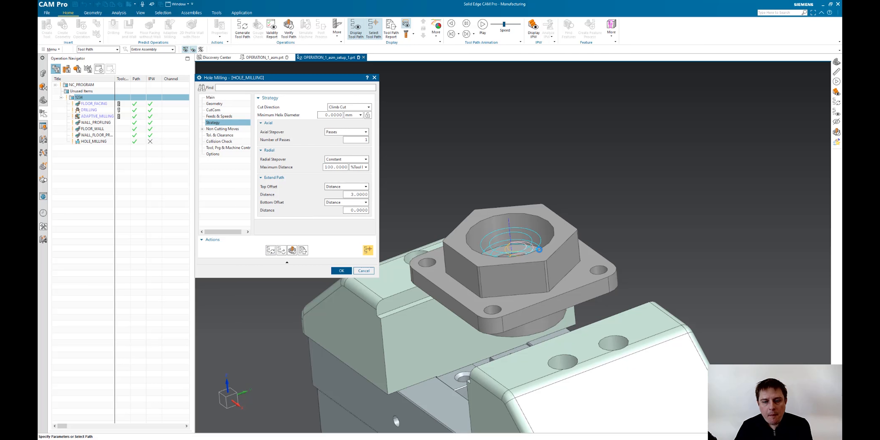
pyautogui.middleClick(464, 246)
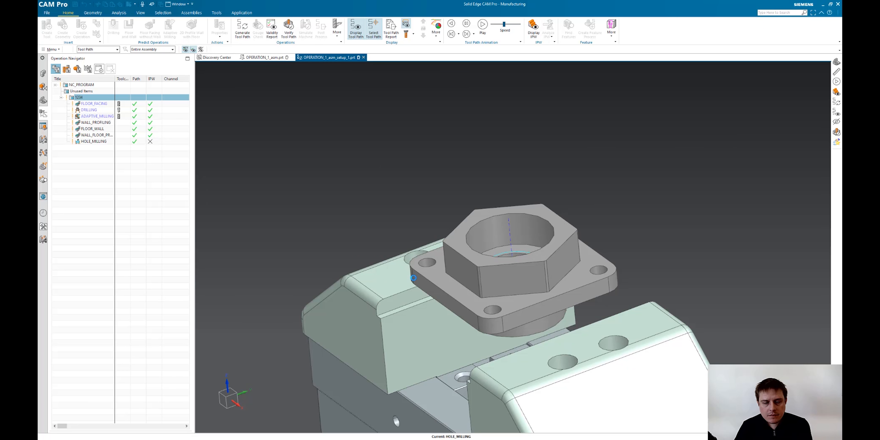
pyautogui.moveTo(419, 275); pyautogui.dragTo(437, 298, button='middle')
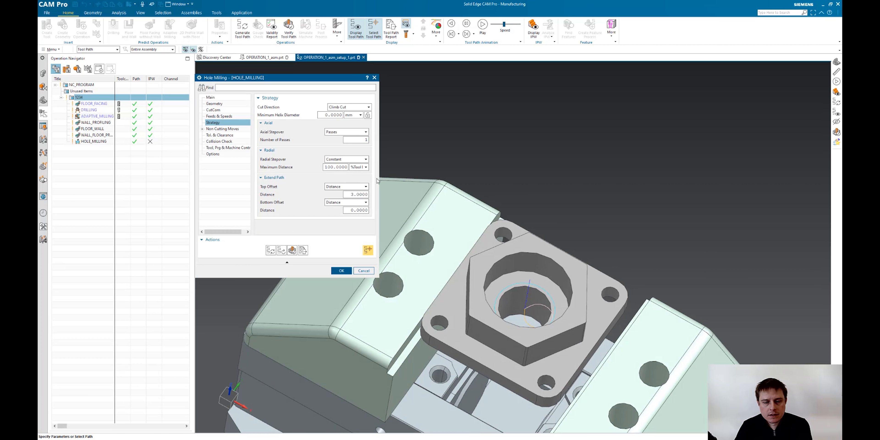
pyautogui.click(343, 271)
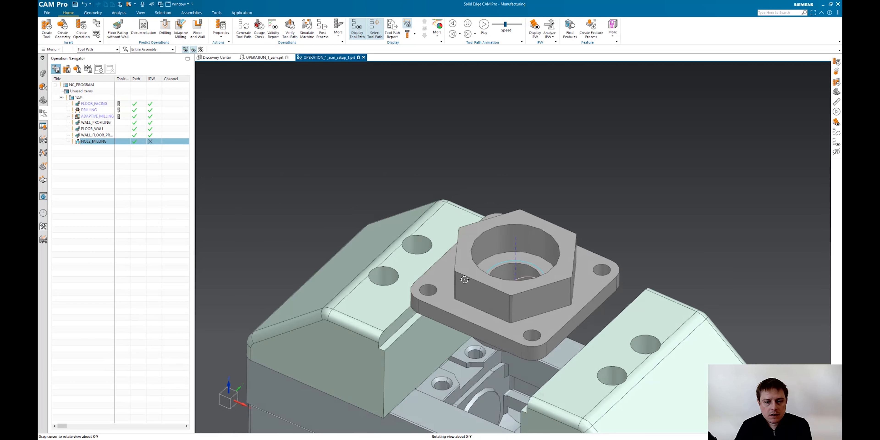
# Step: Create a hole_making Drilling operation in program 1234 using the 10 mm drill, WORKPIECE geometry and DRILL_METHOD
pyautogui.click(93, 98)
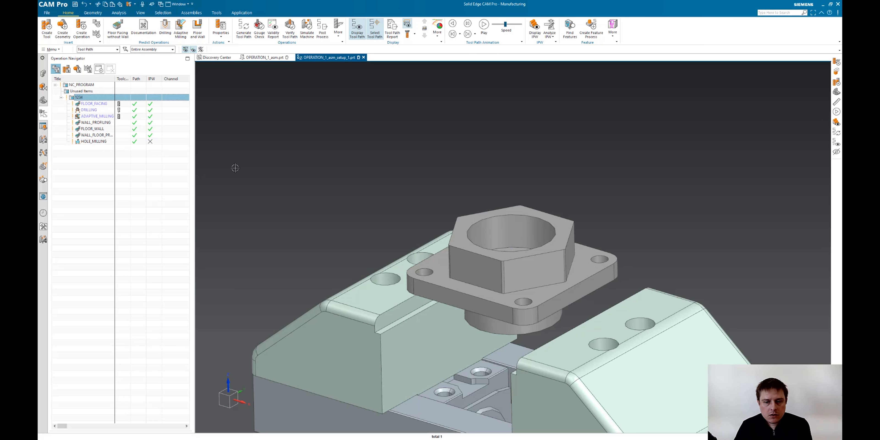
pyautogui.click(81, 28)
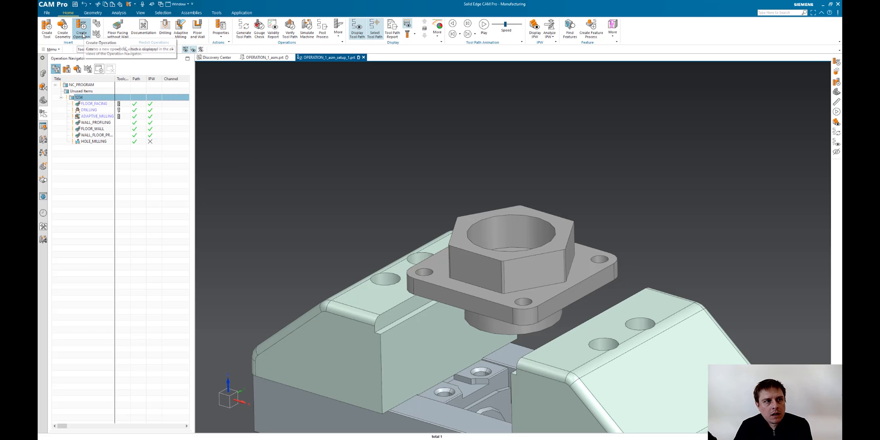
pyautogui.click(227, 122)
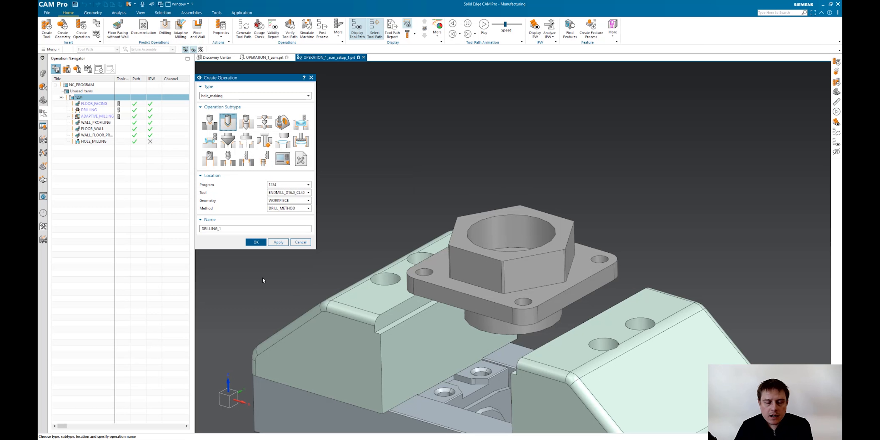
pyautogui.moveTo(555, 290); pyautogui.dragTo(485, 307, button='middle')
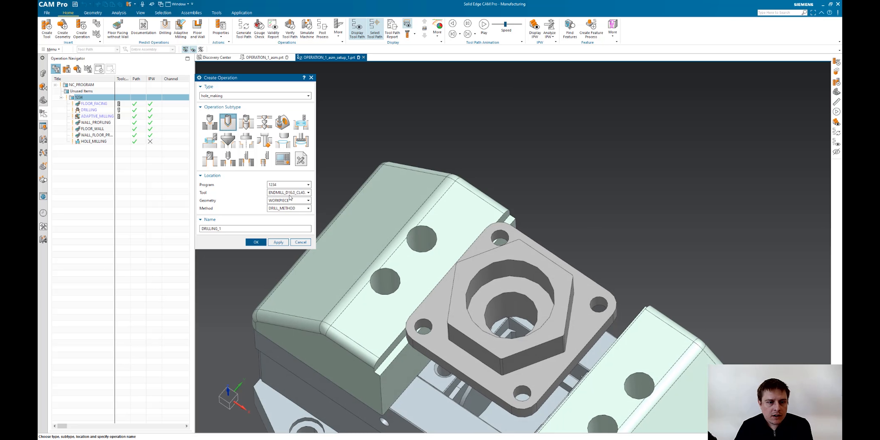
pyautogui.click(301, 192)
pyautogui.click(305, 209)
pyautogui.click(256, 242)
# Step: Specify the four corner holes of the square flange as the drilling feature geometry
pyautogui.press('Escape')
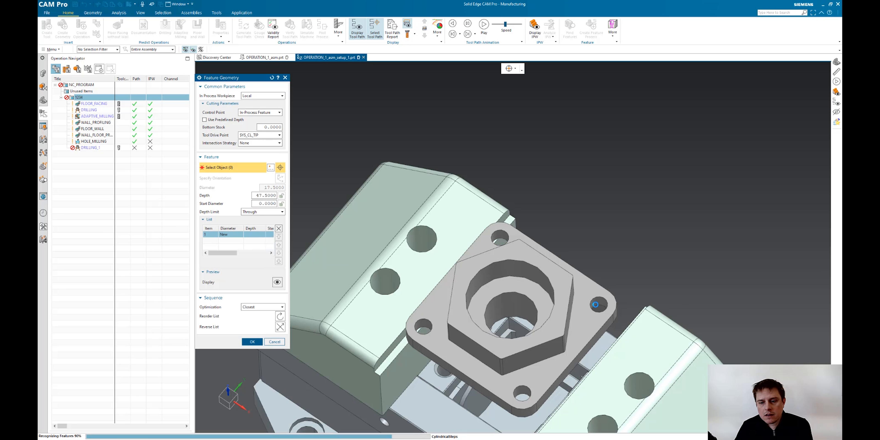
pyautogui.click(596, 301)
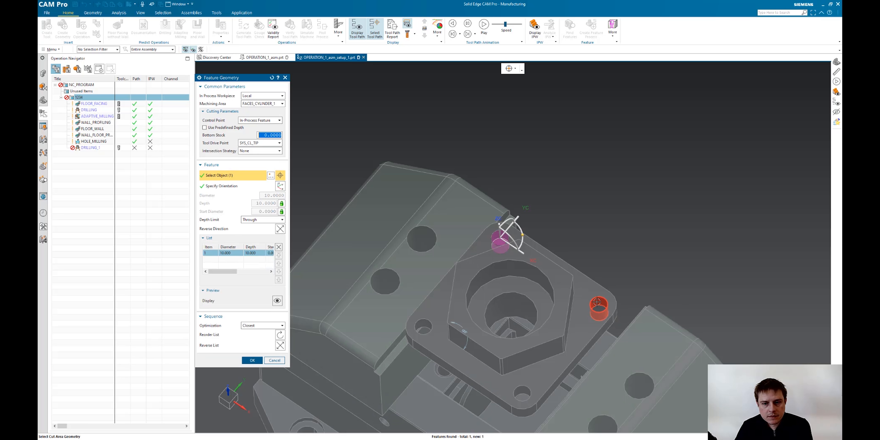
pyautogui.click(518, 389)
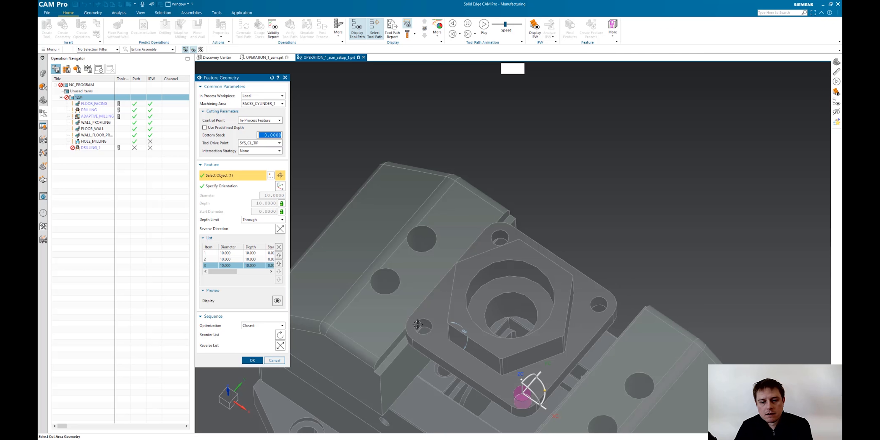
pyautogui.click(425, 327)
# Step: Give all four flange holes a user-defined depth of 15 mm and accept the feature geometry
pyautogui.moveTo(448, 337); pyautogui.dragTo(356, 308, button='middle')
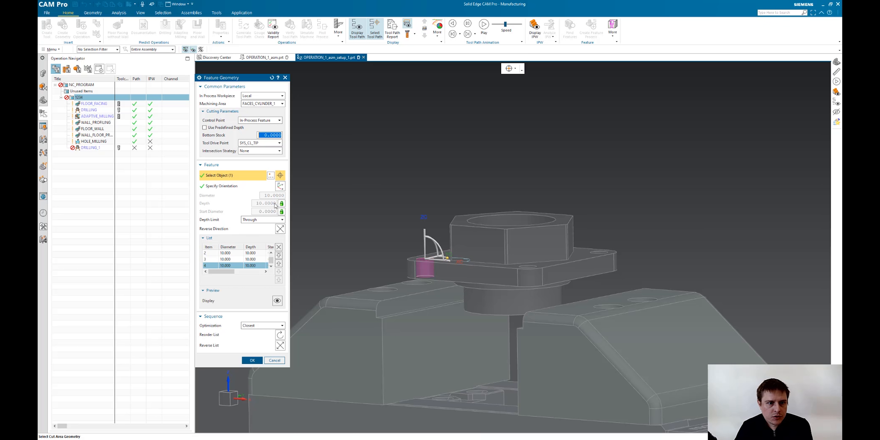
pyautogui.click(281, 203)
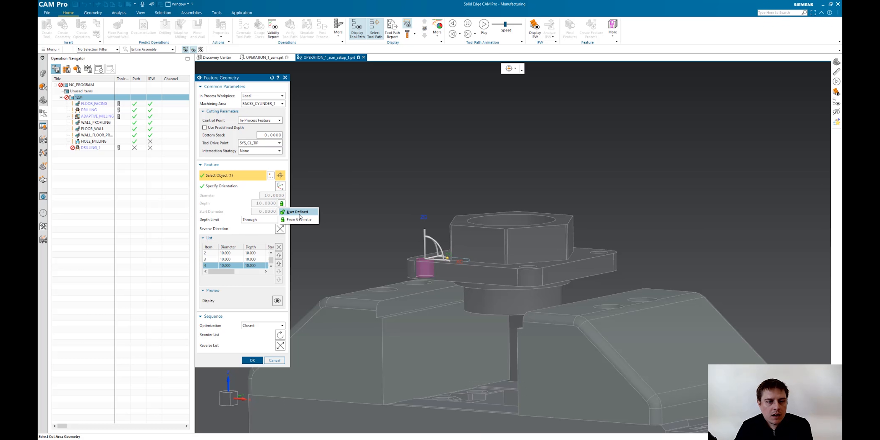
pyautogui.click(300, 213)
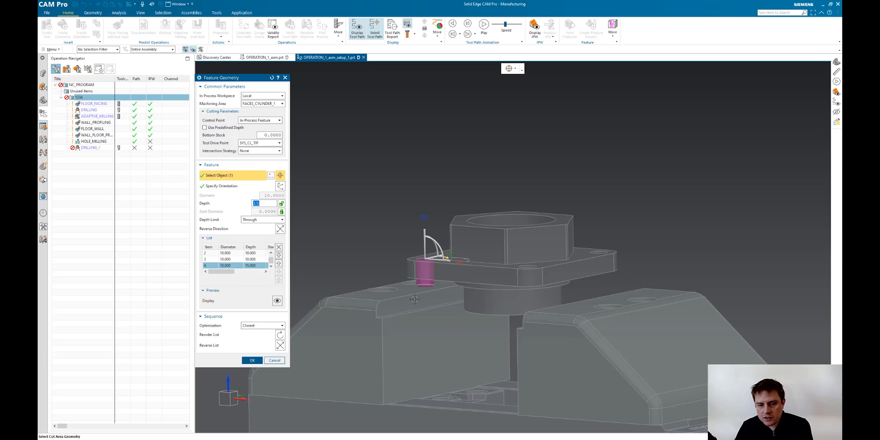
pyautogui.scroll(1, 238, 255)
pyautogui.keyDown('shift'); pyautogui.click(250, 254); pyautogui.keyUp('shift')
pyautogui.click(282, 205)
pyautogui.click(282, 204)
pyautogui.click(281, 205)
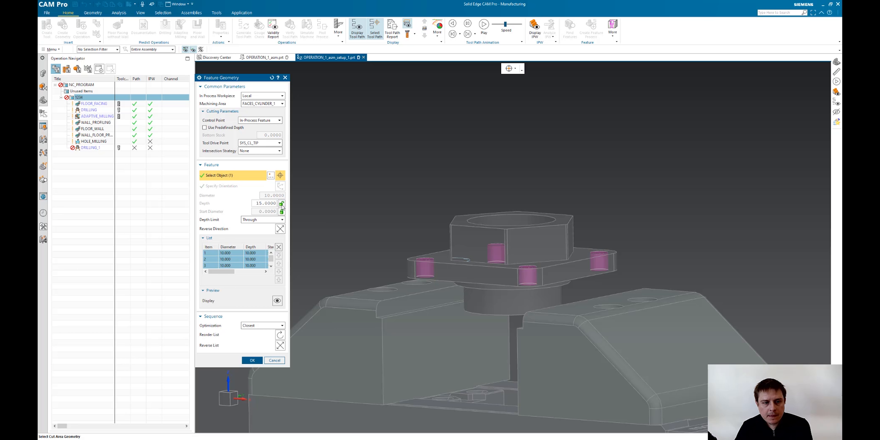
pyautogui.click(283, 205)
pyautogui.click(293, 211)
pyautogui.write('15')
pyautogui.press('Return')
pyautogui.click(252, 360)
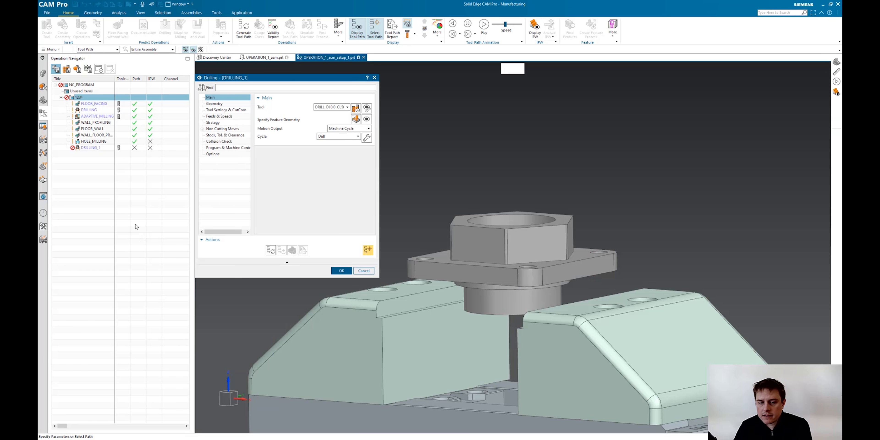
# Step: Generate the flange hole drilling tool path and accept the operation
pyautogui.click(270, 250)
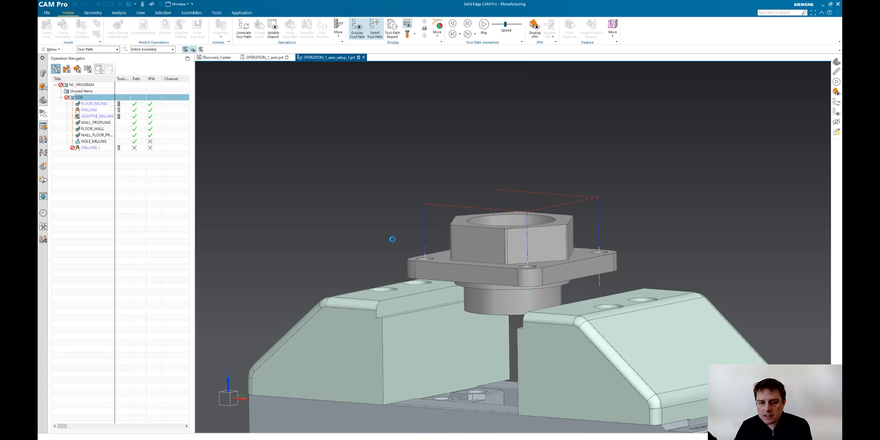
pyautogui.click(341, 271)
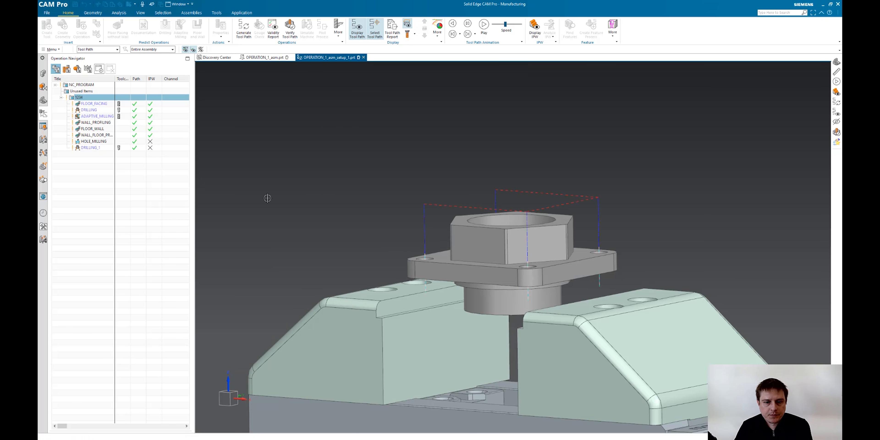
pyautogui.moveTo(497, 217); pyautogui.dragTo(493, 243, button='middle')
pyautogui.scroll(-1, 492, 243)
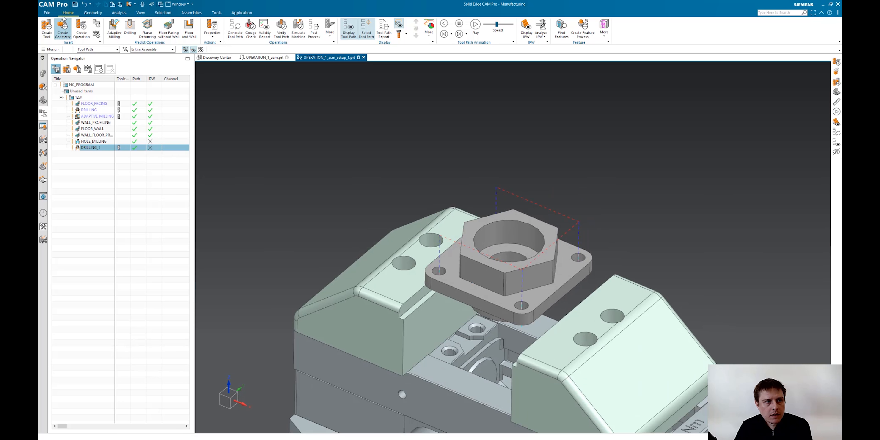
# Step: Create a mill_planar Planar Deburring operation in program 1234 using the 10 mm chamfer mill, WORKPIECE geometry and MILL_FINISH method
pyautogui.click(81, 29)
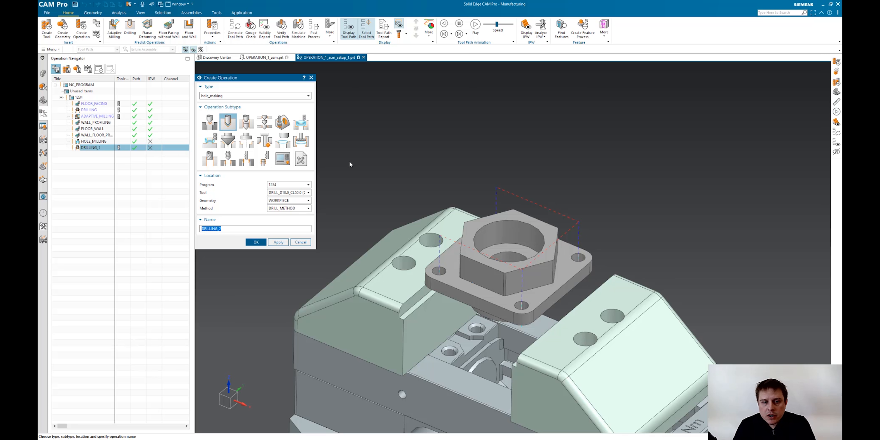
pyautogui.click(237, 95)
pyautogui.click(233, 103)
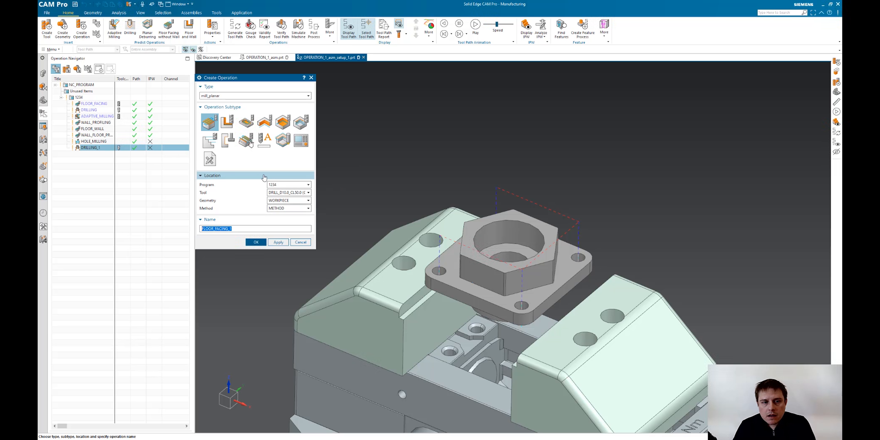
pyautogui.click(283, 142)
pyautogui.click(269, 192)
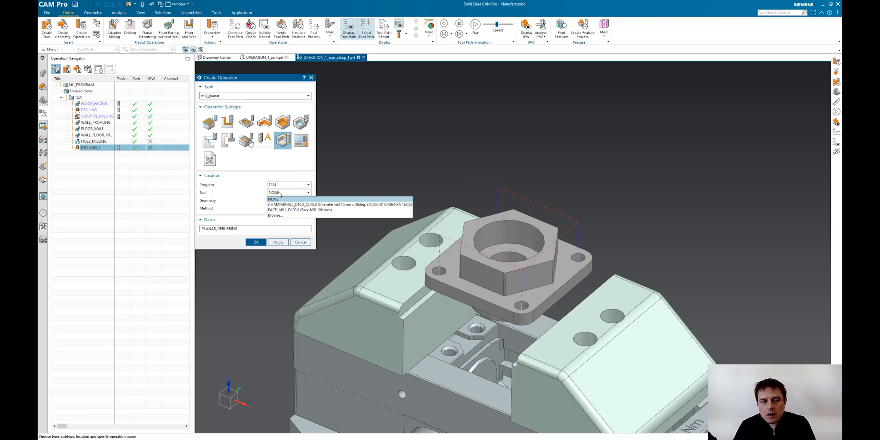
pyautogui.click(299, 206)
pyautogui.click(289, 208)
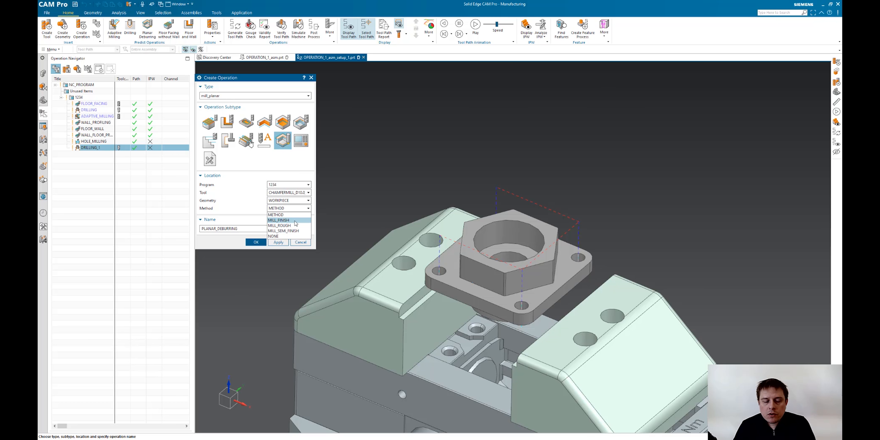
pyautogui.click(286, 224)
pyautogui.click(255, 243)
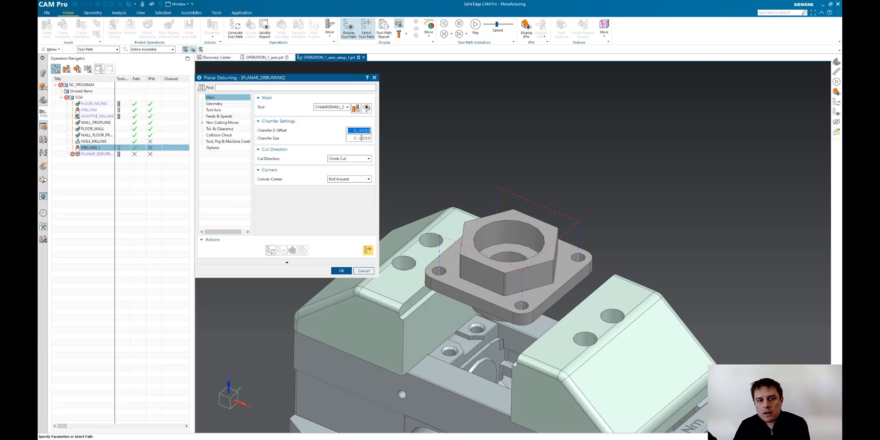
# Step: Set the chamfer Z-offset to 2 and the chamfer size to 0.25, generate the deburring path and accept the operation
pyautogui.click(360, 137)
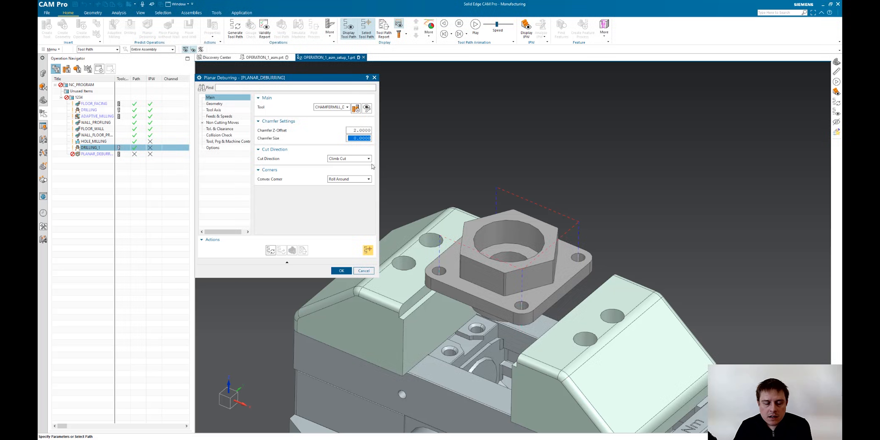
pyautogui.write('.25')
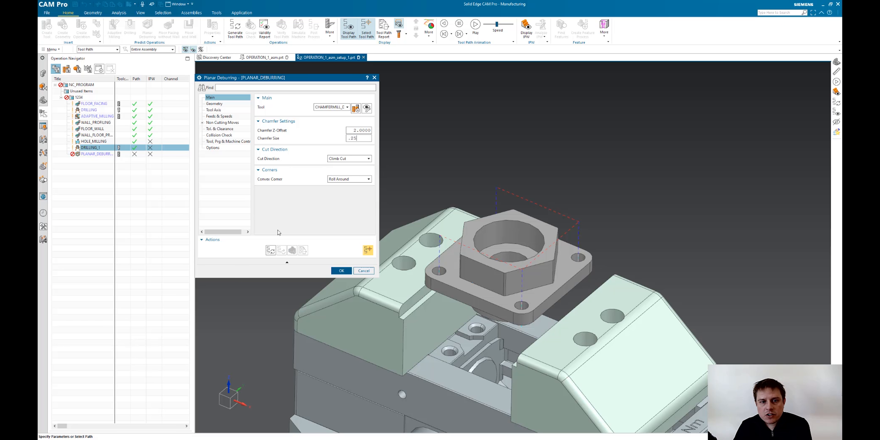
pyautogui.click(273, 245)
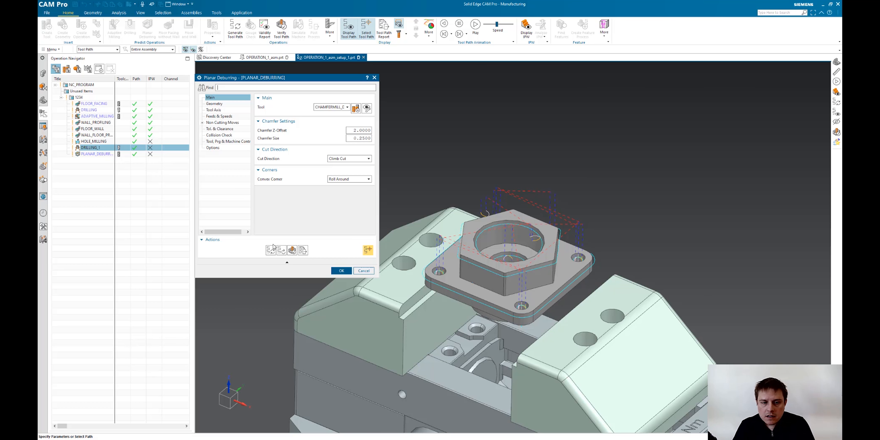
pyautogui.moveTo(466, 313)
pyautogui.mouseDown(button='middle')
pyautogui.moveTo(495, 294)
pyautogui.moveTo(471, 312)
pyautogui.mouseUp(button='middle')
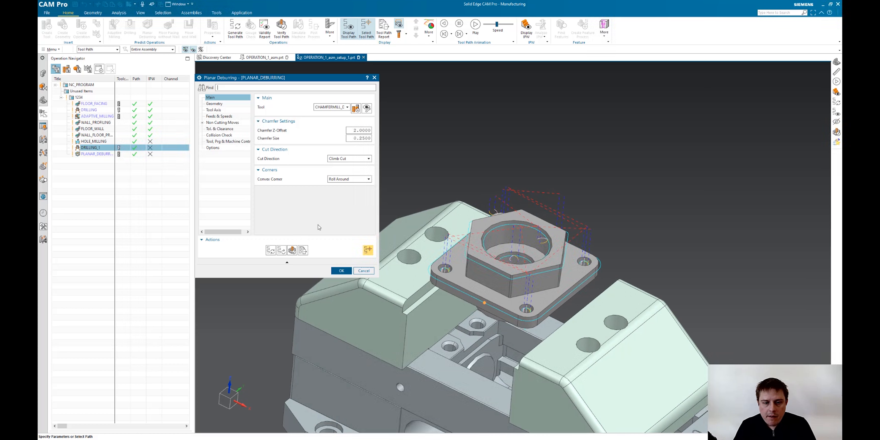
pyautogui.click(341, 271)
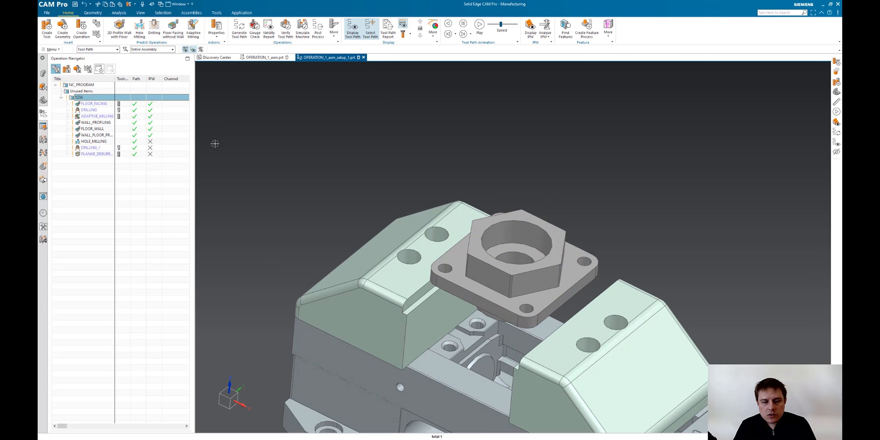
# Step: Hide the hex_plate part in the assembly and return to the list of operations
pyautogui.click(44, 73)
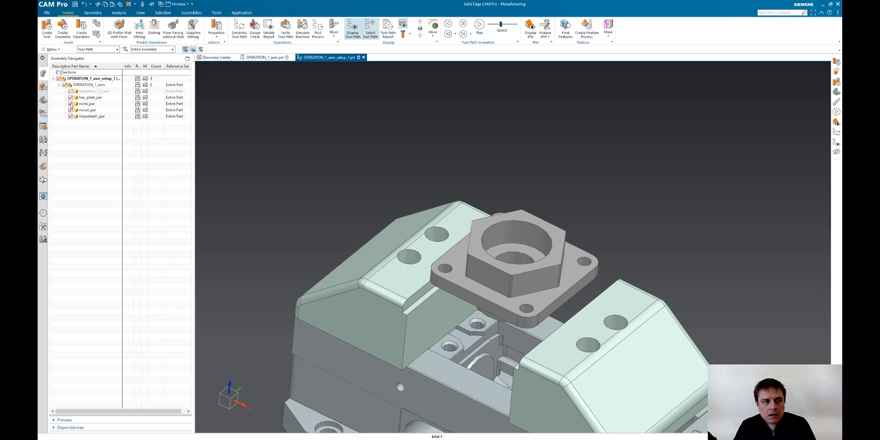
pyautogui.click(70, 97)
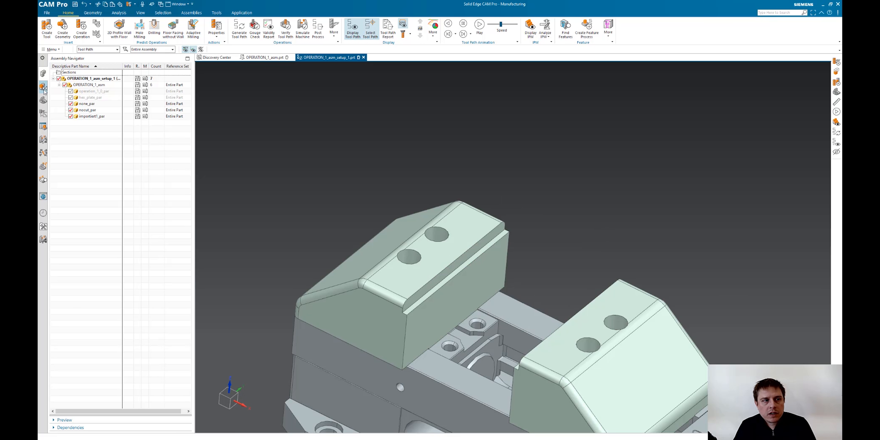
pyautogui.click(43, 100)
pyautogui.click(43, 115)
# Step: Display the in-process workpiece for program 1234 and play the full tool path animation, reducing the playback speed
pyautogui.click(530, 27)
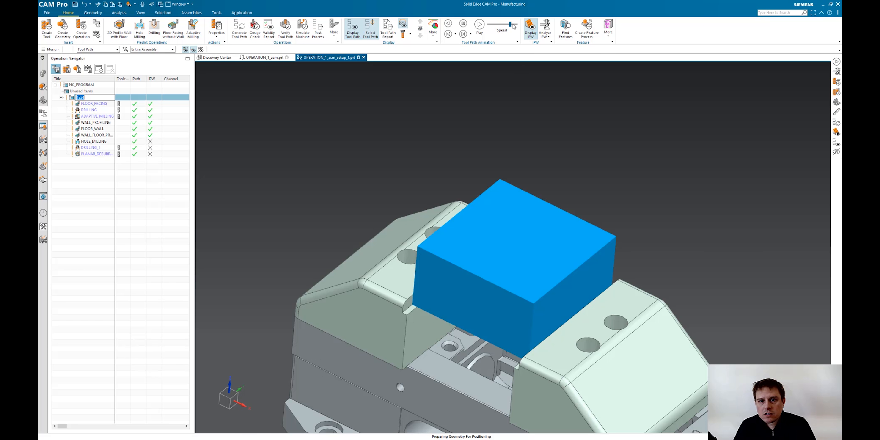
pyautogui.click(479, 25)
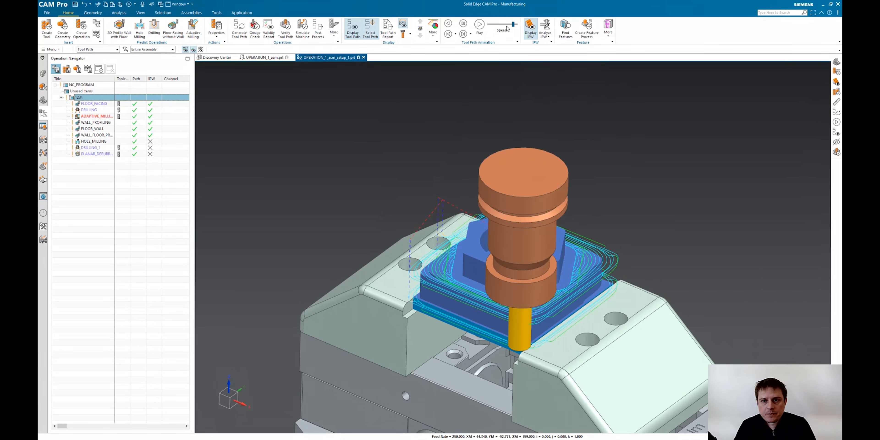
pyautogui.moveTo(513, 24); pyautogui.dragTo(504, 24)
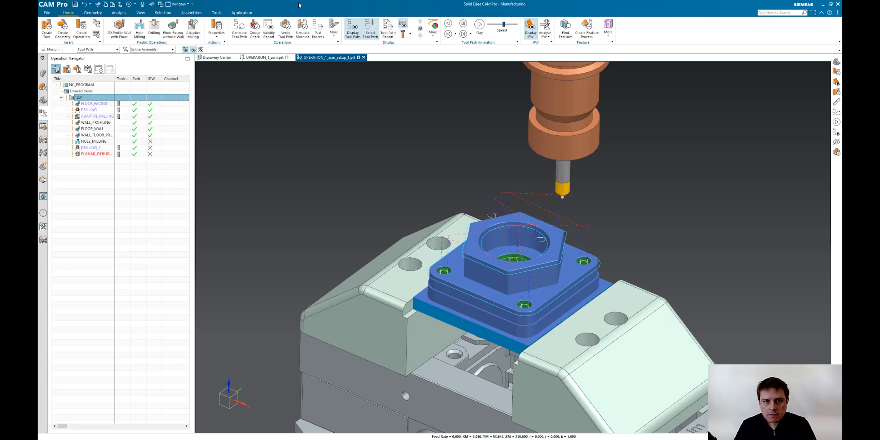
pyautogui.click(129, 191)
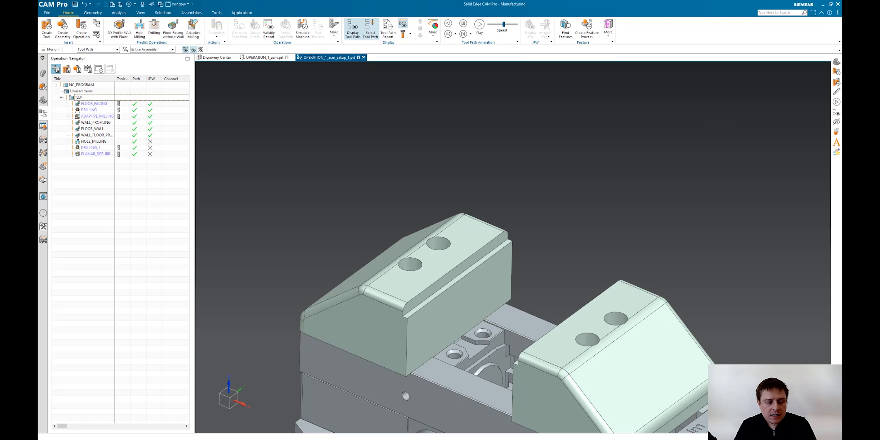
# Step: Switch to Solid Edge and send the OPERATION_2.asm assembly to CAM Pro
pyautogui.click(293, 439)
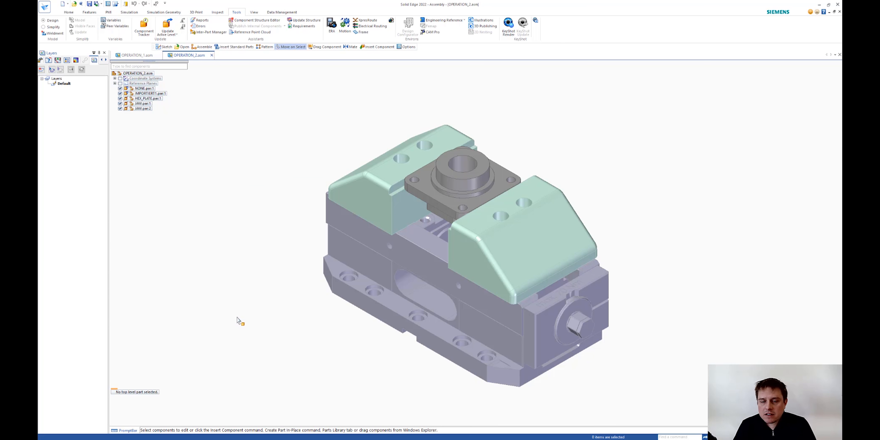
pyautogui.moveTo(231, 318); pyautogui.dragTo(253, 300, button='middle')
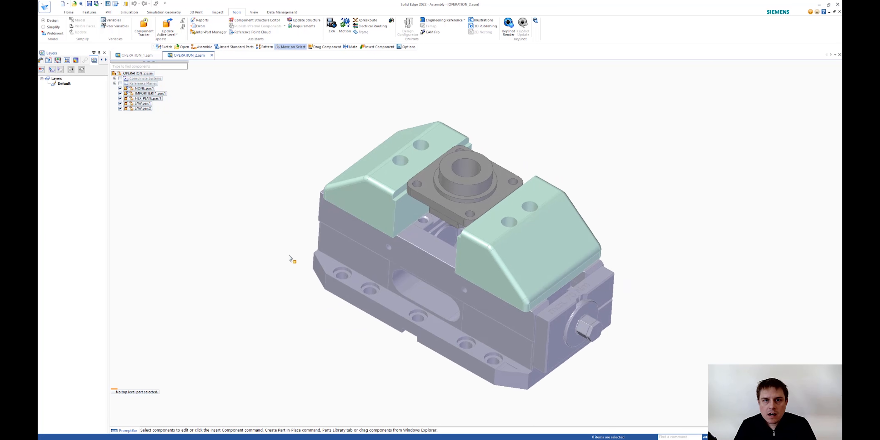
pyautogui.click(433, 32)
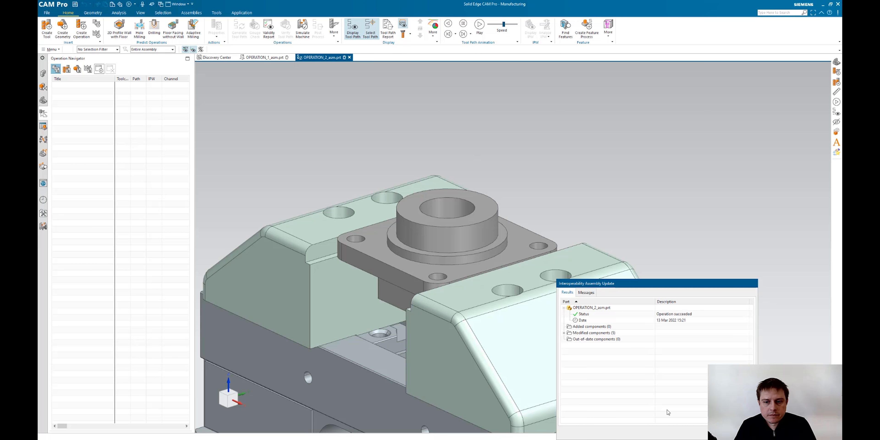
# Step: Create a millimetre manufacturing setup OPERATION_2_asm_setup_1.prt from the General Setup template, referencing OPERATION_2_asm
pyautogui.click(51, 49)
pyautogui.click(51, 49)
pyautogui.click(52, 49)
pyautogui.moveTo(53, 58)
pyautogui.click(117, 61)
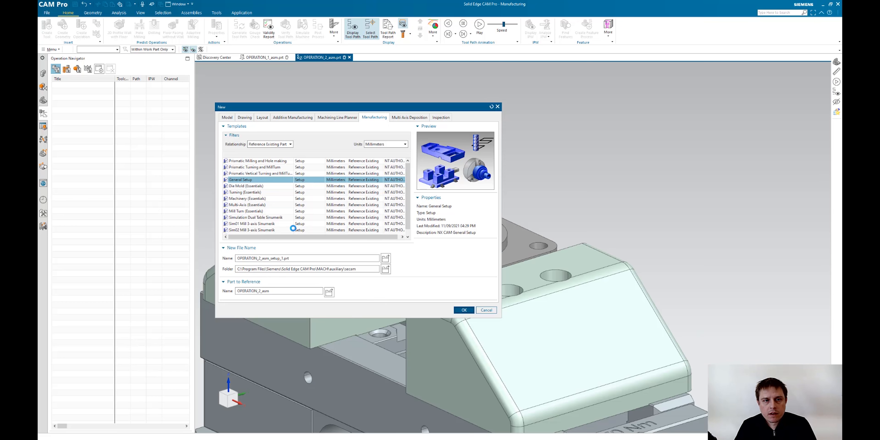
pyautogui.scroll(-2, 400, 325)
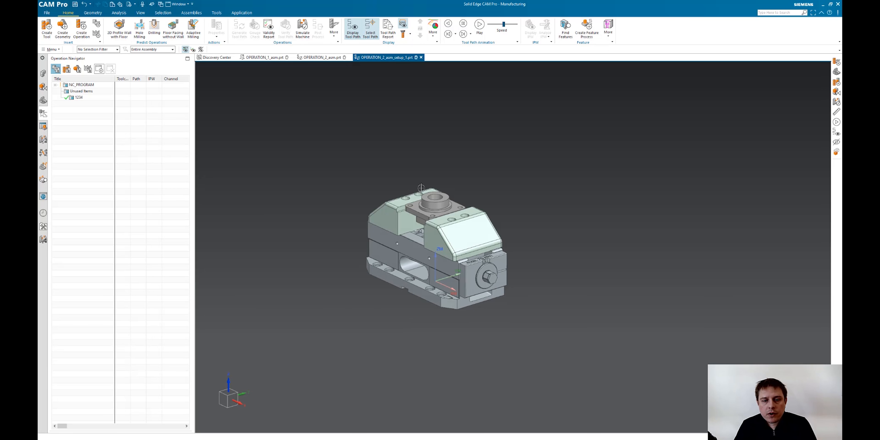
# Step: Edit the WORKPIECE geometry under MCS_MILL and specify the flange clamped in the vise as the part
pyautogui.scroll(2, 419, 191)
pyautogui.moveTo(311, 264); pyautogui.dragTo(308, 277, button='middle')
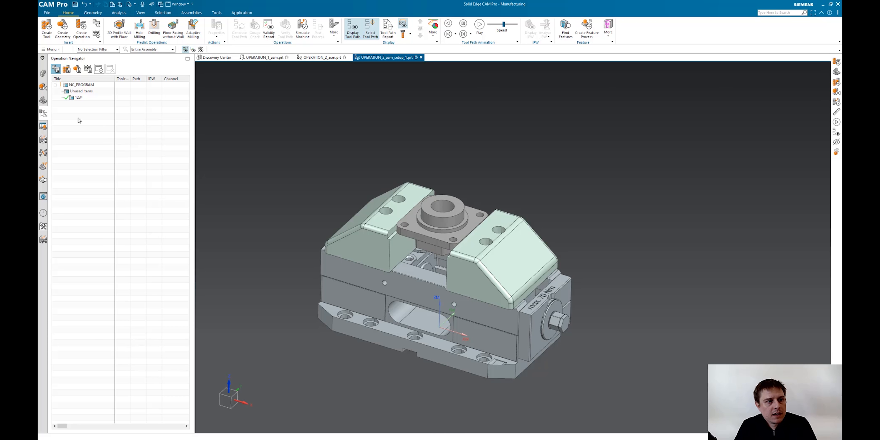
pyautogui.click(82, 73)
pyautogui.click(60, 97)
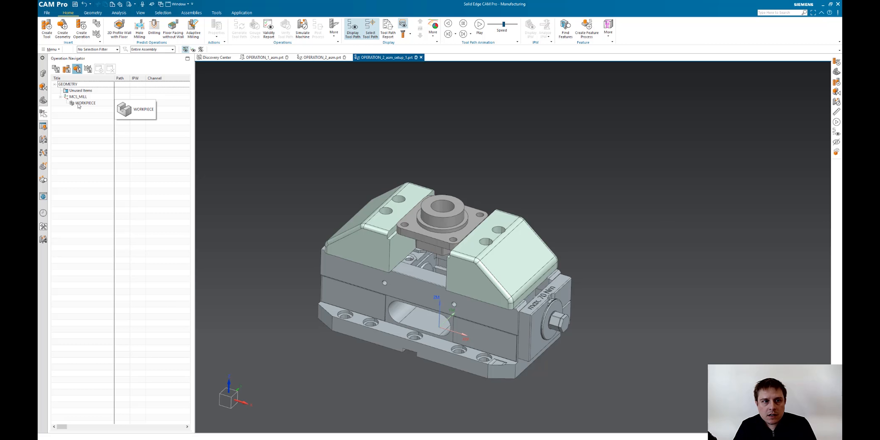
pyautogui.click(84, 104)
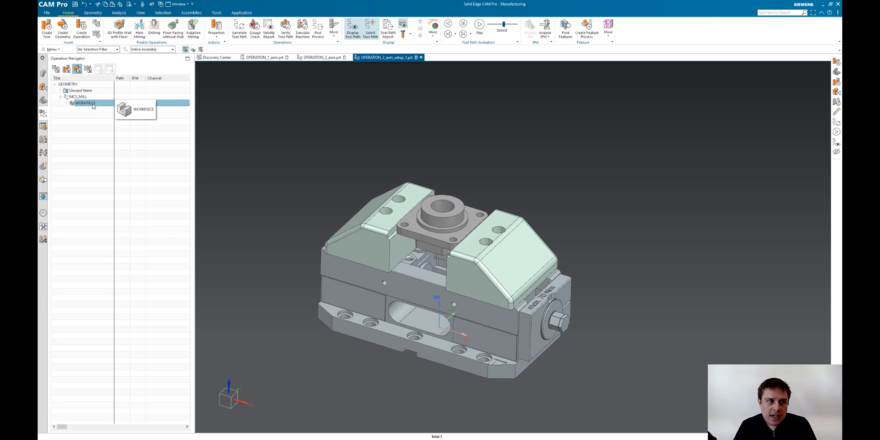
pyautogui.doubleClick(92, 104)
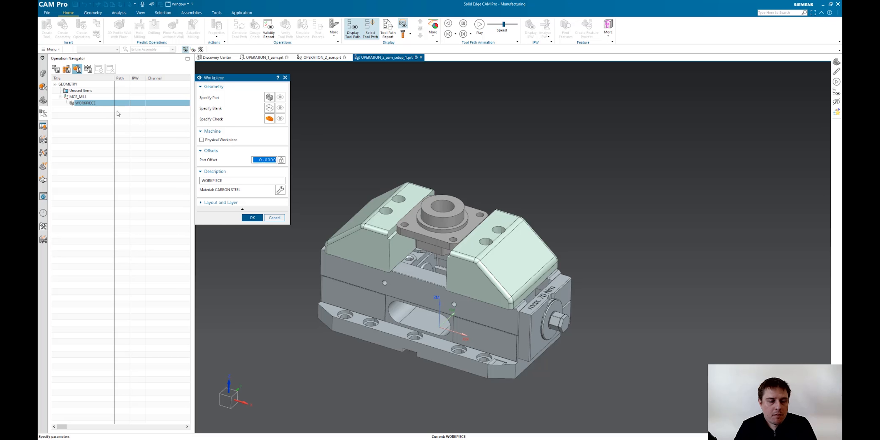
pyautogui.click(270, 98)
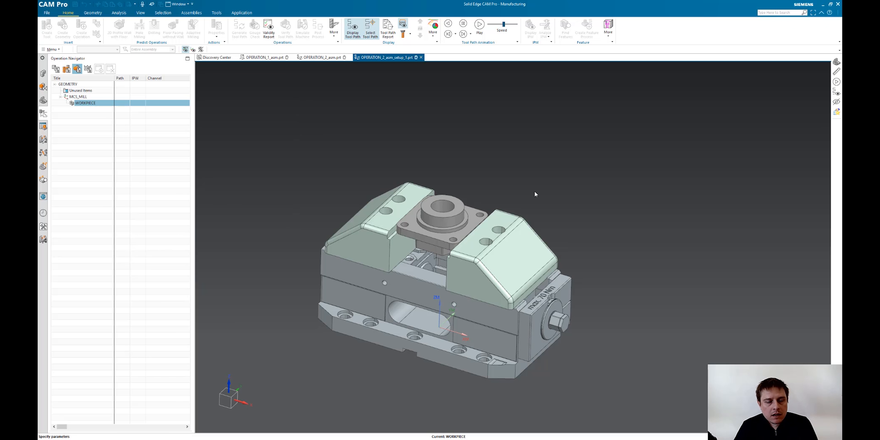
pyautogui.click(253, 198)
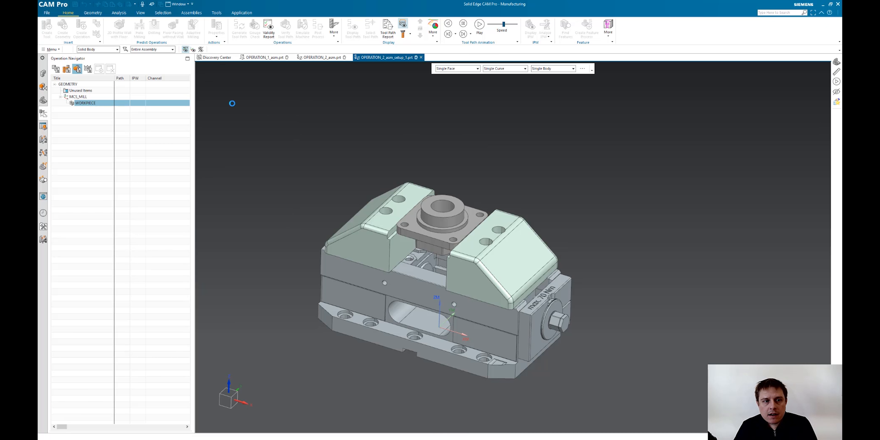
# Step: Define the blank as an in-process workpiece copied from WORKPIECE in OPERATION_1_asm_setup_1
pyautogui.click(270, 108)
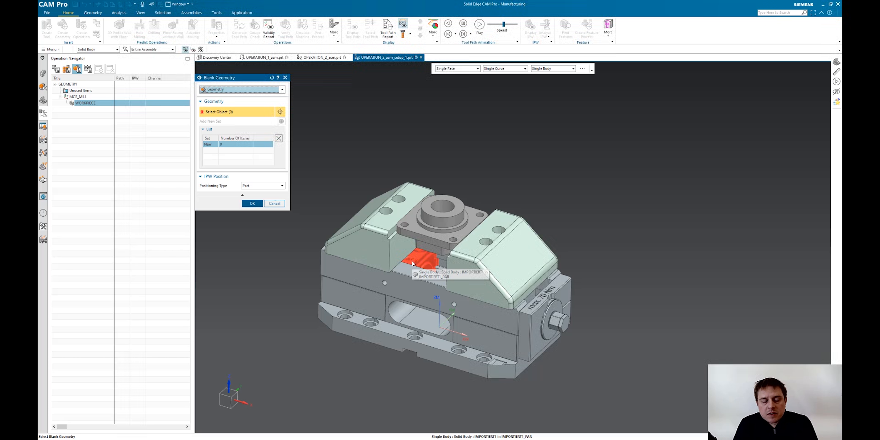
pyautogui.click(273, 90)
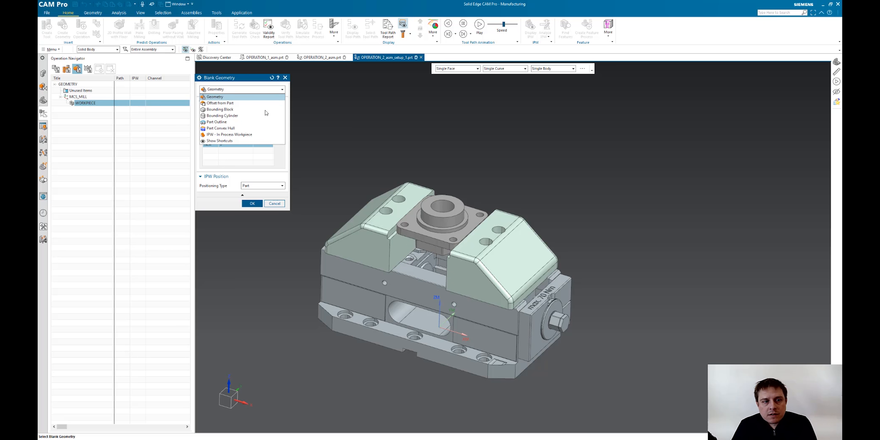
pyautogui.click(253, 136)
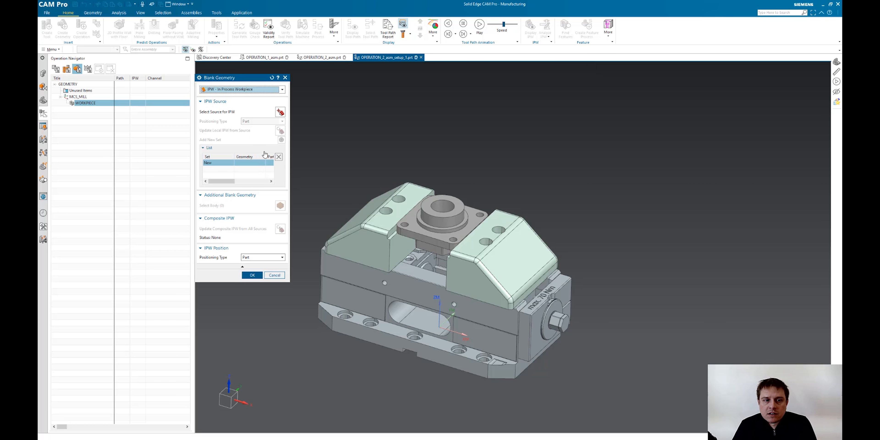
pyautogui.click(280, 112)
pyautogui.click(278, 97)
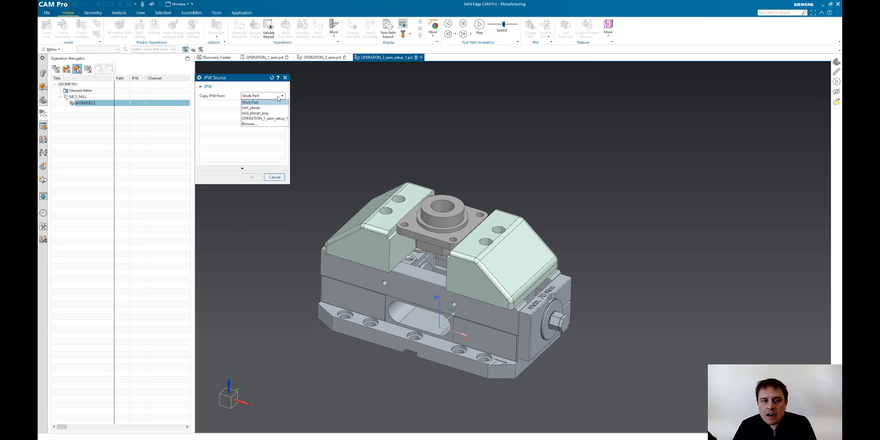
pyautogui.click(283, 119)
pyautogui.click(223, 110)
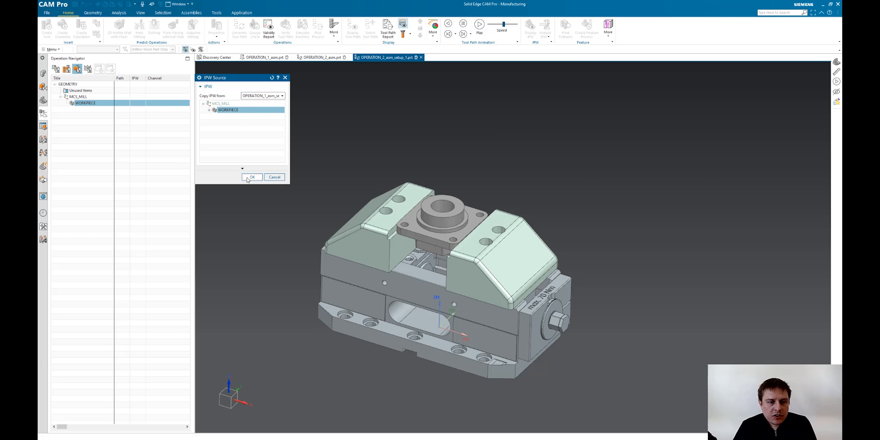
pyautogui.click(252, 177)
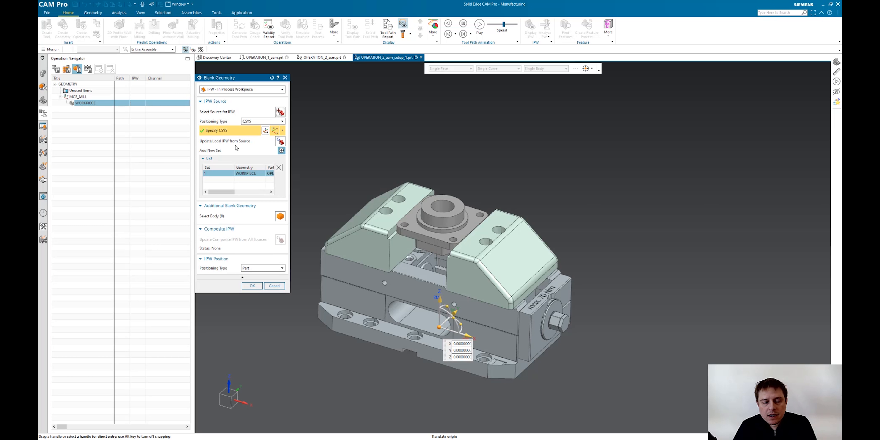
# Step: Position the in-process workpiece by a CSYS centred on the part's underside bore with Z pointing down, and accept the blank and workpiece
pyautogui.moveTo(390, 328); pyautogui.dragTo(418, 256, button='middle')
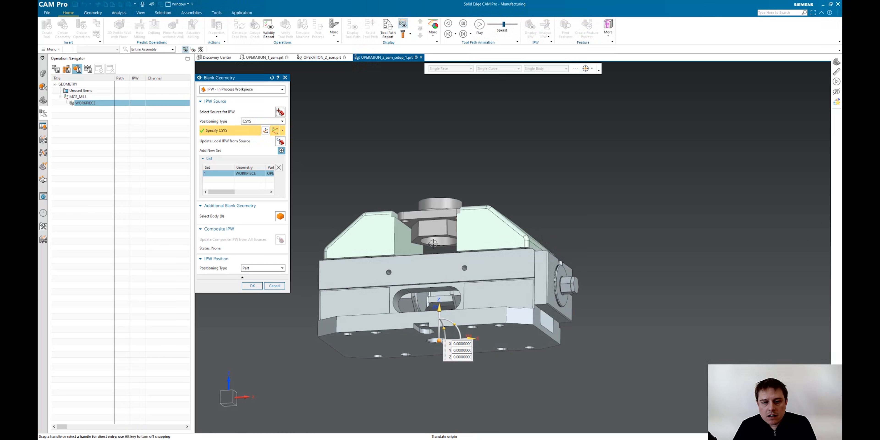
pyautogui.scroll(3, 423, 244)
pyautogui.click(416, 236)
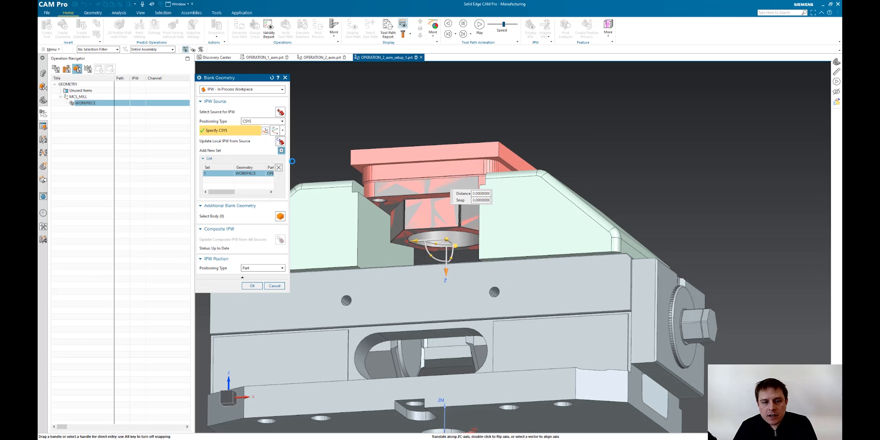
pyautogui.moveTo(390, 276); pyautogui.dragTo(358, 313, button='middle')
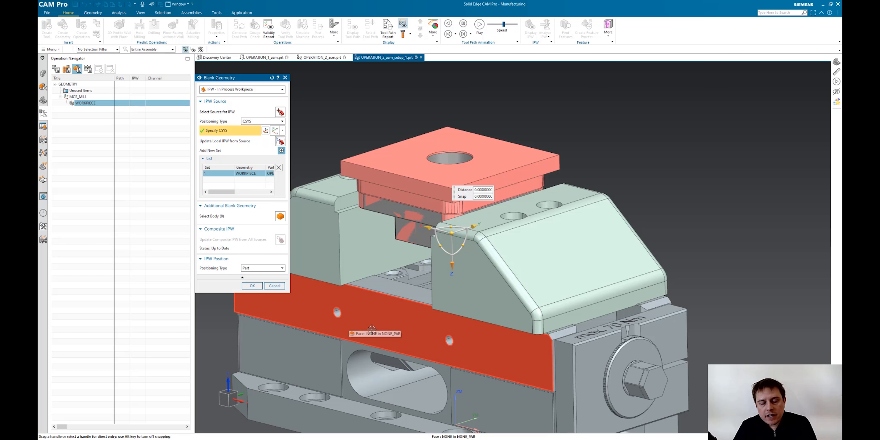
pyautogui.click(252, 286)
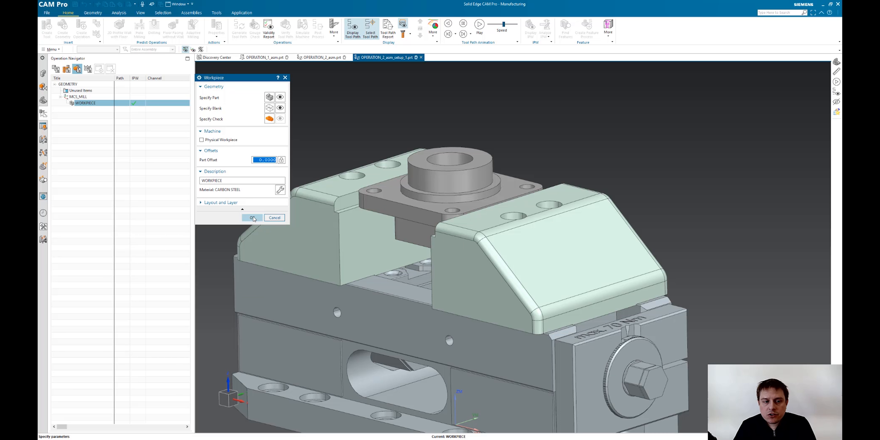
pyautogui.click(252, 218)
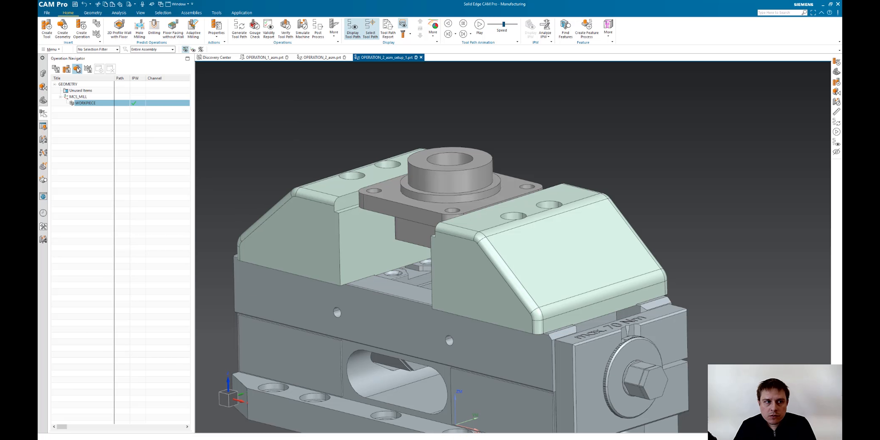
# Step: Switch to OPERATION_1_asm_setup_1.prt and copy all operations of program 1234, from FLOOR_FACING through the planar deburring
pyautogui.click(56, 69)
pyautogui.click(51, 49)
pyautogui.moveTo(58, 141)
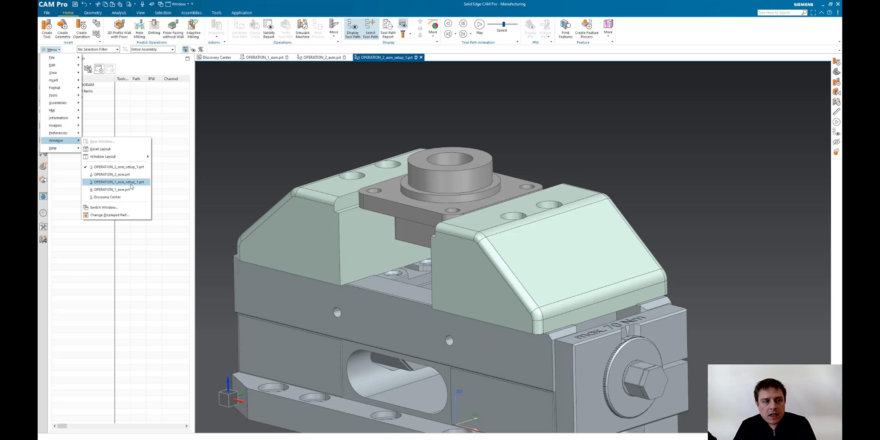
pyautogui.click(132, 185)
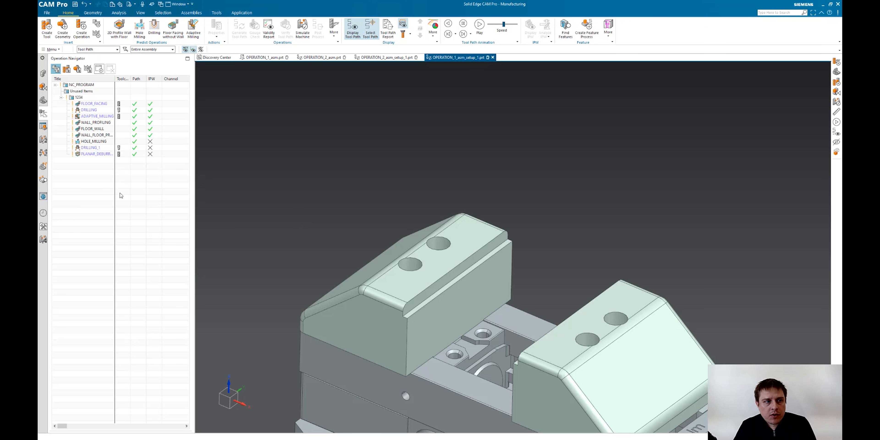
pyautogui.click(94, 104)
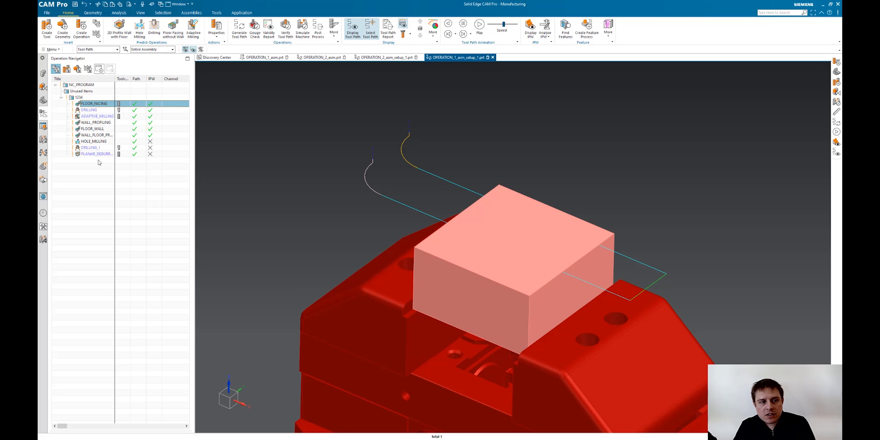
pyautogui.keyDown('shift'); pyautogui.click(99, 154); pyautogui.keyUp('shift')
pyautogui.rightClick(91, 123)
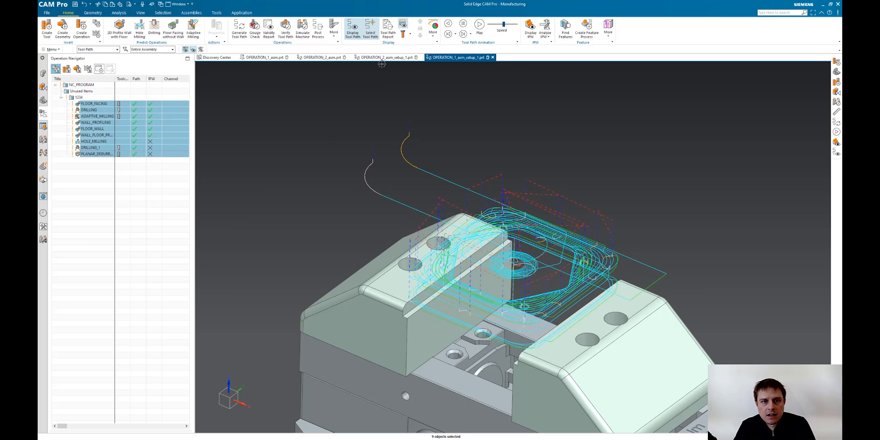
# Step: Paste the copied operations inside program 1234 of OPERATION_2_asm_setup_1.prt
pyautogui.click(384, 57)
pyautogui.rightClick(84, 97)
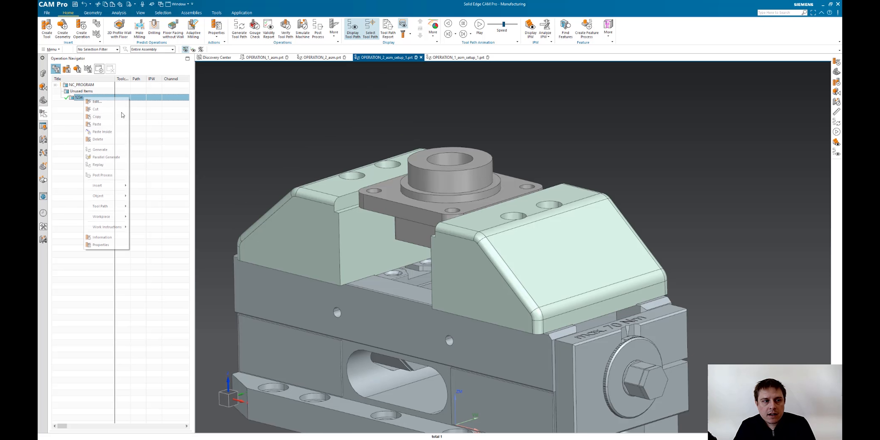
pyautogui.click(103, 132)
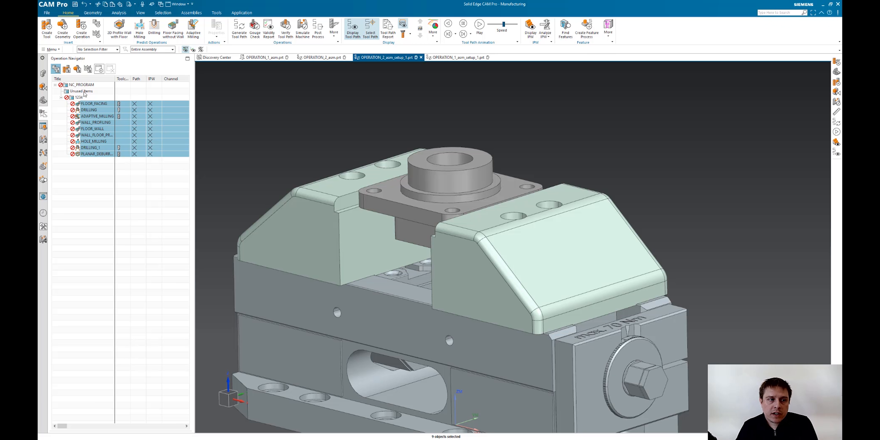
pyautogui.click(99, 162)
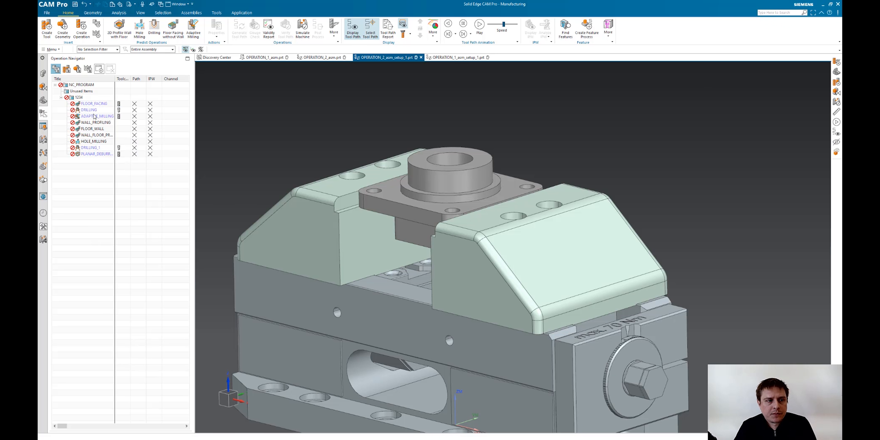
# Step: Set FLOOR_FACING's cut area to the top face of the flange's round boss, generate its path, and move DRILLING to Unused Items
pyautogui.click(94, 104)
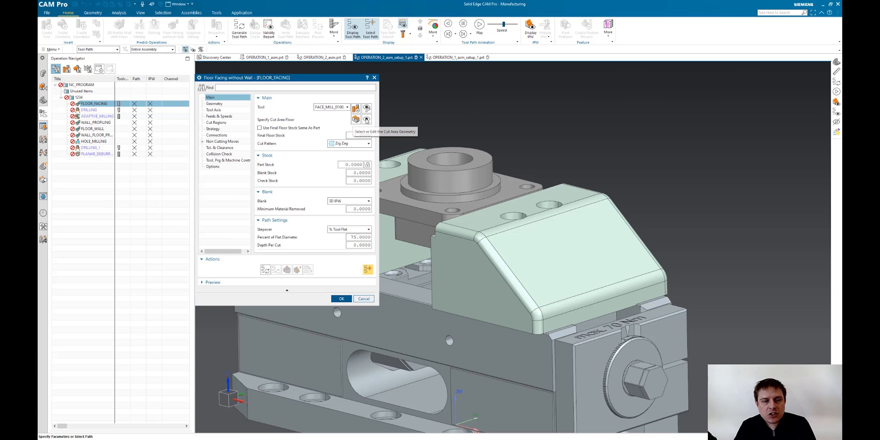
pyautogui.click(367, 120)
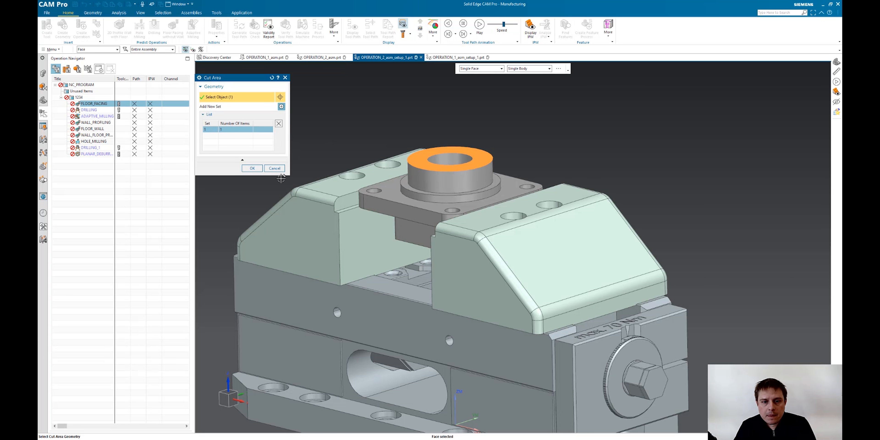
pyautogui.click(252, 168)
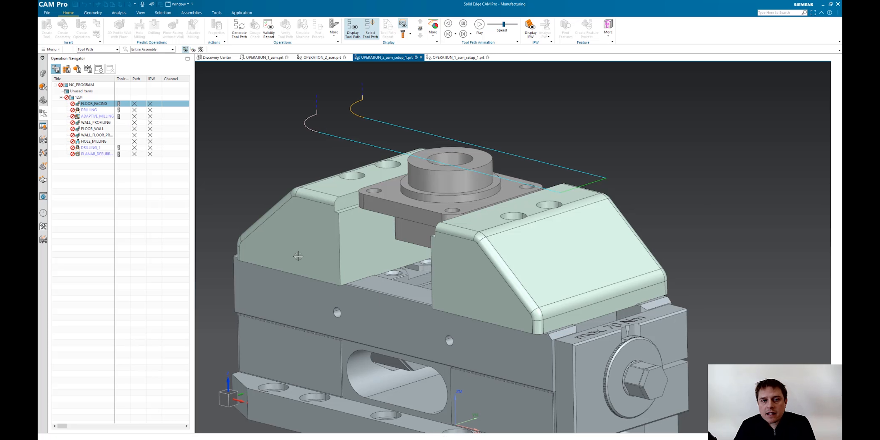
pyautogui.click(91, 111)
pyautogui.moveTo(91, 112); pyautogui.dragTo(101, 92)
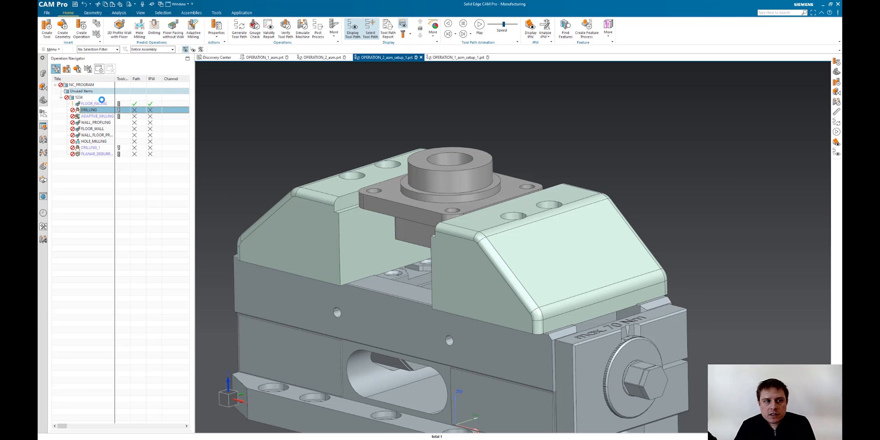
# Step: Set ADAPTIVE_MILLING's cut range to end at the square flange's upper face, 20 deep from the top level, and generate and accept the path
pyautogui.doubleClick(97, 116)
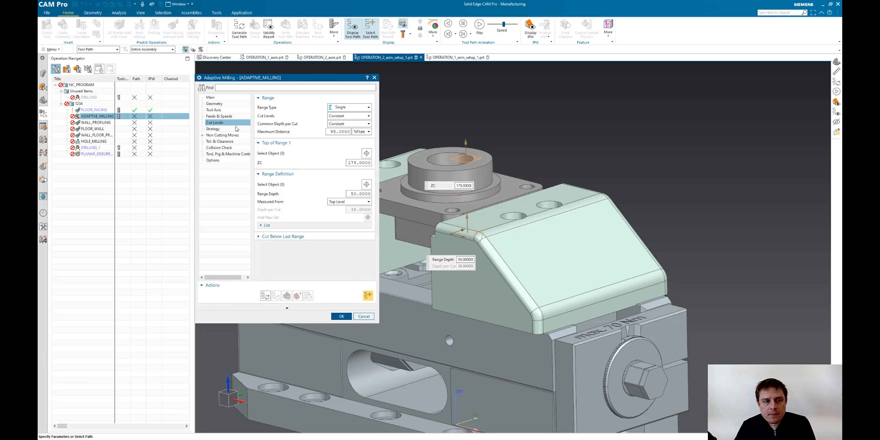
pyautogui.click(293, 185)
pyautogui.click(400, 197)
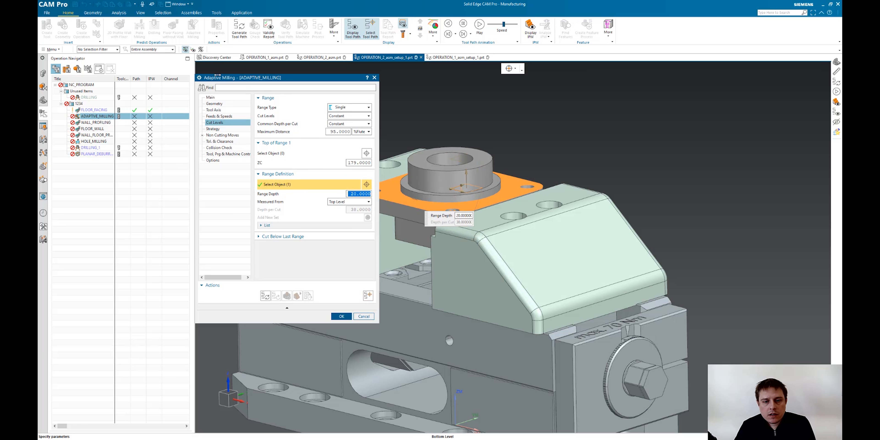
pyautogui.click(266, 295)
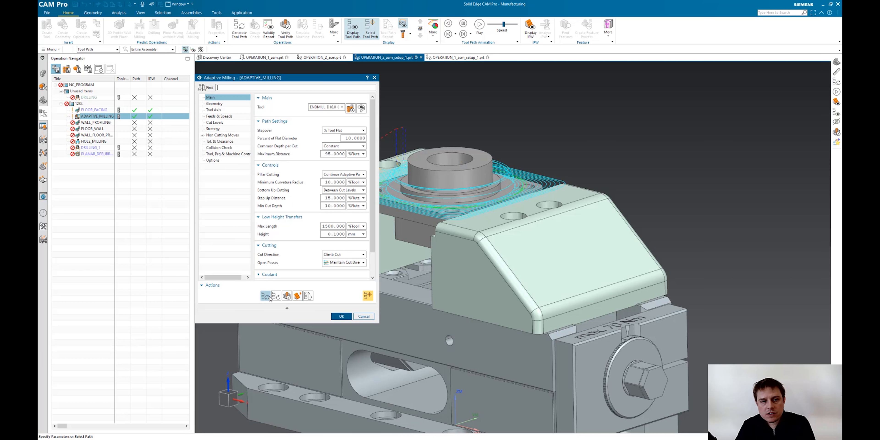
pyautogui.click(342, 316)
# Step: Move WALL_PROFILING from program 1234 to Unused Items
pyautogui.moveTo(341, 316); pyautogui.dragTo(363, 160, button='middle')
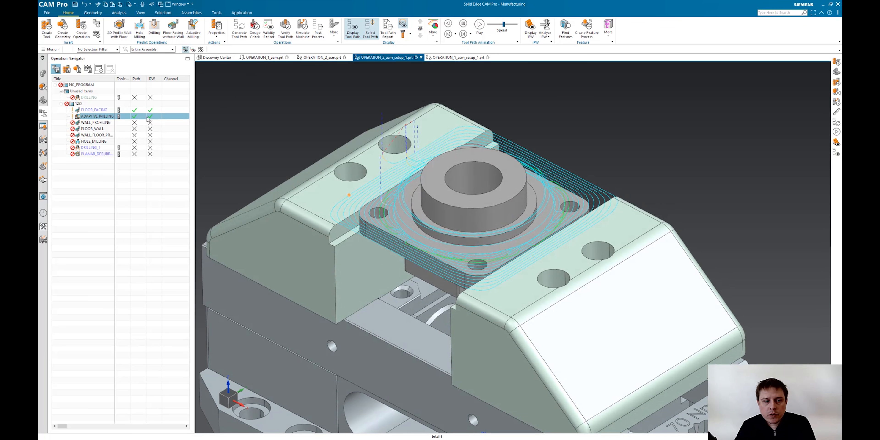
pyautogui.moveTo(91, 123); pyautogui.dragTo(105, 93)
pyautogui.click(106, 130)
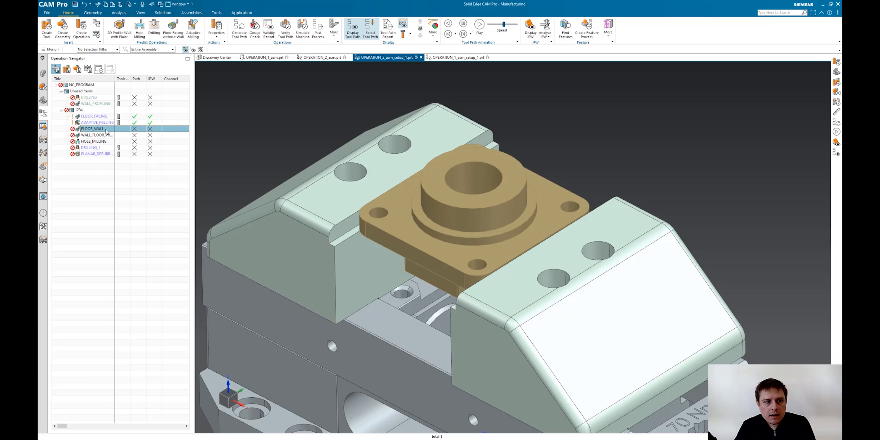
# Step: Set FLOOR_WALL's cut area floor to the square flange's upper face, check its automatic walls, and generate and accept the path
pyautogui.doubleClick(91, 130)
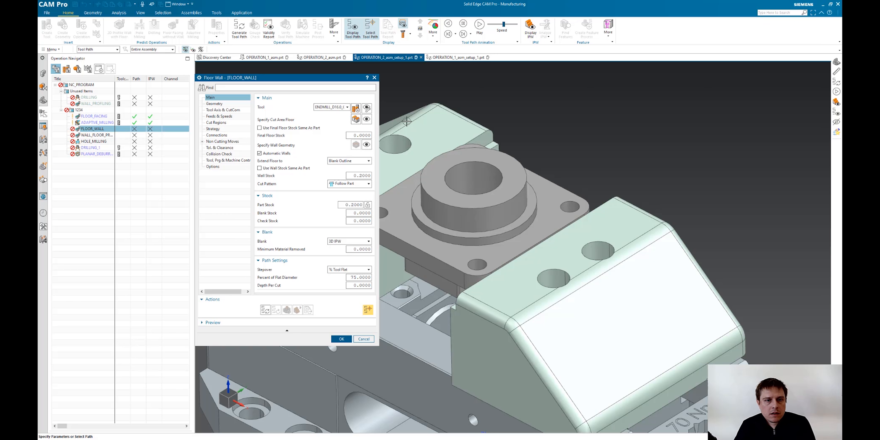
pyautogui.click(356, 119)
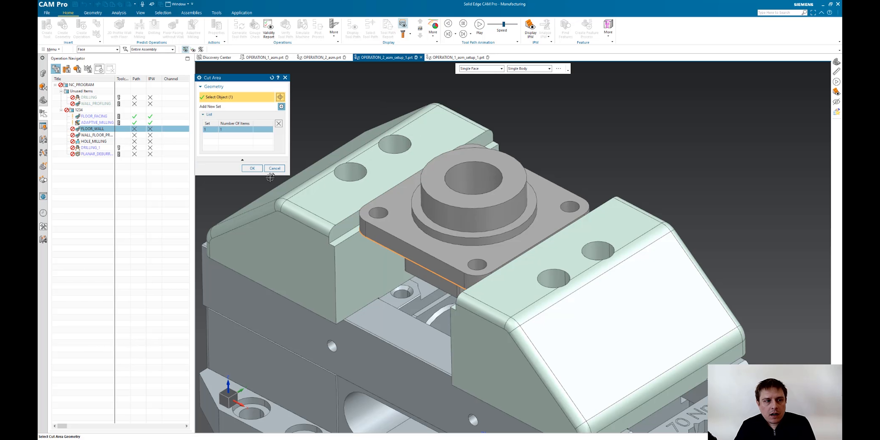
pyautogui.click(387, 219)
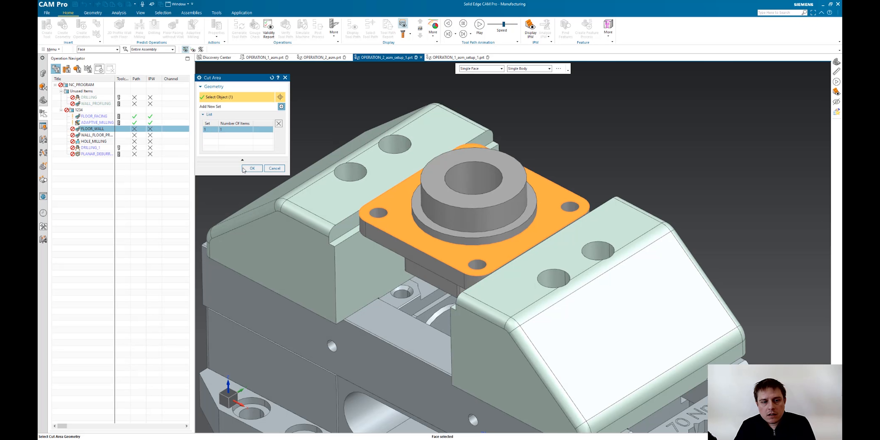
pyautogui.click(252, 169)
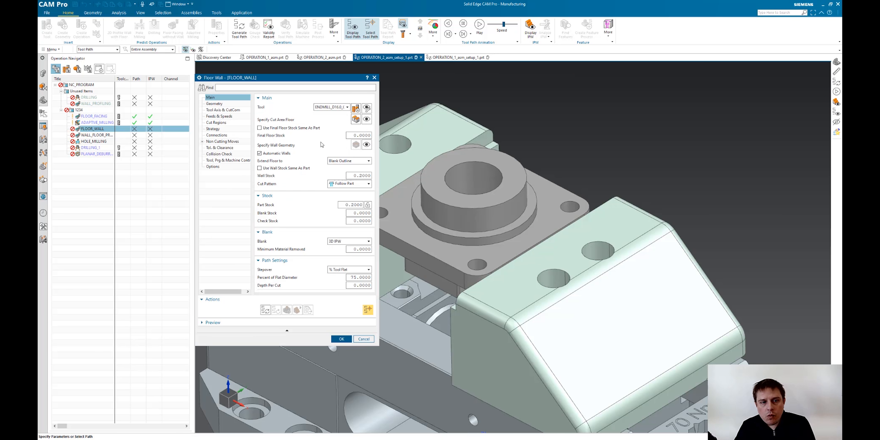
pyautogui.click(366, 145)
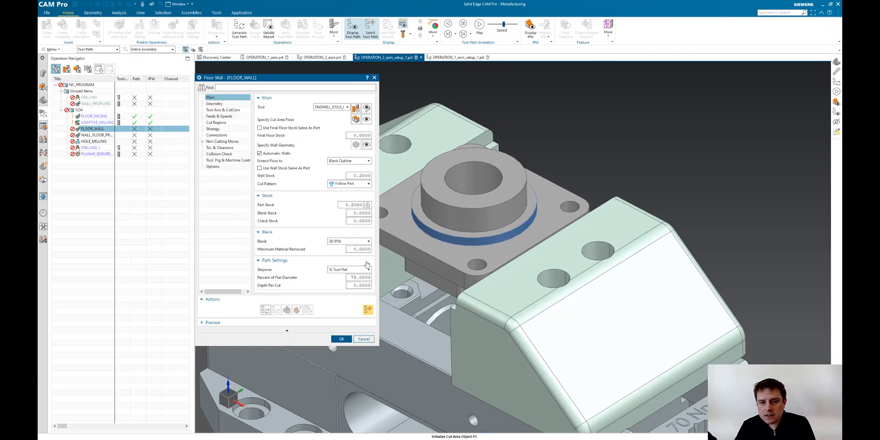
pyautogui.click(266, 311)
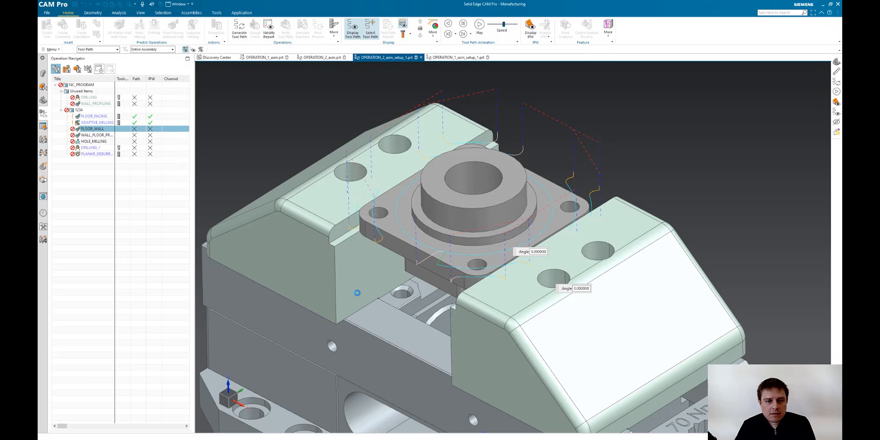
pyautogui.click(341, 339)
# Step: Set WALL_FLOOR_PROFILING's cut area floor to the square flange's upper face and generate and accept its path
pyautogui.click(101, 136)
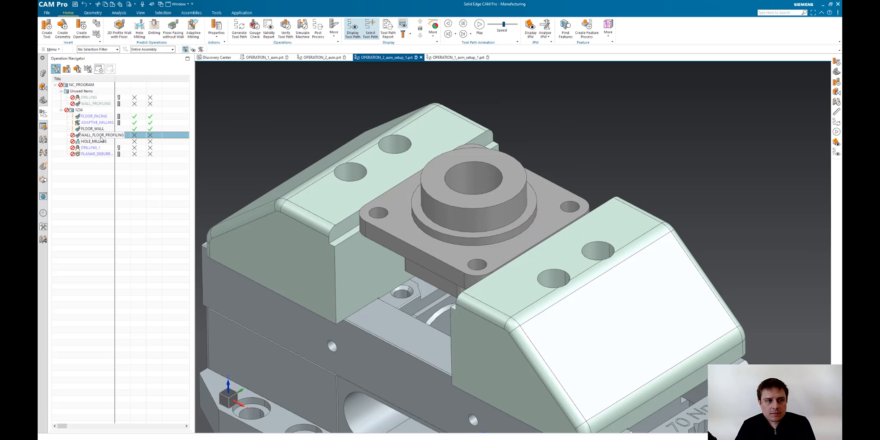
pyautogui.doubleClick(106, 135)
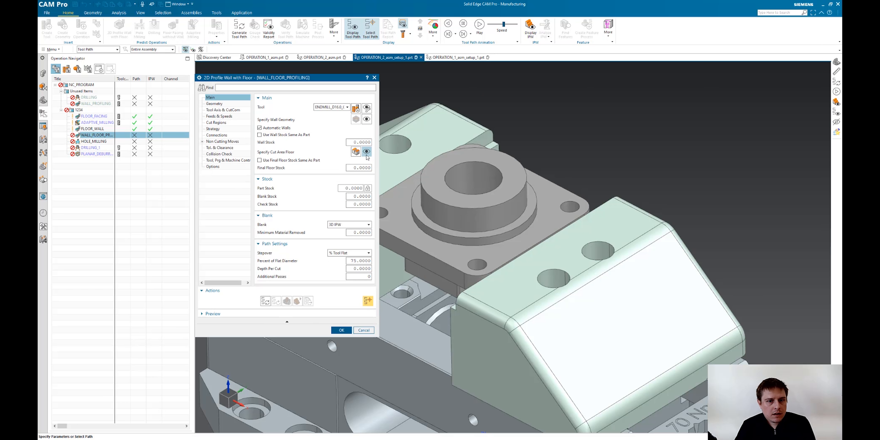
pyautogui.click(356, 152)
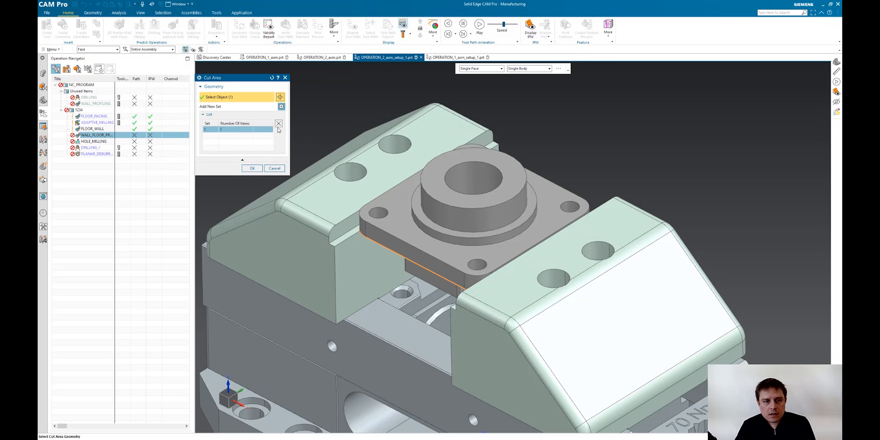
pyautogui.click(406, 221)
pyautogui.click(252, 176)
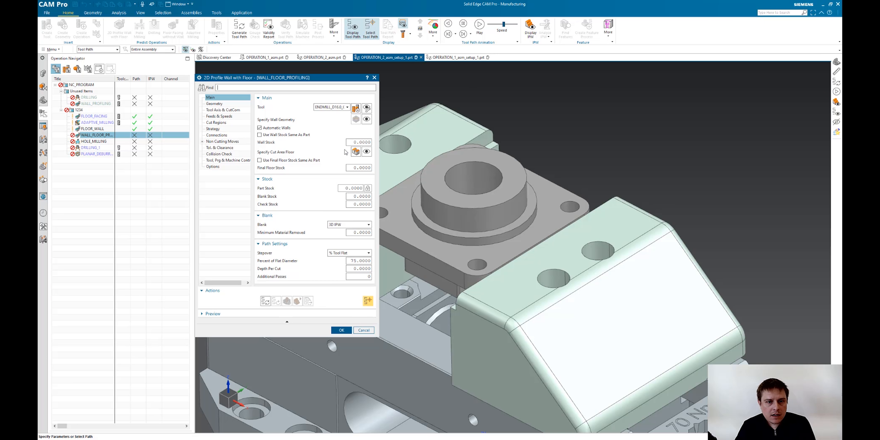
pyautogui.click(269, 300)
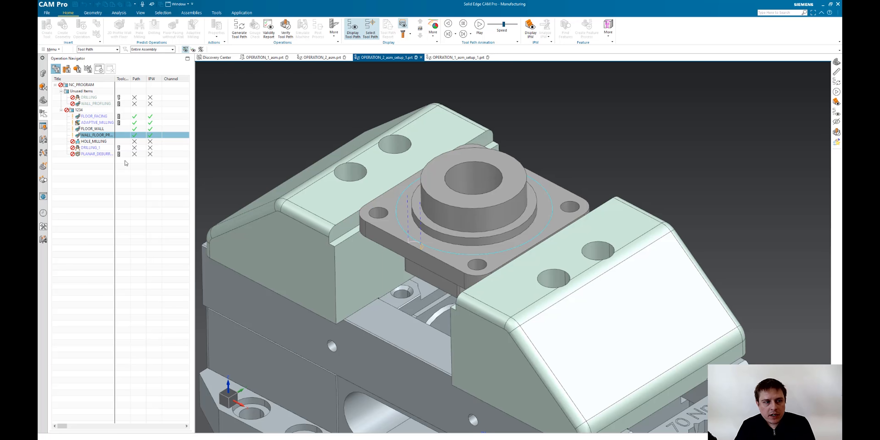
# Step: Move HOLE_MILLING and DRILLING_1 from program 1234 to Unused Items
pyautogui.moveTo(94, 141); pyautogui.dragTo(96, 104)
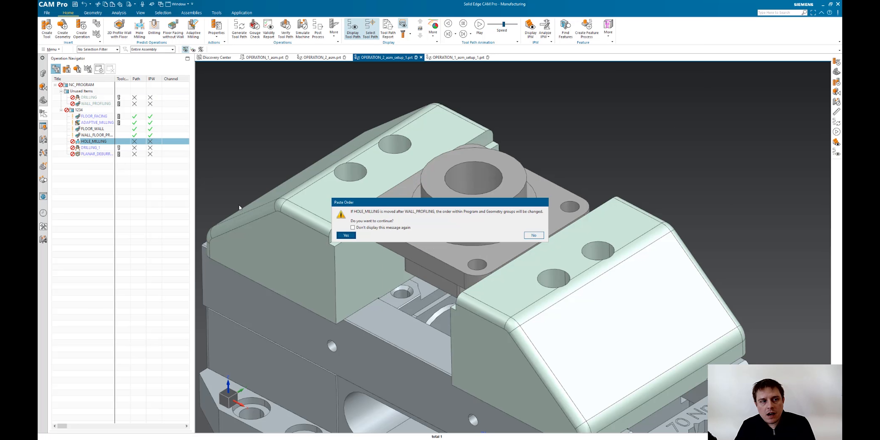
pyautogui.click(346, 235)
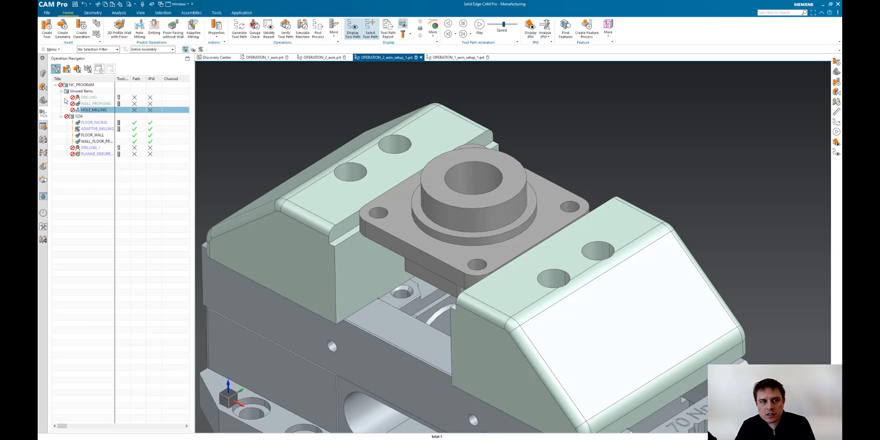
pyautogui.moveTo(86, 148); pyautogui.dragTo(97, 94)
pyautogui.press('Return')
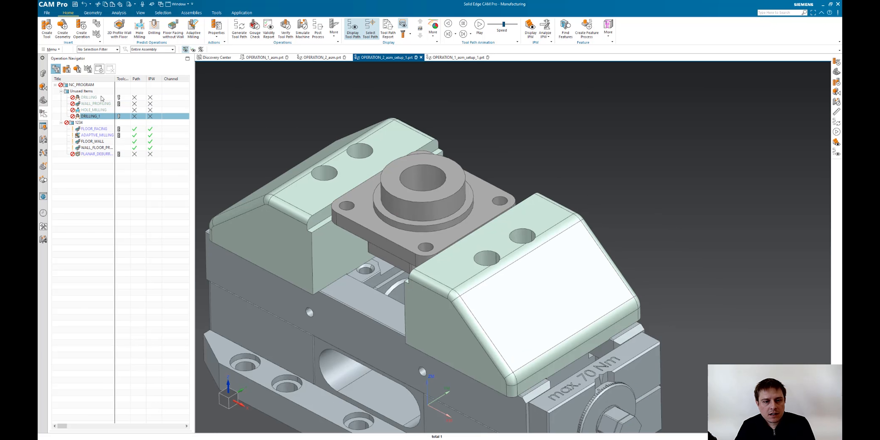
# Step: Duplicate WALL_FLOOR_PROFILING directly after the original in program 1234
pyautogui.click(91, 149)
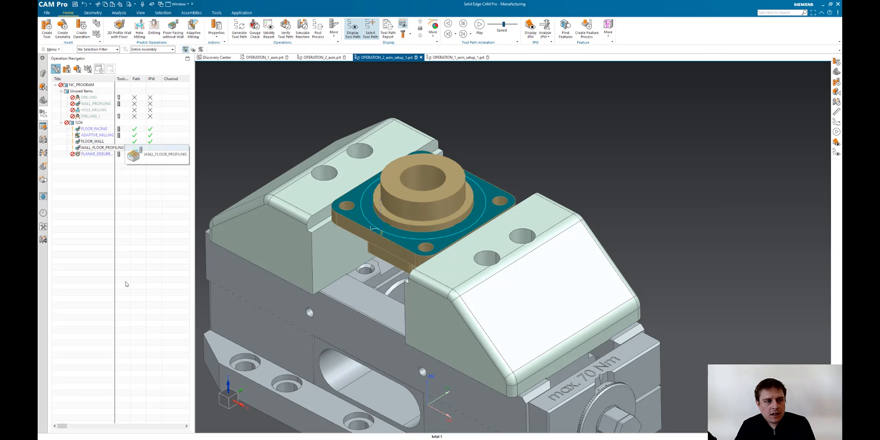
pyautogui.rightClick(95, 148)
pyautogui.click(94, 166)
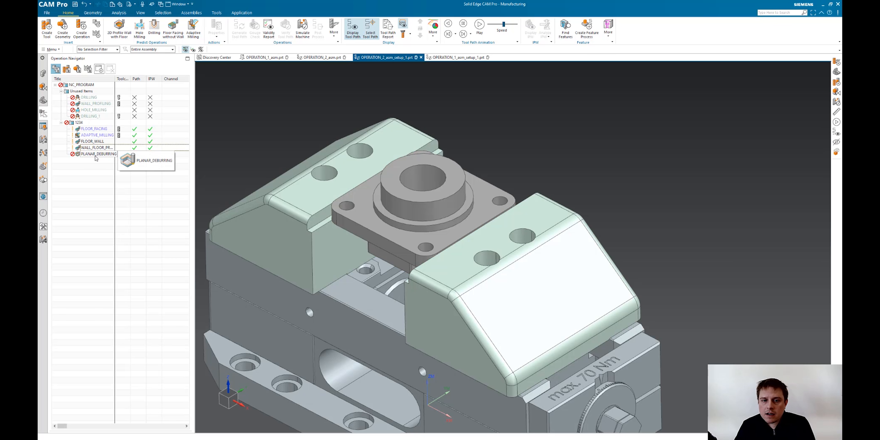
pyautogui.click(95, 148)
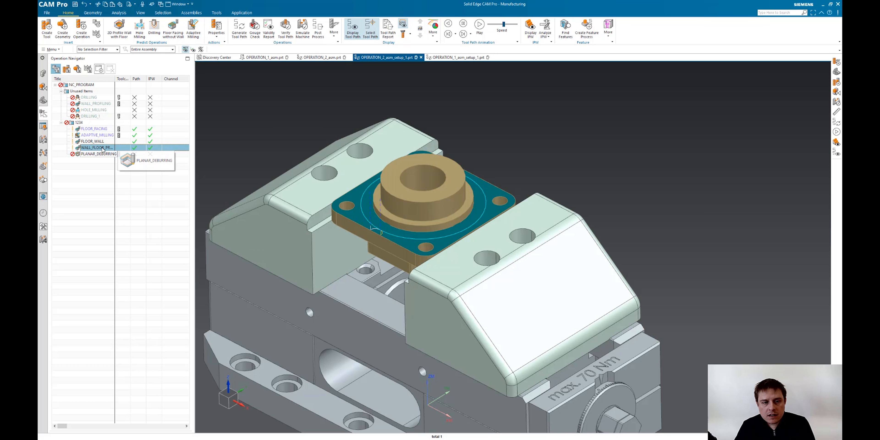
pyautogui.rightClick(91, 147)
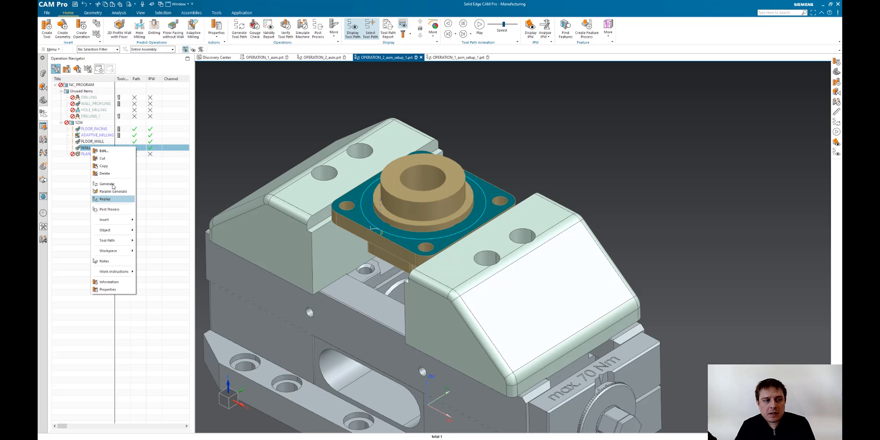
pyautogui.click(103, 165)
pyautogui.rightClick(92, 149)
pyautogui.click(114, 174)
# Step: Replace the cut area floor of WALL_FLOOR_PROFILING_COPY with the ring-shaped step face around the boss and generate and accept the path
pyautogui.click(94, 153)
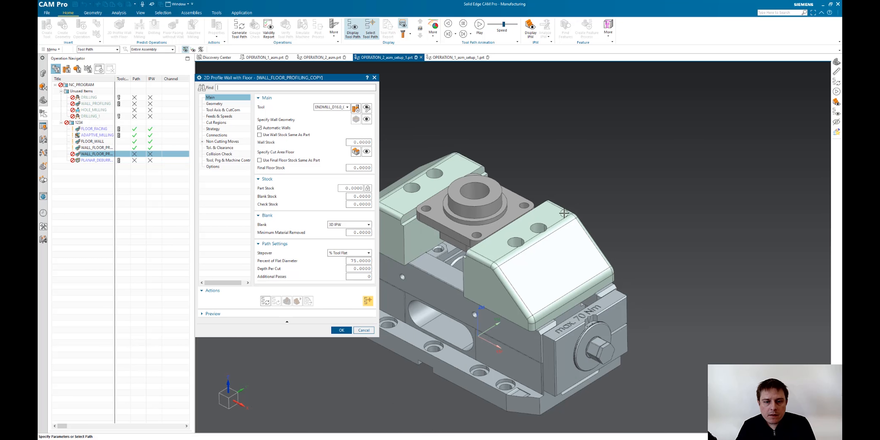
pyautogui.click(355, 152)
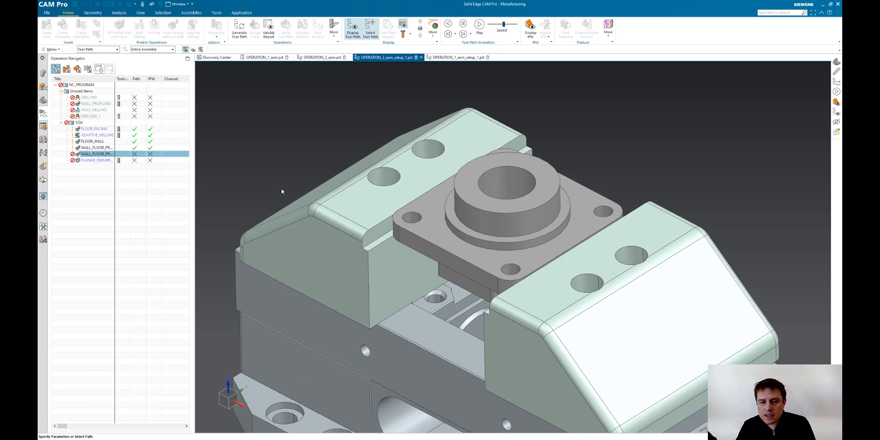
pyautogui.click(279, 124)
pyautogui.click(456, 222)
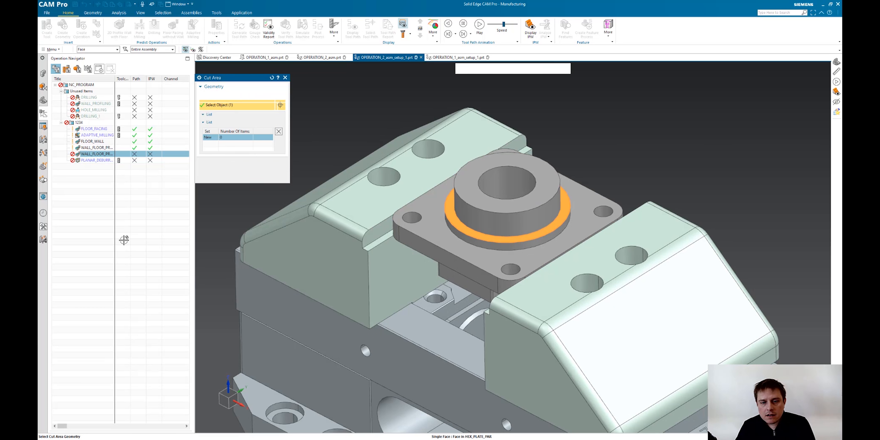
pyautogui.click(252, 168)
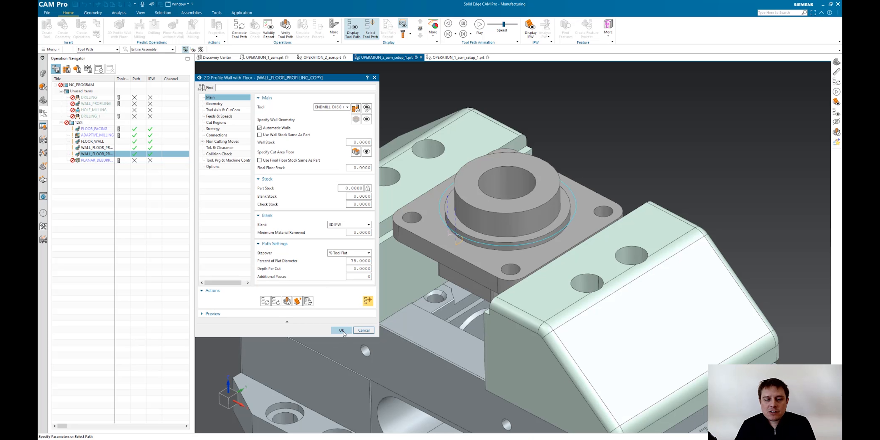
pyautogui.click(342, 330)
# Step: Generate and accept the PLANAR_DEBURRING path with its existing chamfer settings
pyautogui.click(99, 160)
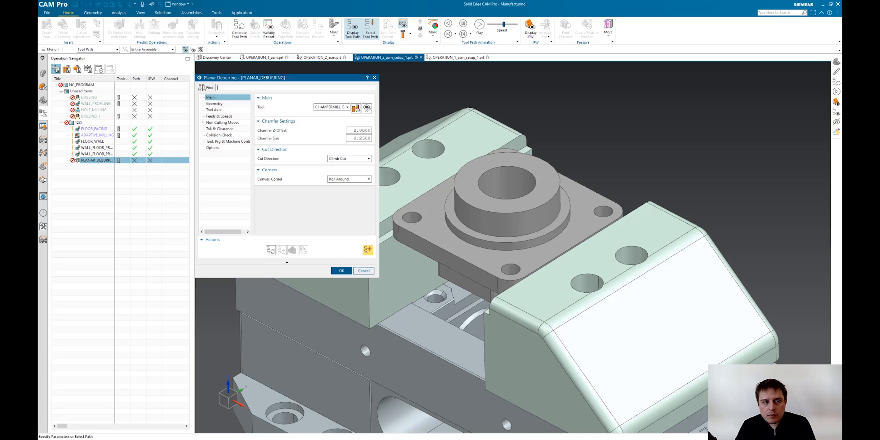
pyautogui.click(271, 250)
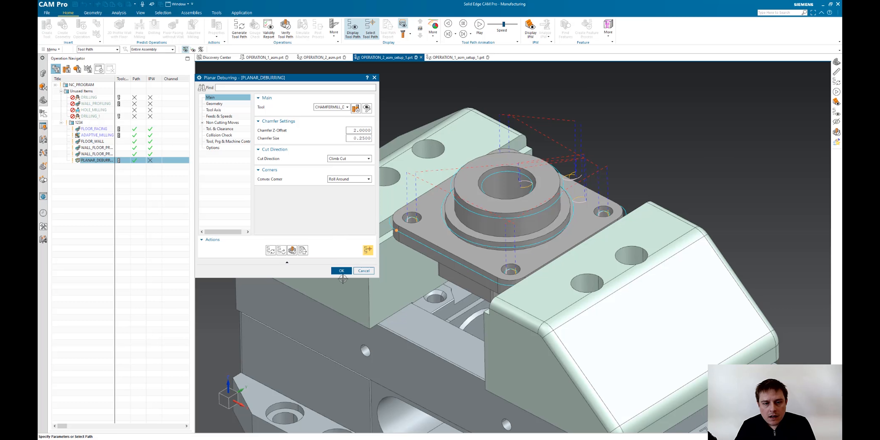
pyautogui.click(339, 272)
# Step: Define the two vise jaws as check geometry of the WORKPIECE under MCS_MILL
pyautogui.moveTo(299, 320); pyautogui.dragTo(316, 286, button='middle')
pyautogui.moveTo(387, 228); pyautogui.dragTo(499, 274)
pyautogui.moveTo(350, 352); pyautogui.dragTo(617, 217, button='middle')
pyautogui.click(156, 240)
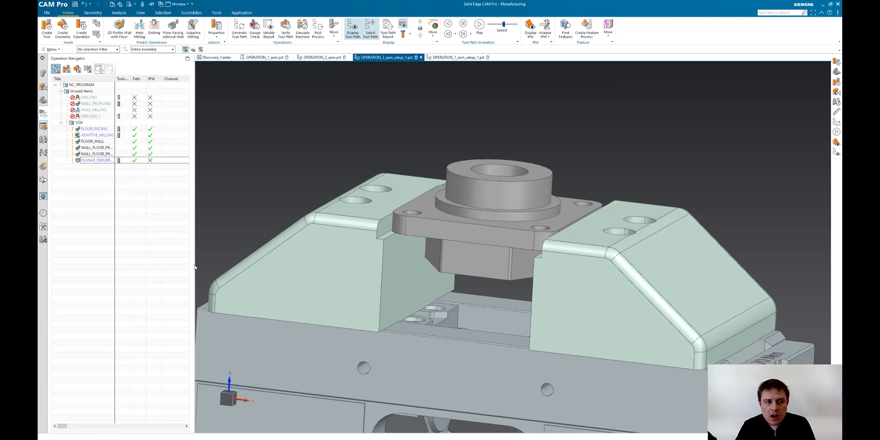
pyautogui.click(77, 68)
pyautogui.doubleClick(78, 105)
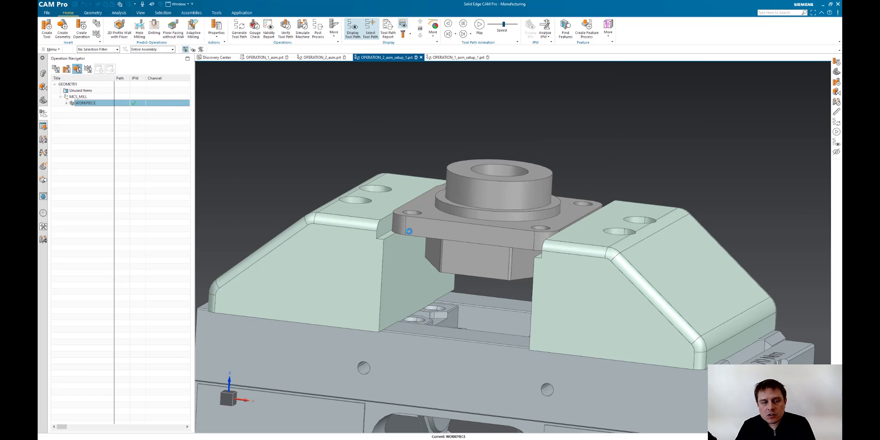
pyautogui.click(347, 254)
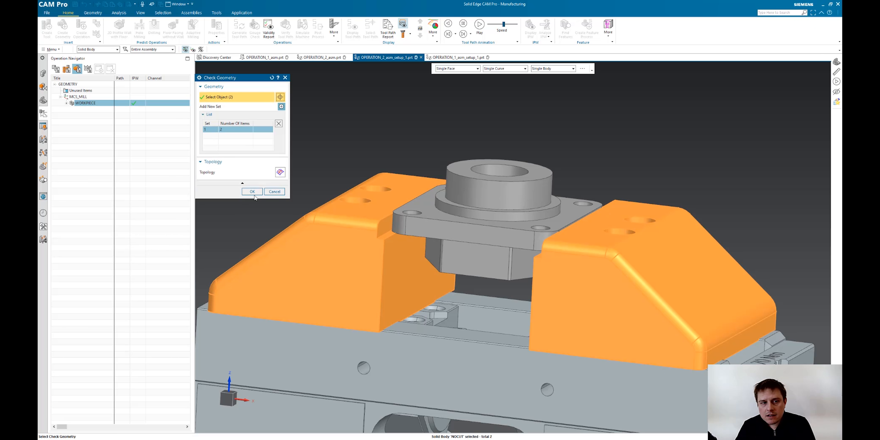
pyautogui.click(252, 192)
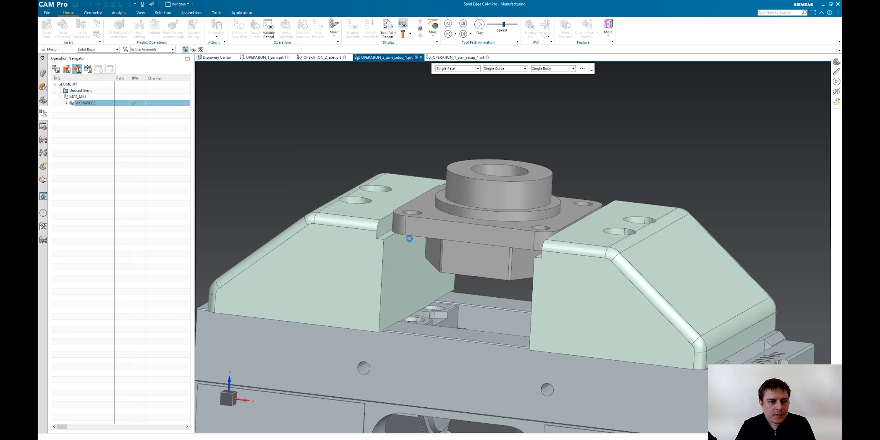
pyautogui.press('Return')
# Step: Regenerate all operations of program 1234, accept the paths, and display the PLANAR_DEBURRING path on the flange
pyautogui.click(55, 69)
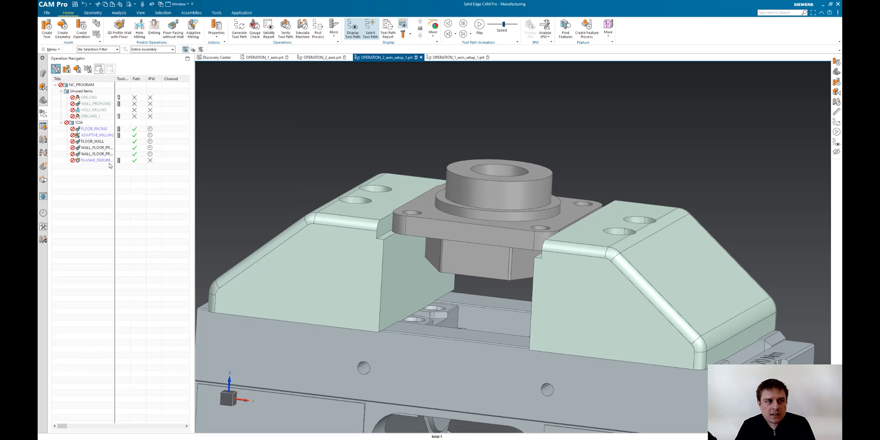
pyautogui.rightClick(80, 122)
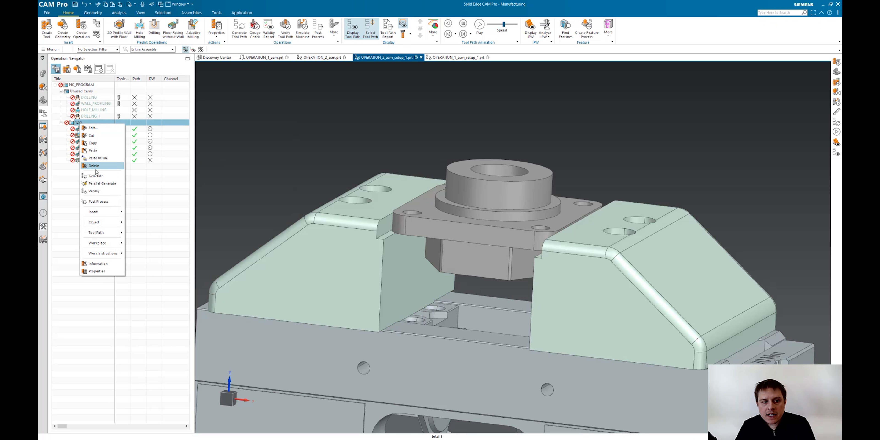
pyautogui.click(96, 176)
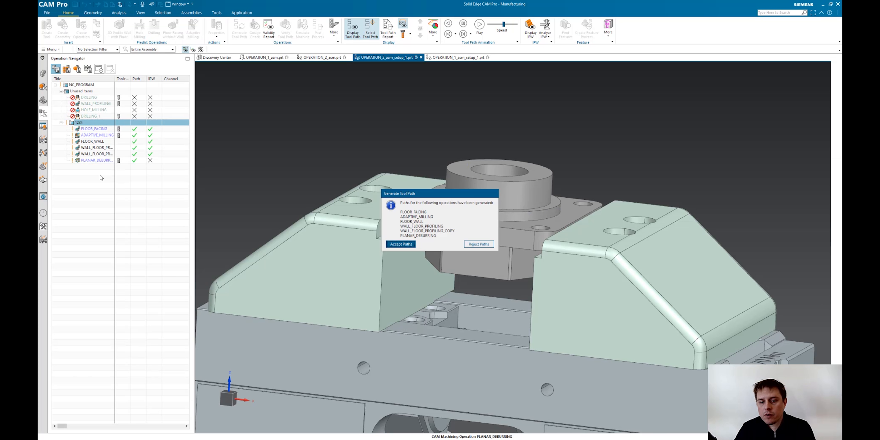
pyautogui.click(401, 244)
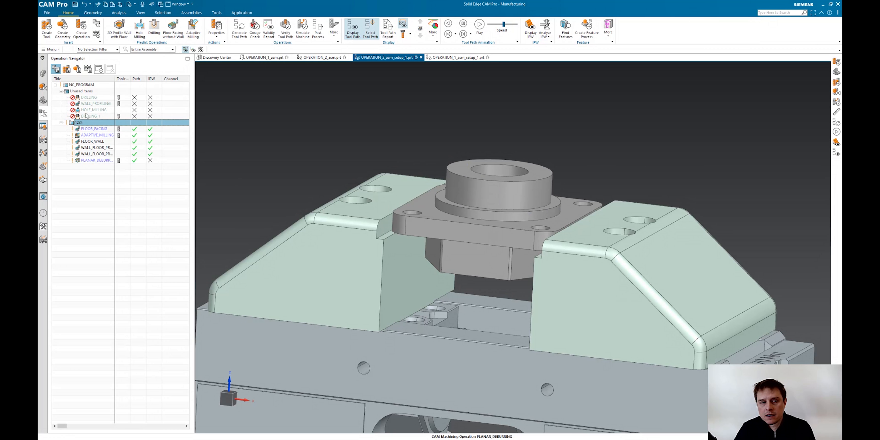
pyautogui.click(99, 160)
pyautogui.moveTo(345, 246); pyautogui.dragTo(364, 254, button='middle')
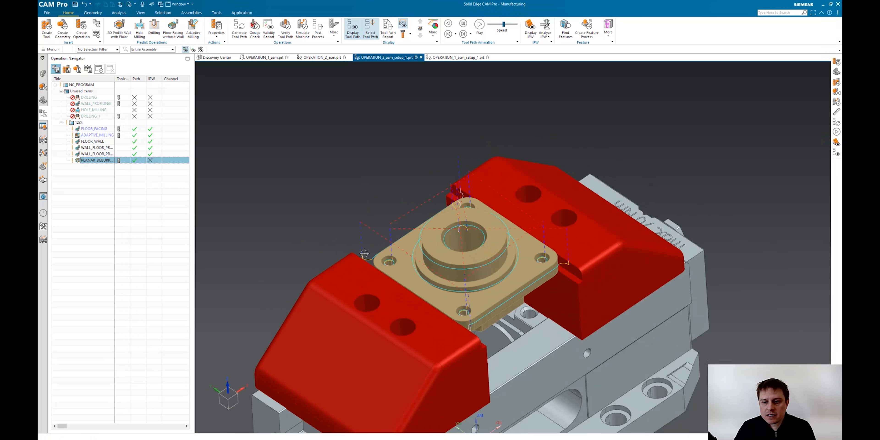
# Step: Adjust the animation speed, play the PLANAR_DEBURRING tool path, and examine the chamfer mill's clearance to both vise jaws
pyautogui.scroll(5, 574, 263)
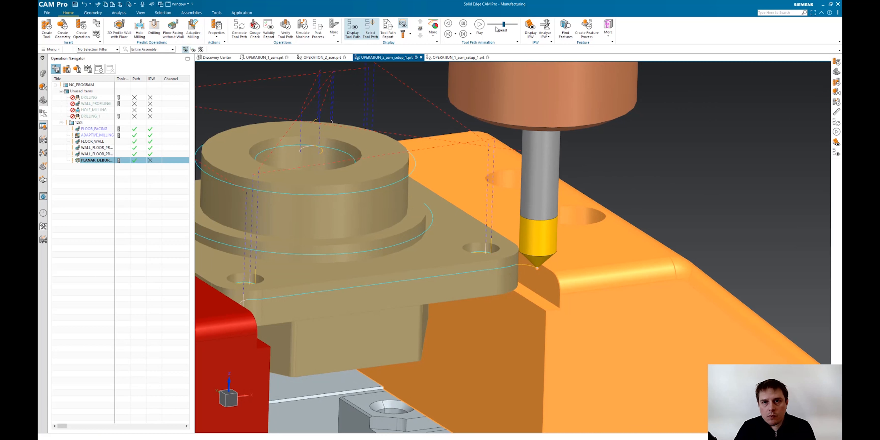
pyautogui.moveTo(494, 24); pyautogui.dragTo(490, 24)
pyautogui.moveTo(501, 173); pyautogui.dragTo(456, 110, button='middle')
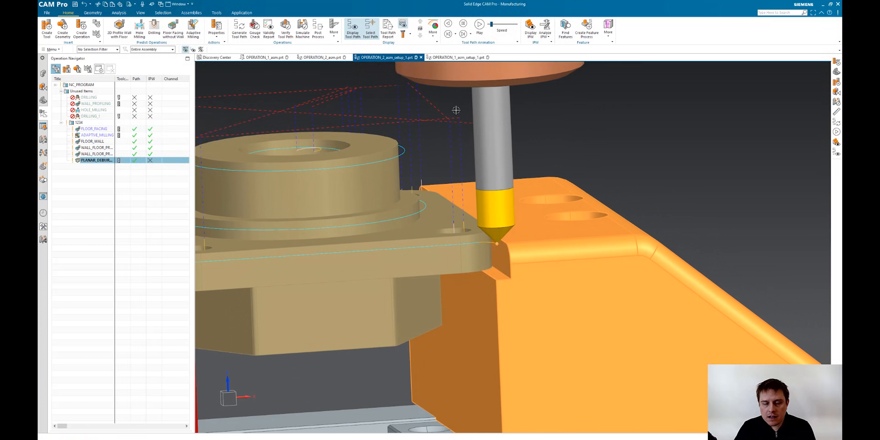
pyautogui.click(482, 32)
pyautogui.scroll(-5, 604, 168)
pyautogui.scroll(2, 475, 189)
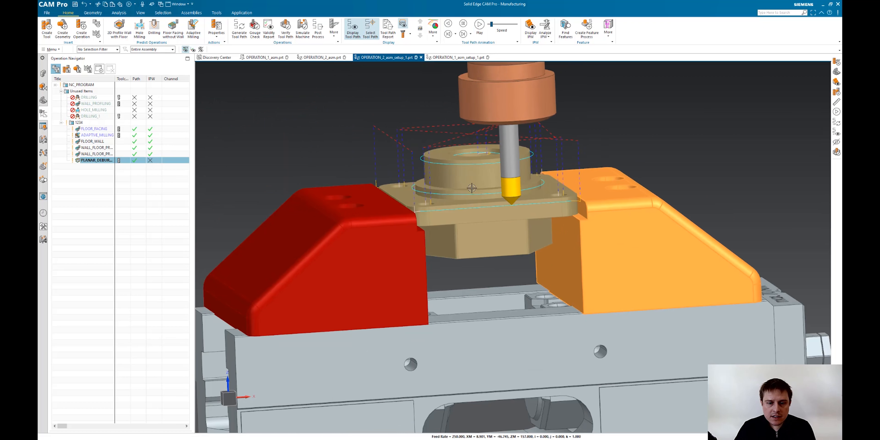
pyautogui.moveTo(471, 188); pyautogui.dragTo(445, 222, button='middle')
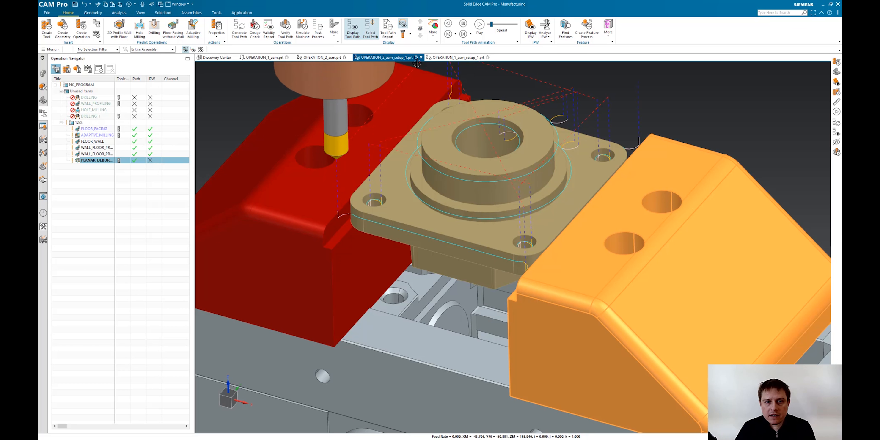
pyautogui.click(182, 160)
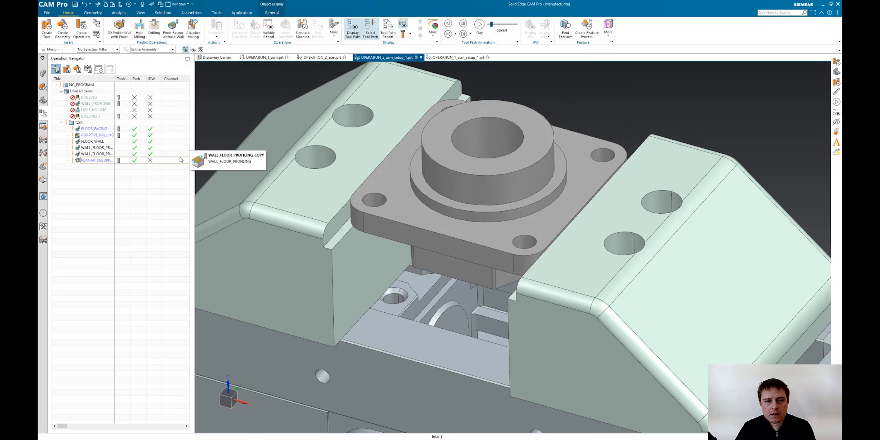
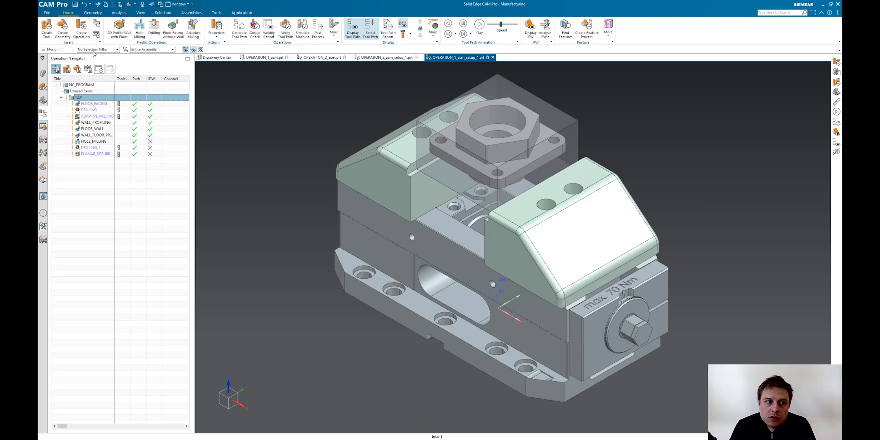
# Step: Create a documentation operation under program 1234 in OPERATION_1_asm_setup_1 using the Tool List by Name format, and dismiss its preview
pyautogui.click(81, 29)
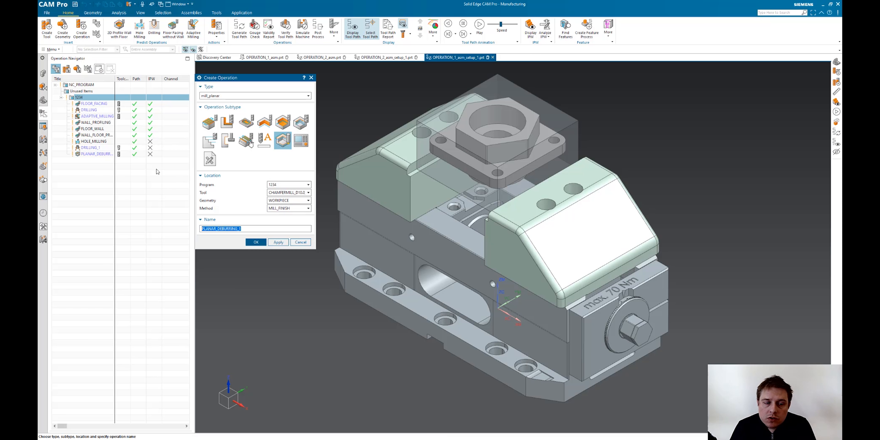
pyautogui.click(209, 166)
pyautogui.click(258, 243)
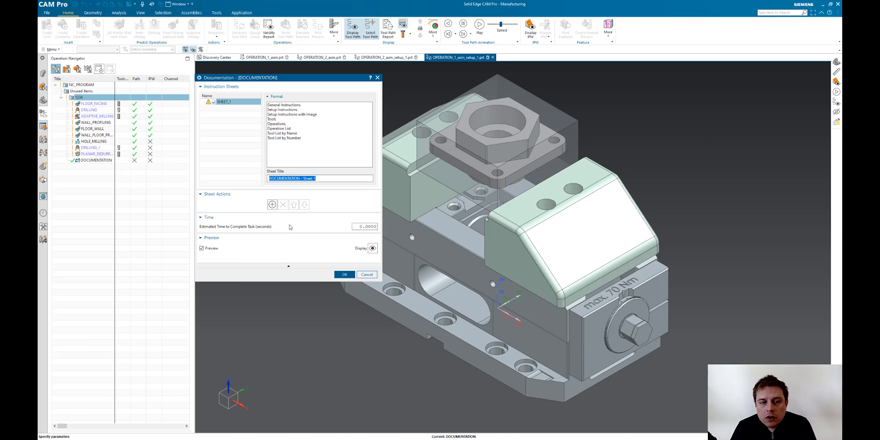
pyautogui.click(289, 134)
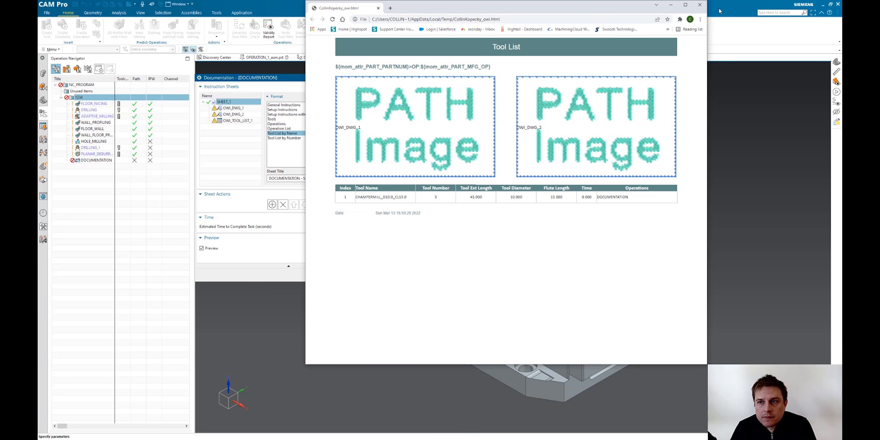
pyautogui.click(700, 5)
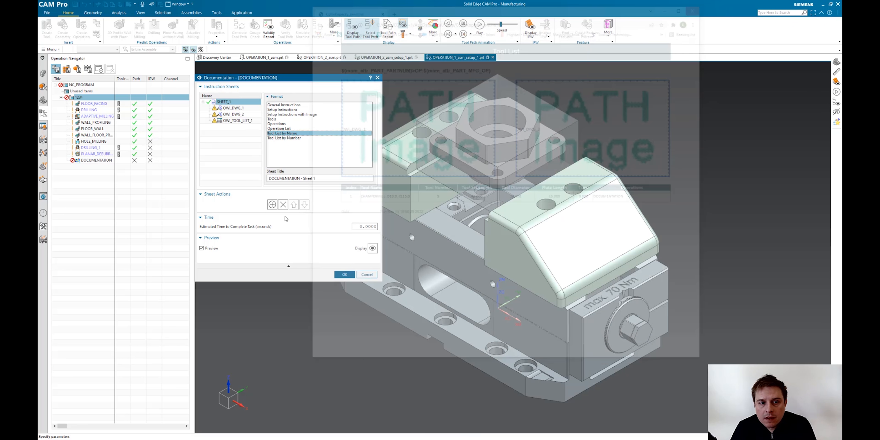
# Step: Turn off the automatic preview and assign drawing Sheet 1 to OWI_DWG_1 and Sheet 2 to OWI_DWG_2
pyautogui.click(202, 248)
pyautogui.click(232, 108)
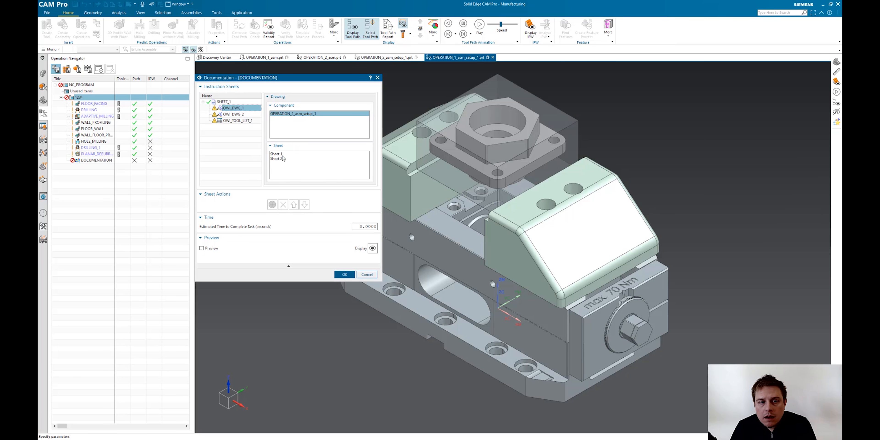
pyautogui.click(277, 153)
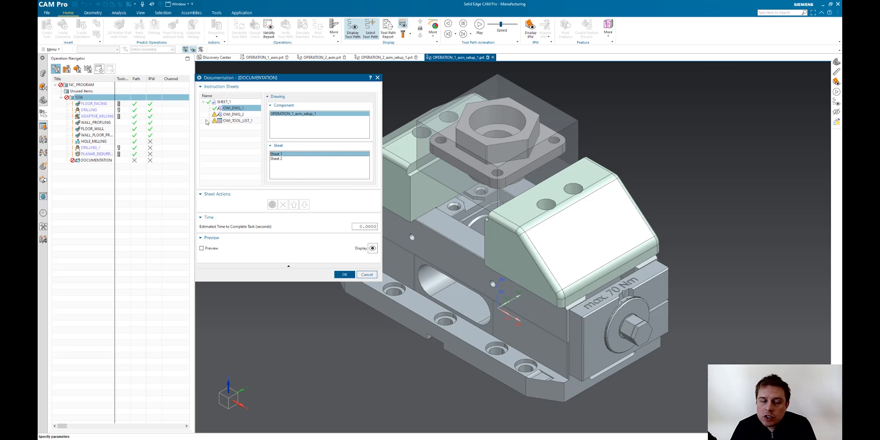
pyautogui.click(231, 114)
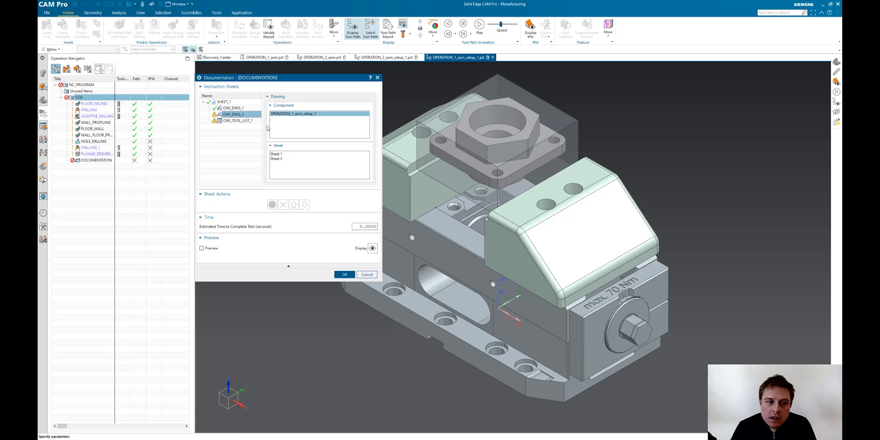
pyautogui.click(279, 159)
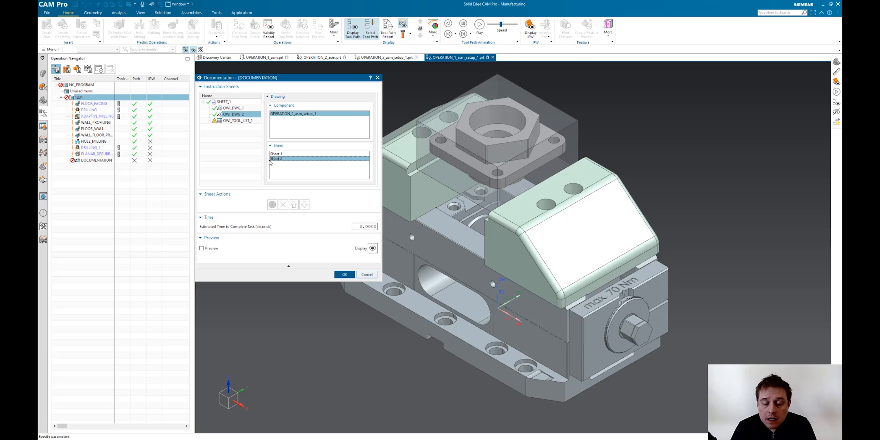
# Step: Set the tool list's program group to 1234, preview the completed sheet, and accept the documentation operation
pyautogui.click(234, 122)
pyautogui.click(370, 106)
pyautogui.click(345, 116)
pyautogui.click(373, 248)
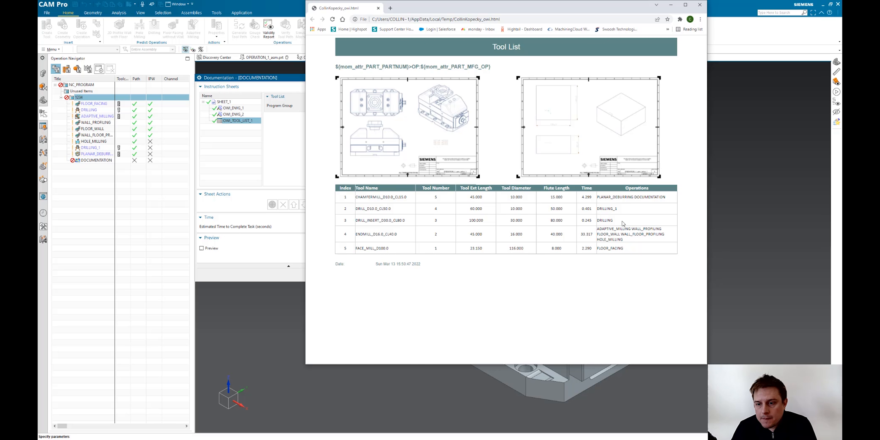
pyautogui.click(697, 5)
pyautogui.click(344, 274)
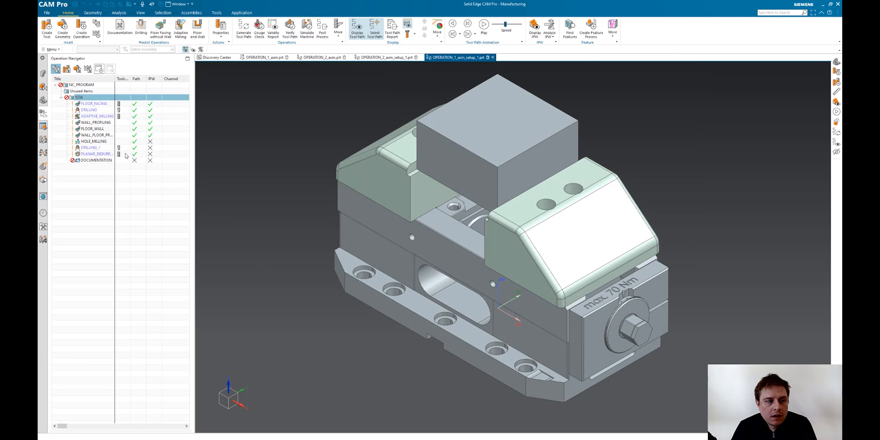
# Step: Create a second documentation operation under program 1234 using the Operation List format
pyautogui.click(82, 30)
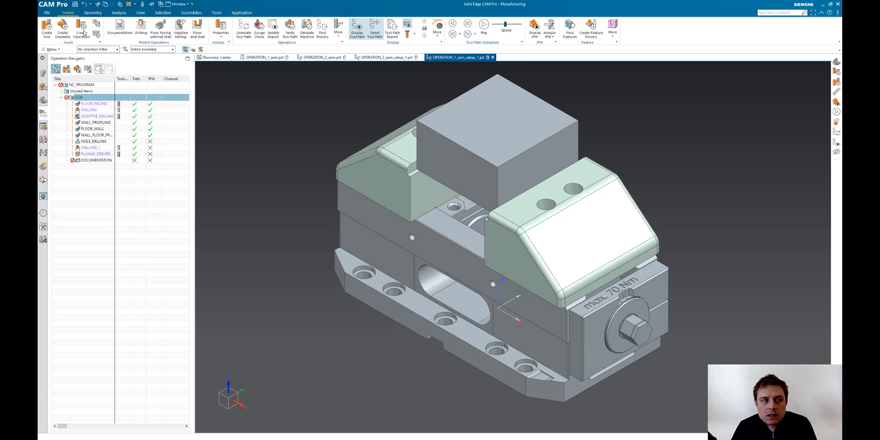
pyautogui.click(256, 241)
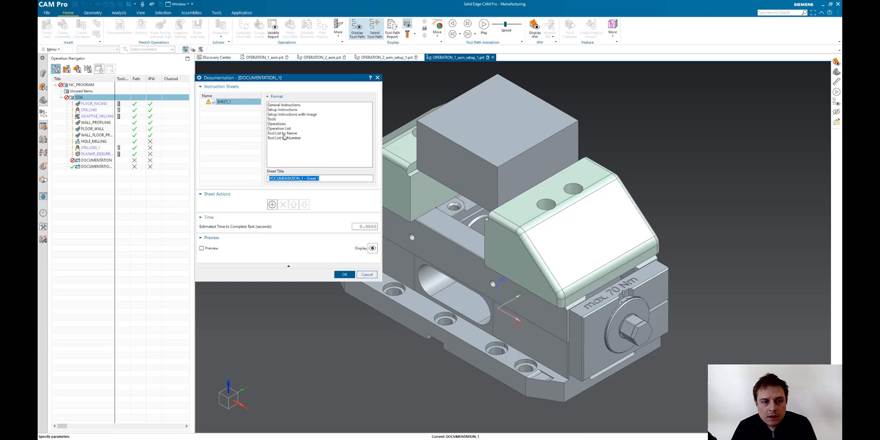
pyautogui.click(286, 129)
# Step: Create a camera from the current isometric view of the vise setup for OWI_PROD_VIEW_1
pyautogui.click(228, 109)
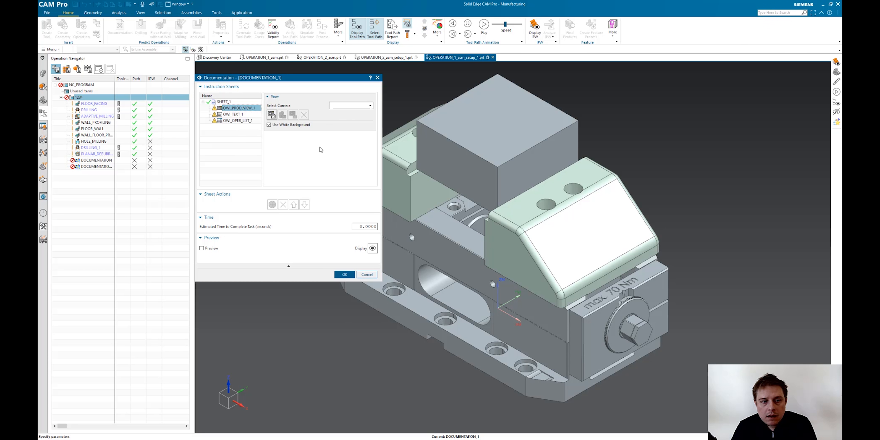
pyautogui.click(271, 112)
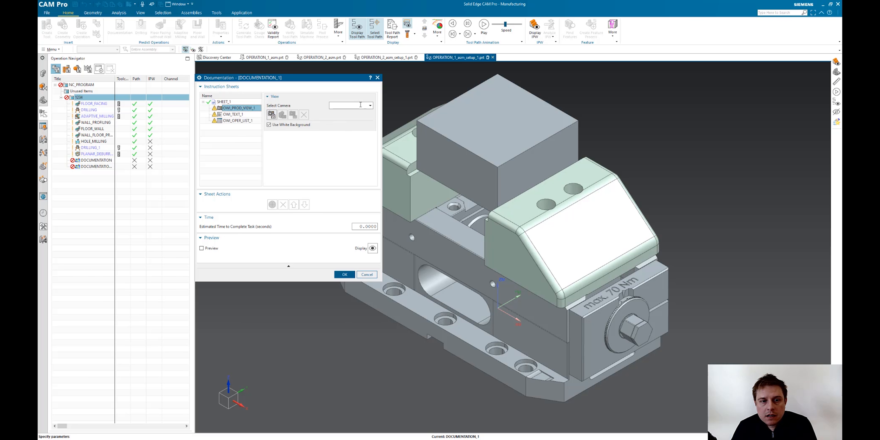
pyautogui.click(272, 115)
pyautogui.scroll(-1, 647, 272)
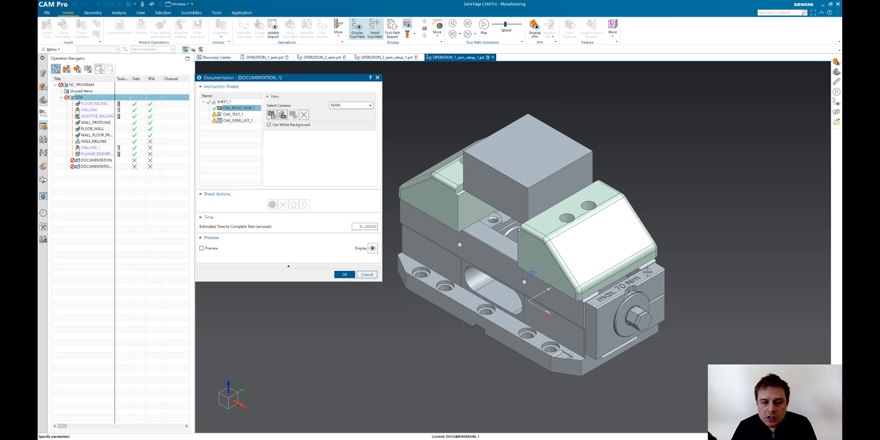
pyautogui.scroll(-1, 647, 272)
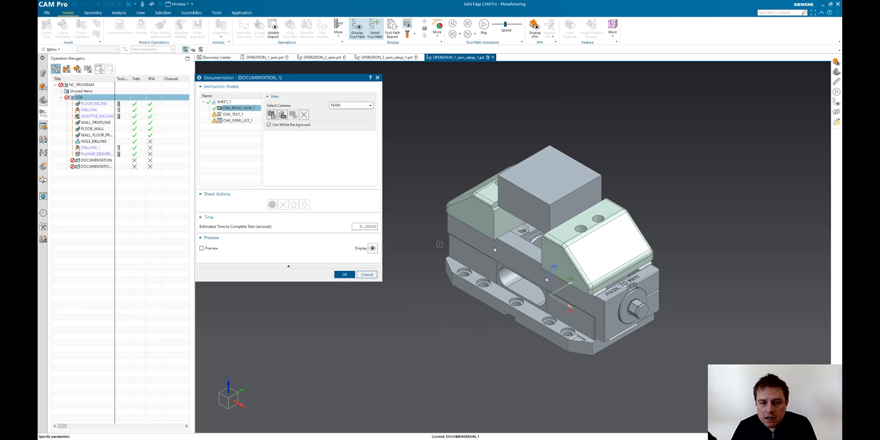
# Step: Enter two lines reading "Test" as the instruction text, set the operation list's program group to 1234, and accept the operation
pyautogui.click(234, 115)
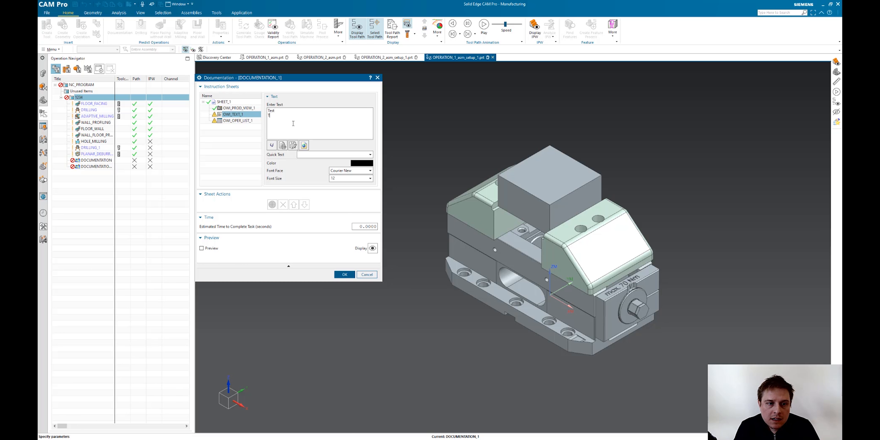
pyautogui.click(246, 122)
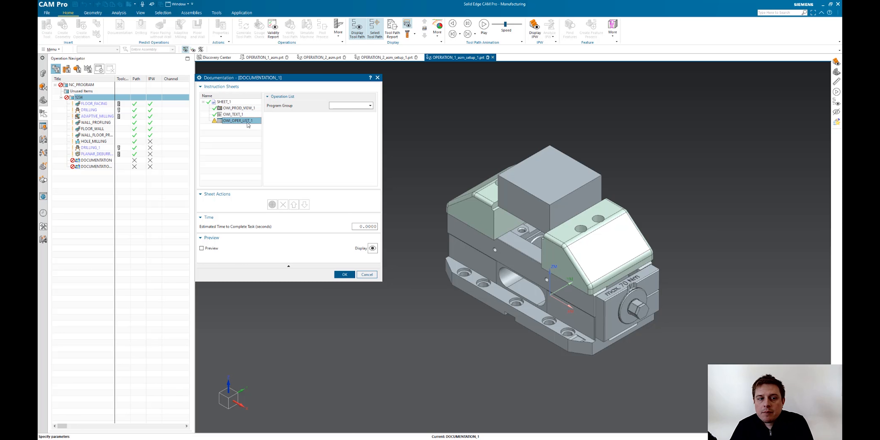
pyautogui.click(370, 106)
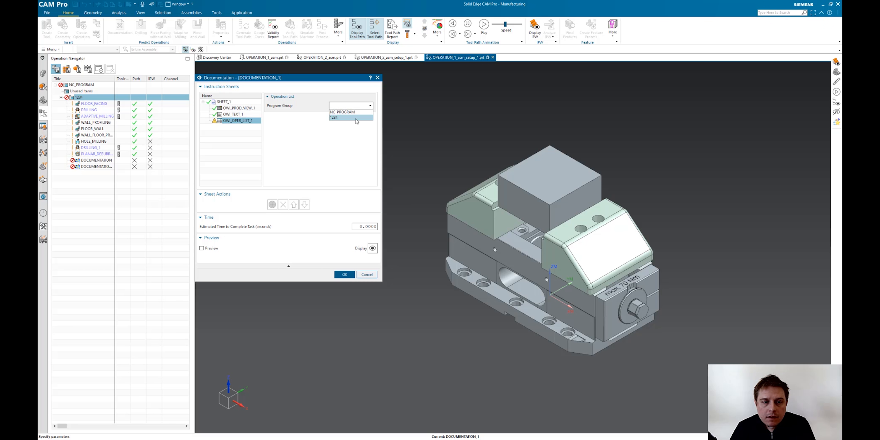
pyautogui.click(357, 118)
pyautogui.click(339, 276)
# Step: Generate the DOCUMENTATION and DOCUMENTATION_1 operations together and accept their paths
pyautogui.click(105, 167)
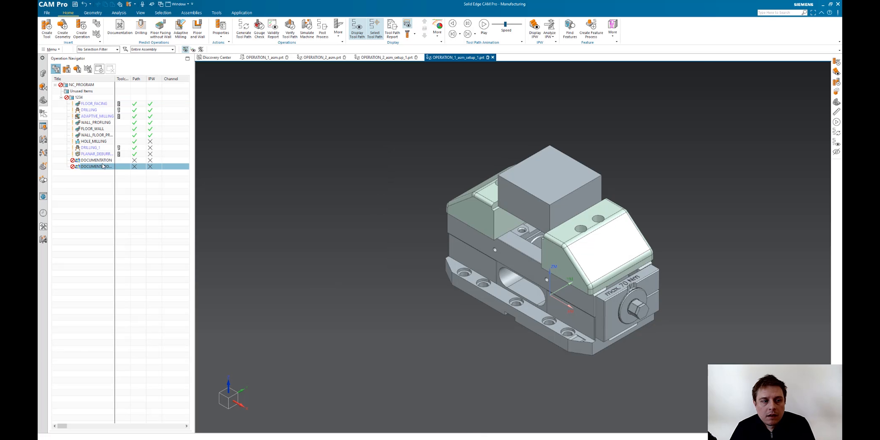
pyautogui.keyDown('ctrl'); pyautogui.click(98, 161); pyautogui.keyUp('ctrl')
pyautogui.rightClick(99, 162)
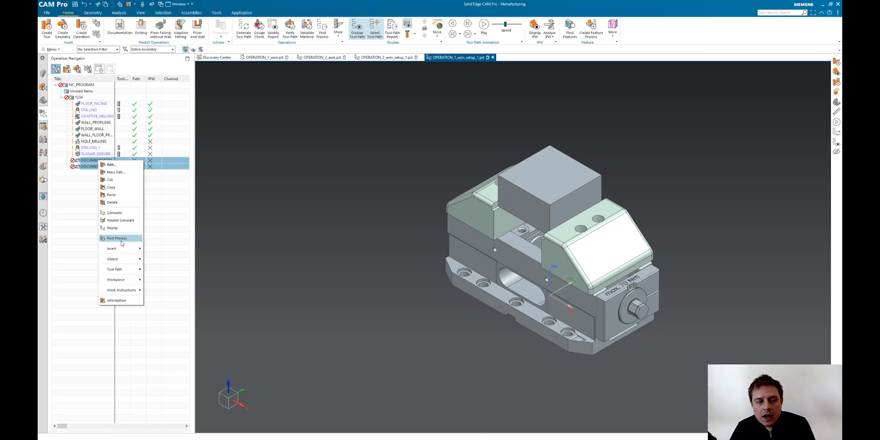
pyautogui.click(123, 213)
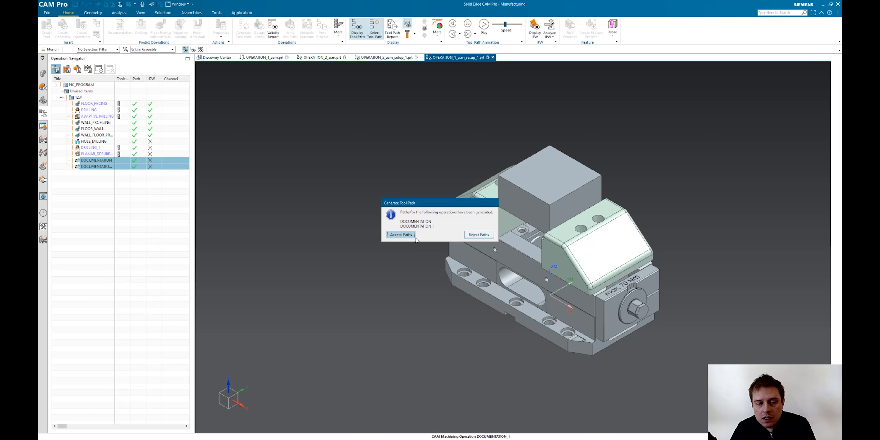
pyautogui.click(401, 235)
# Step: Start publishing work instructions for both documentation operations in HTML format and display the preview
pyautogui.rightClick(119, 168)
pyautogui.press('Escape')
pyautogui.rightClick(95, 162)
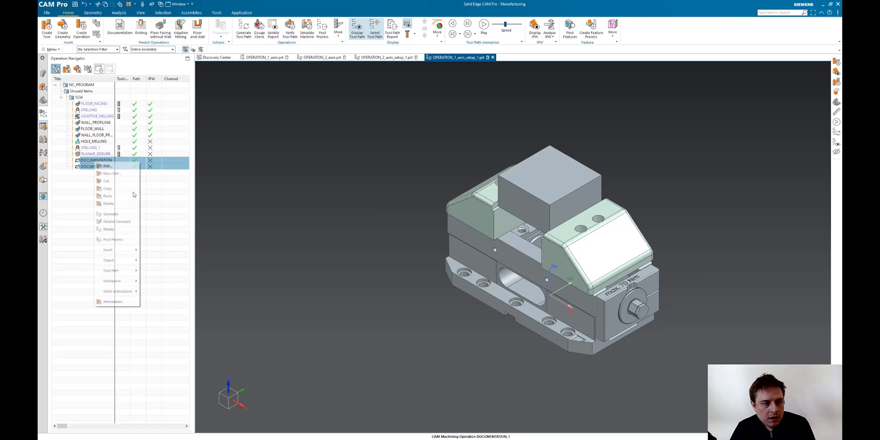
pyautogui.moveTo(122, 289)
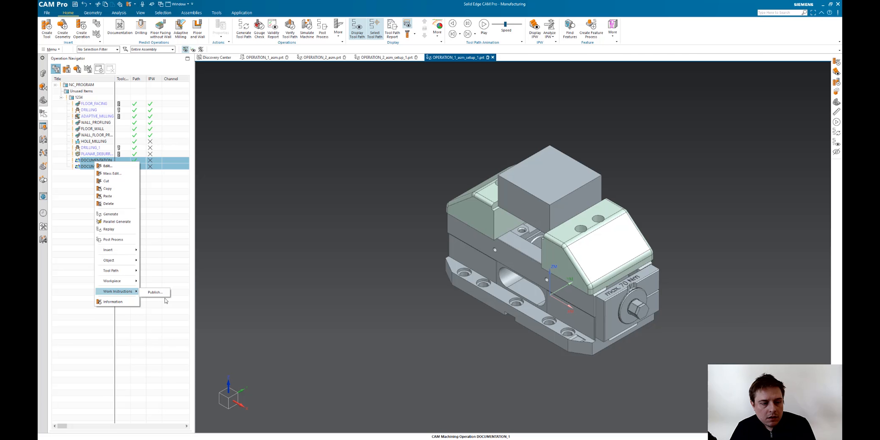
pyautogui.click(154, 291)
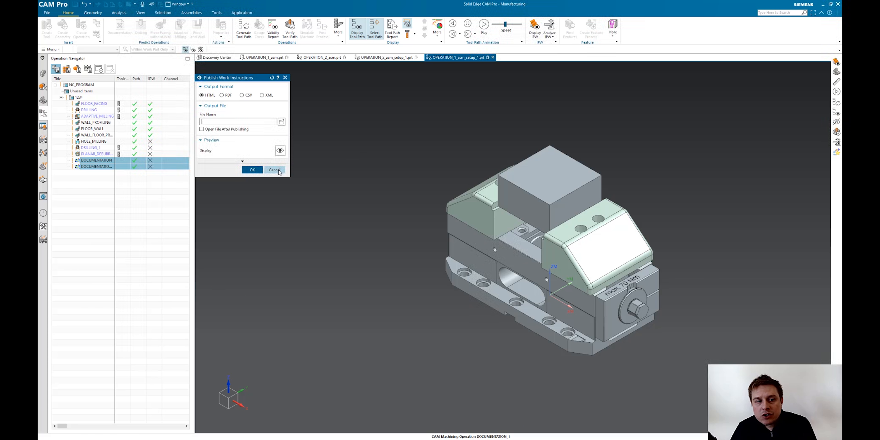
pyautogui.moveTo(256, 80); pyautogui.dragTo(294, 99)
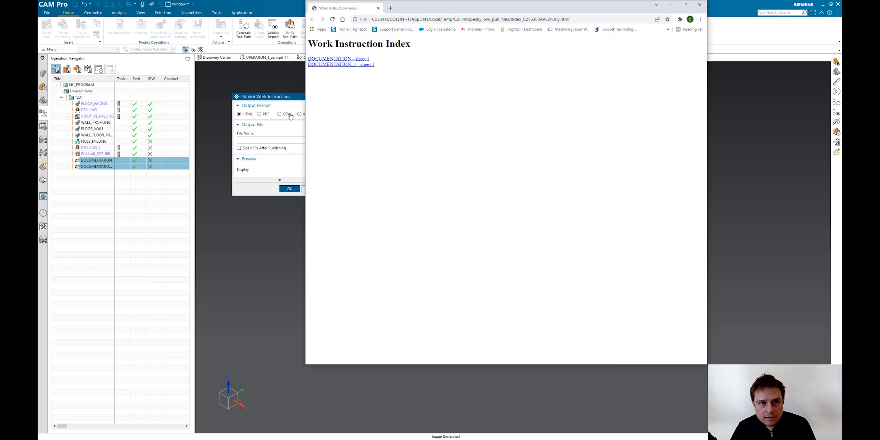
# Step: Examine the tool list sheet of DOCUMENTATION and the operation list sheet of DOCUMENTATION_1 in the work instruction index
pyautogui.click(346, 59)
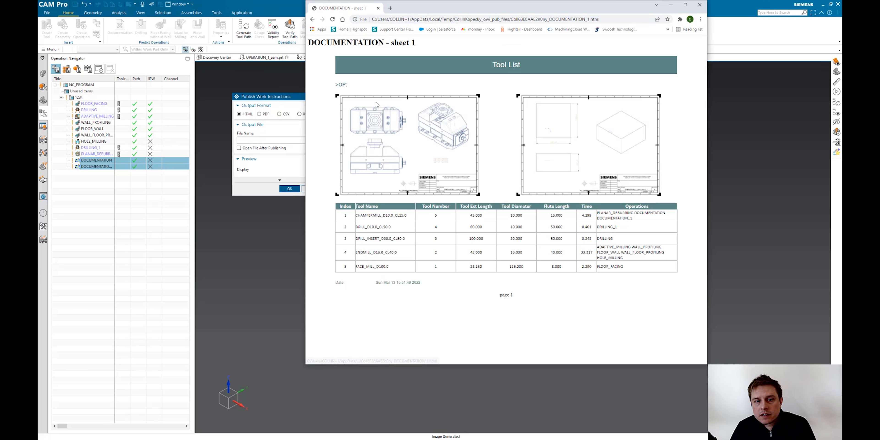
pyautogui.click(312, 20)
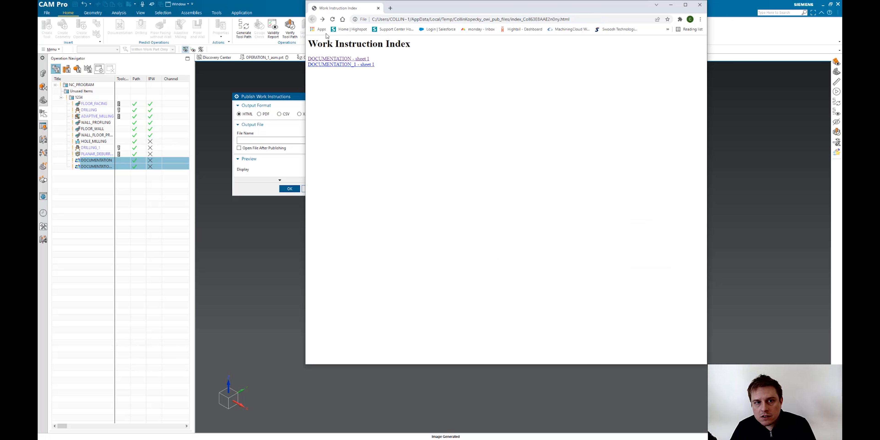
pyautogui.click(338, 65)
pyautogui.scroll(-2, 512, 189)
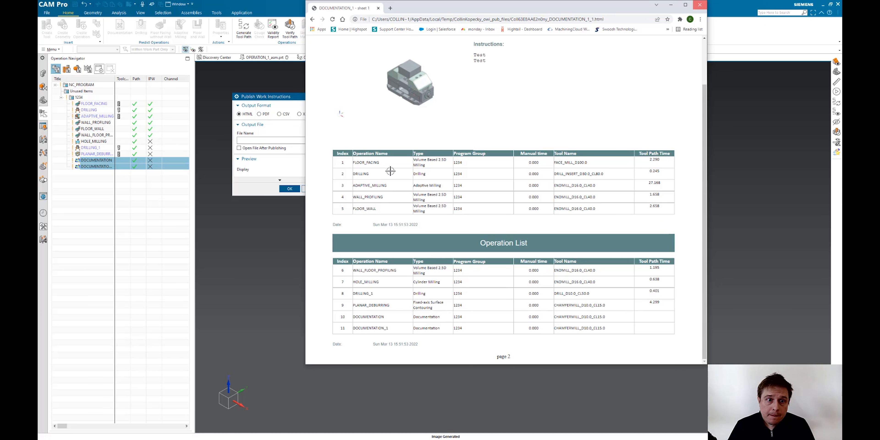
# Step: Close the work instruction preview and cancel publishing
pyautogui.click(699, 5)
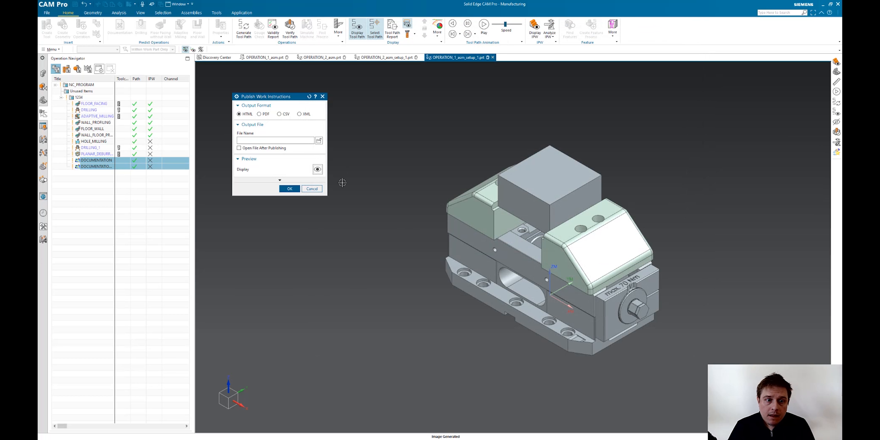
pyautogui.click(317, 189)
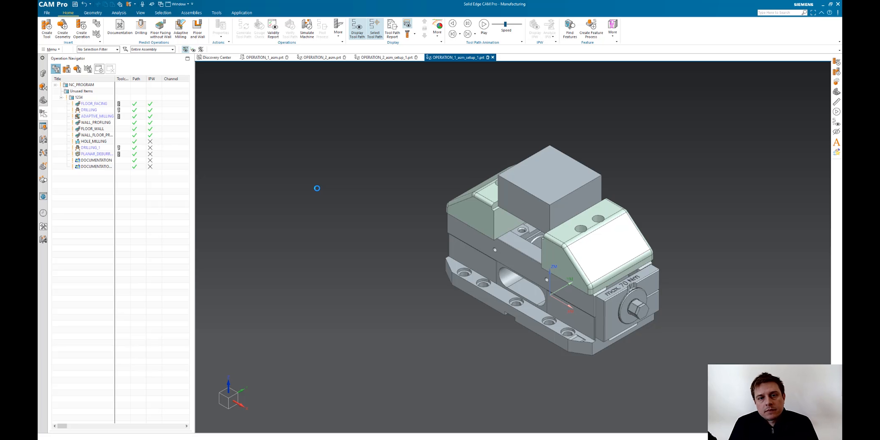
# Step: Set the translucency of the stock block above the vise to 73 so the flange inside can be seen
pyautogui.click(513, 175)
pyautogui.hotkey('ctrl', 'j')
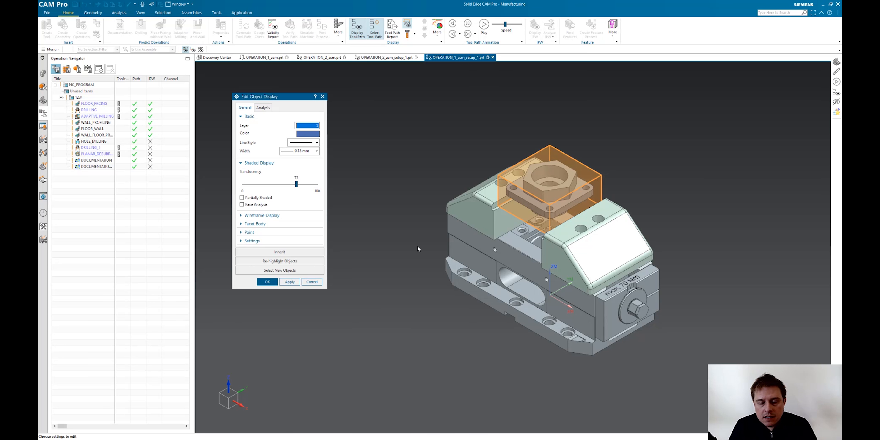
pyautogui.click(266, 282)
pyautogui.scroll(-2, 471, 254)
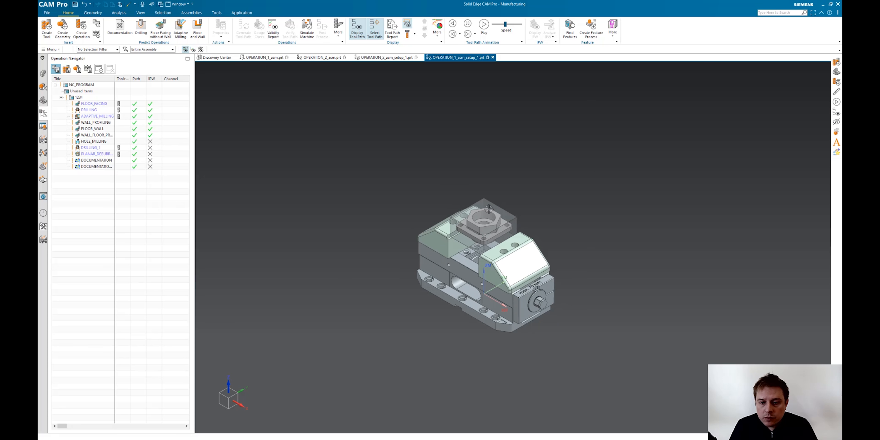
pyautogui.scroll(8, 556, 287)
pyautogui.scroll(-2, 406, 205)
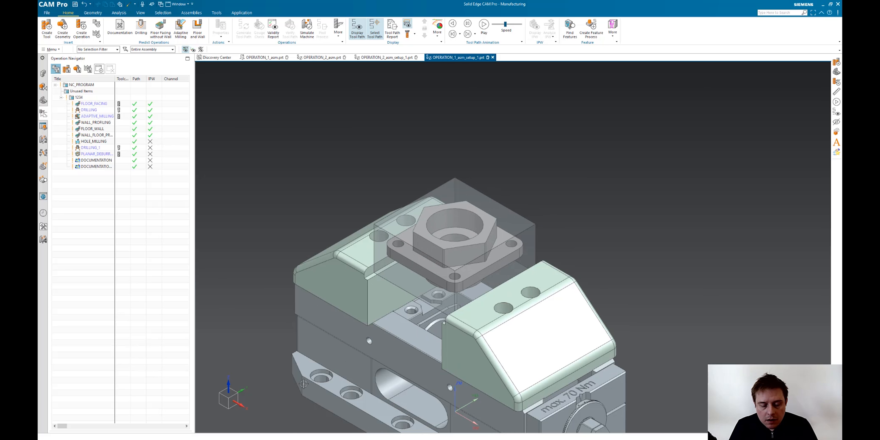
# Step: Switch to Solid Edge, bring up the OPERATION_1.asm assembly, and hide the stock block part OPERATION_1_0.par
pyautogui.hotkey('alt', 'Tab')
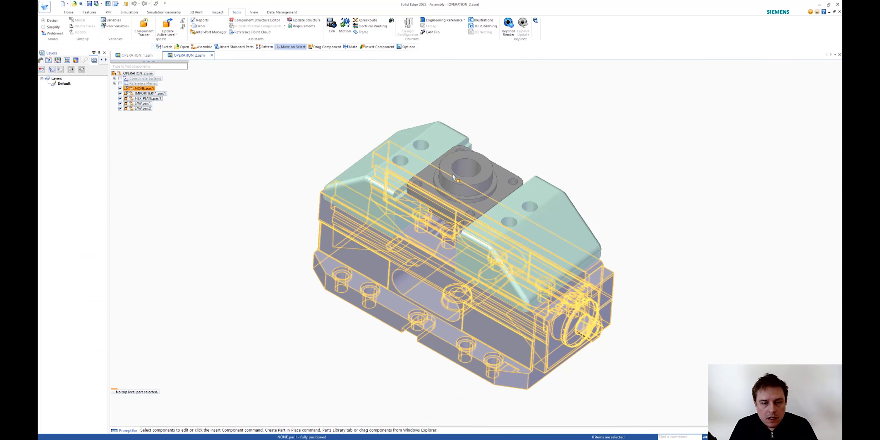
pyautogui.scroll(2, 228, 196)
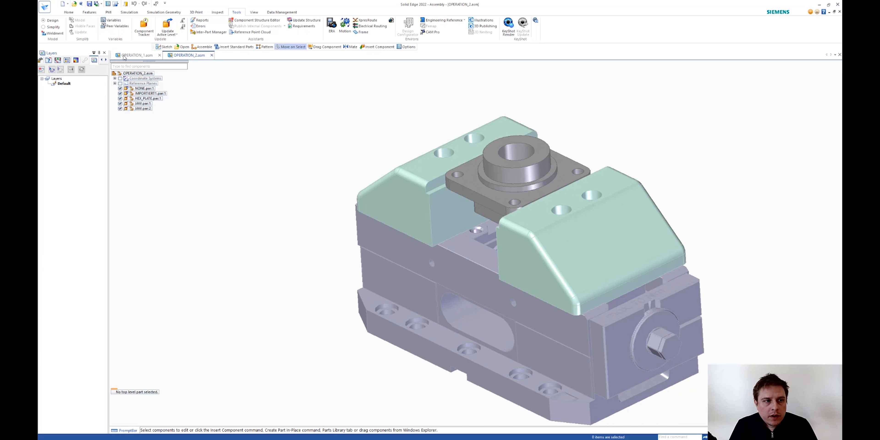
pyautogui.hotkey('ctrl', 'Tab')
pyautogui.moveTo(229, 255)
pyautogui.mouseDown(button='middle')
pyautogui.moveTo(241, 246)
pyautogui.moveTo(230, 260)
pyautogui.mouseUp(button='middle')
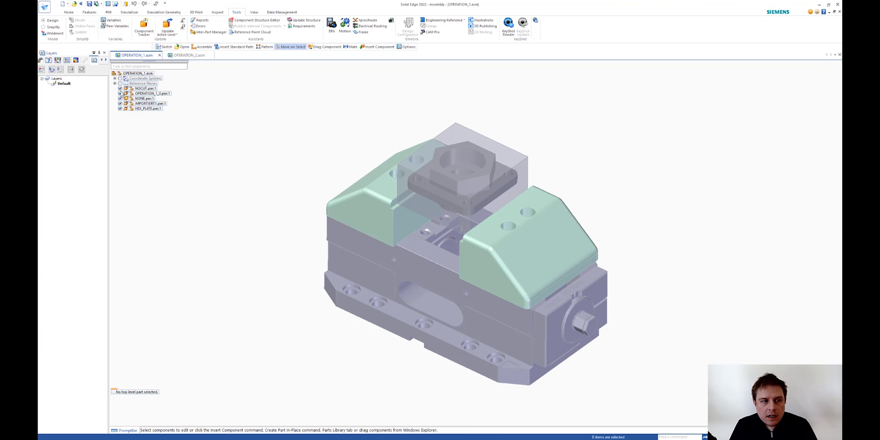
pyautogui.click(415, 170)
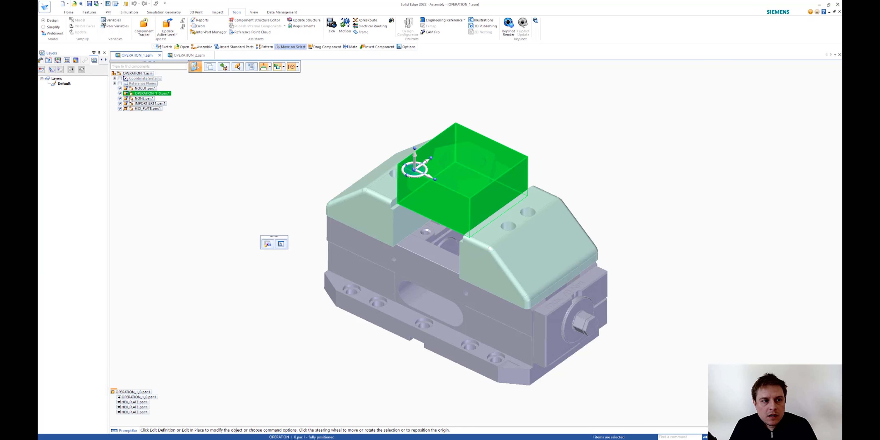
pyautogui.click(119, 93)
pyautogui.scroll(3, 441, 190)
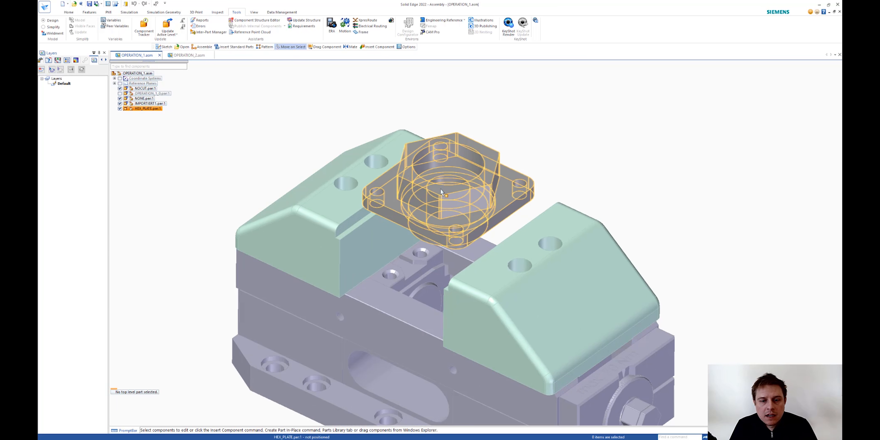
# Step: Edit HEX_PLATE in place and move a side face of the hexagon boss outward, keeping symmetry through Design Intent
pyautogui.click(442, 191)
pyautogui.press('Escape')
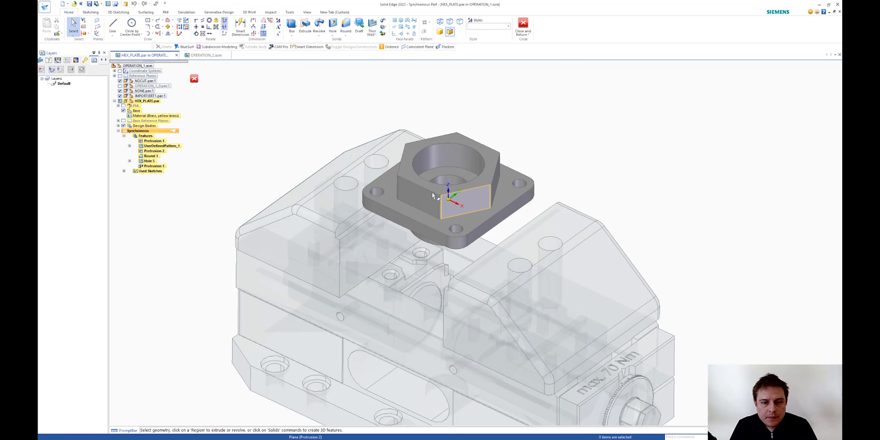
pyautogui.click(420, 193)
pyautogui.click(411, 202)
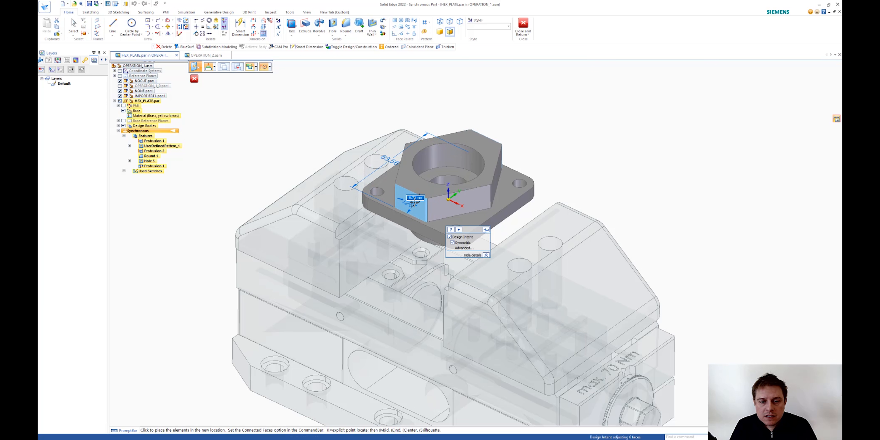
pyautogui.click(414, 203)
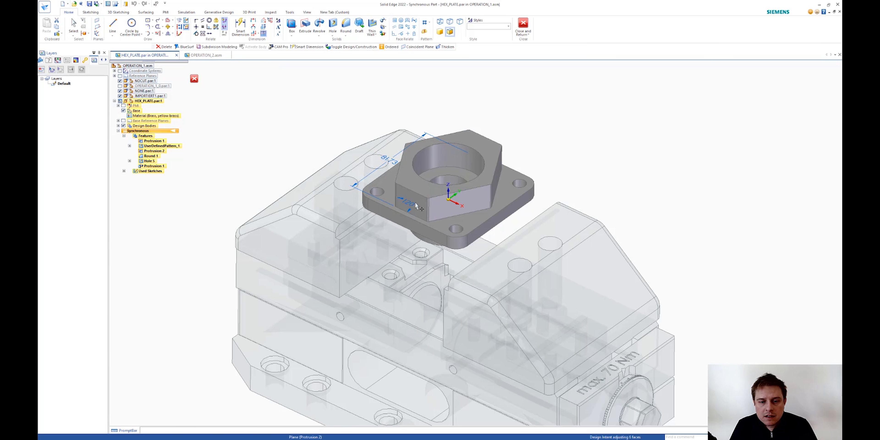
# Step: Set the counterbore diameter of the flange's central hole to 65 mm
pyautogui.click(433, 157)
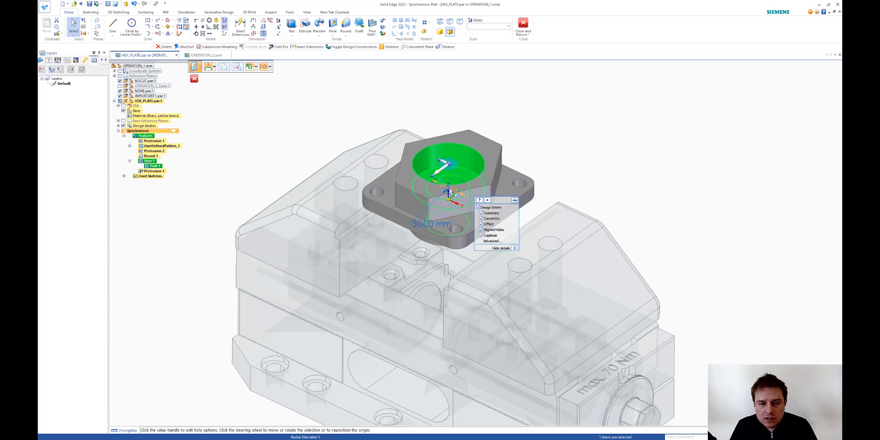
pyautogui.moveTo(455, 172)
pyautogui.mouseDown(button='middle')
pyautogui.moveTo(453, 207)
pyautogui.moveTo(451, 181)
pyautogui.mouseUp(button='middle')
pyautogui.click(432, 249)
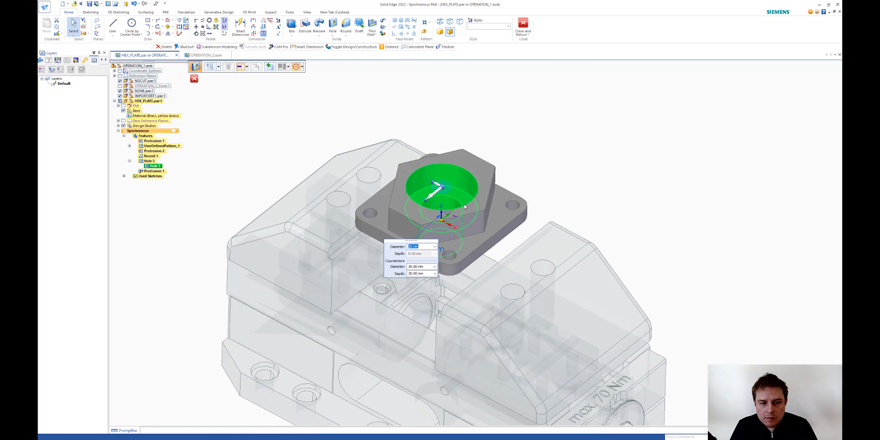
pyautogui.click(417, 267)
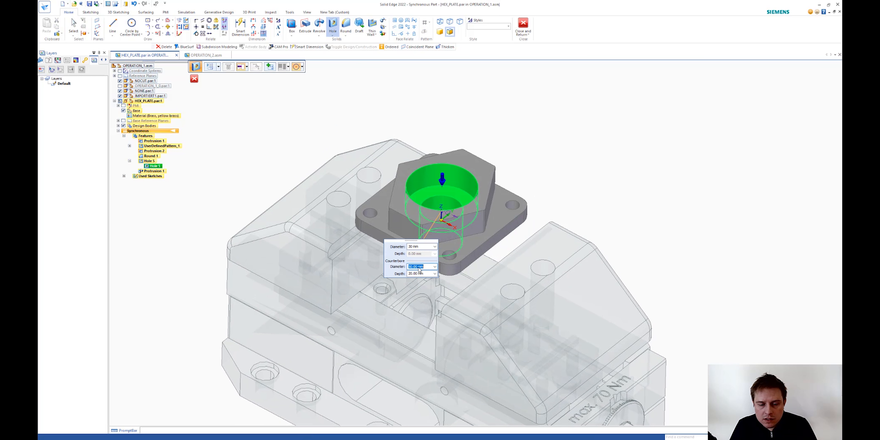
pyautogui.write('65')
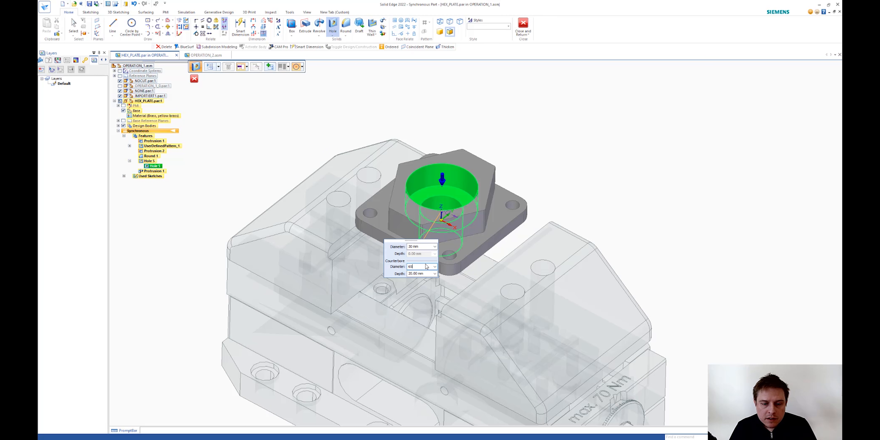
pyautogui.press('Escape')
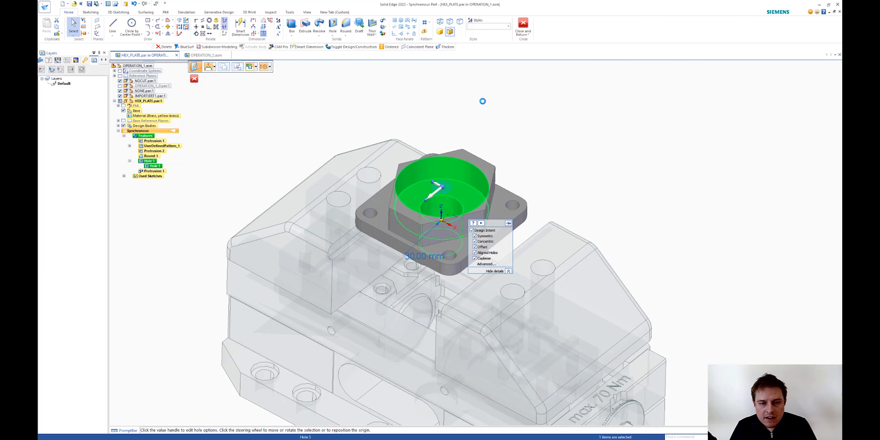
pyautogui.press('Escape')
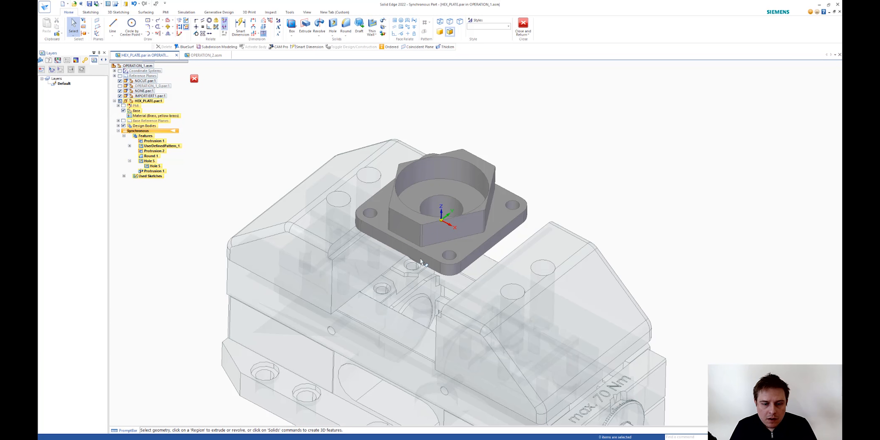
# Step: Lengthen the flange's base plate symmetrically by moving its end face outward about 30 mm
pyautogui.click(357, 212)
pyautogui.click(410, 262)
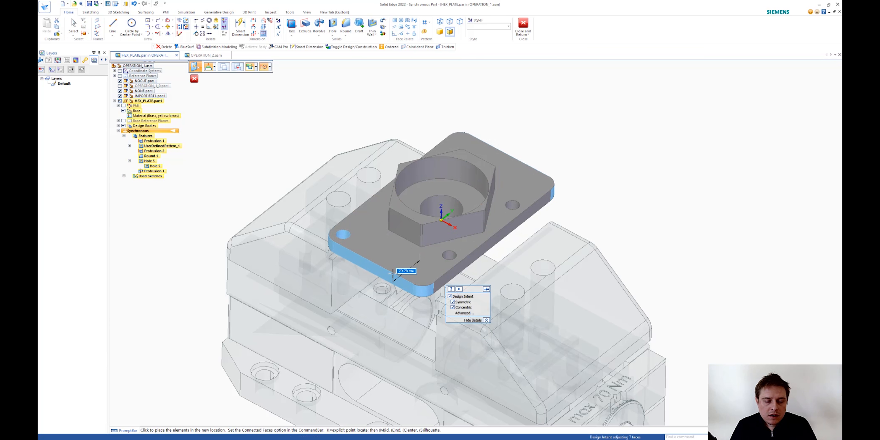
pyautogui.click(392, 273)
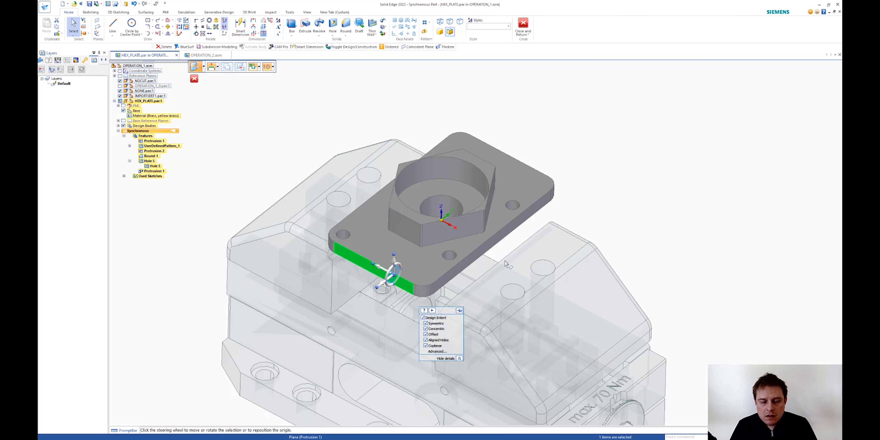
# Step: Delete the mounting hole near the front corner of the base plate and return to the assembly
pyautogui.click(449, 257)
pyautogui.press('Delete')
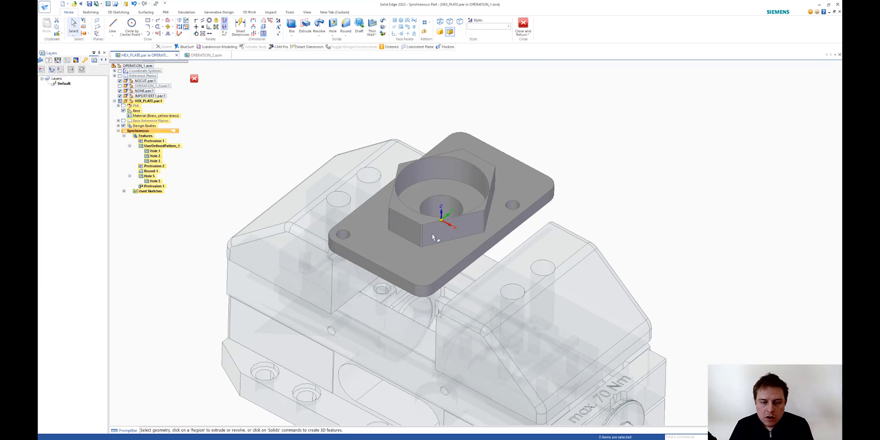
pyautogui.moveTo(433, 231)
pyautogui.mouseDown(button='middle')
pyautogui.moveTo(403, 246)
pyautogui.moveTo(420, 236)
pyautogui.mouseUp(button='middle')
pyautogui.moveTo(371, 292); pyautogui.dragTo(377, 287, button='middle')
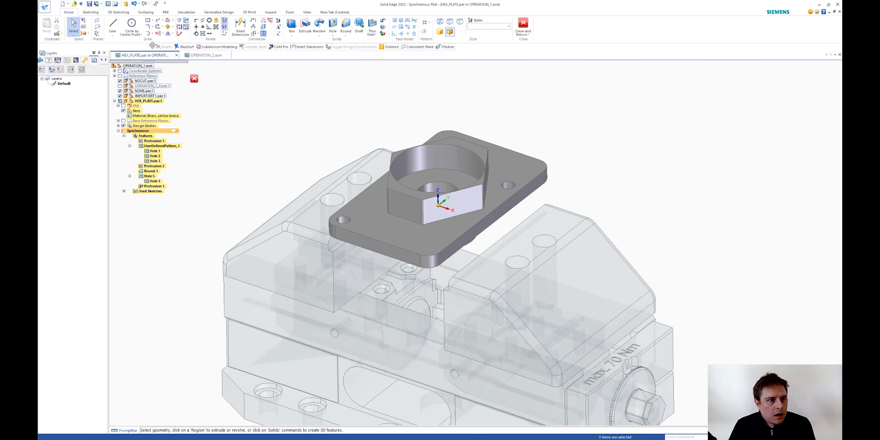
pyautogui.click(194, 79)
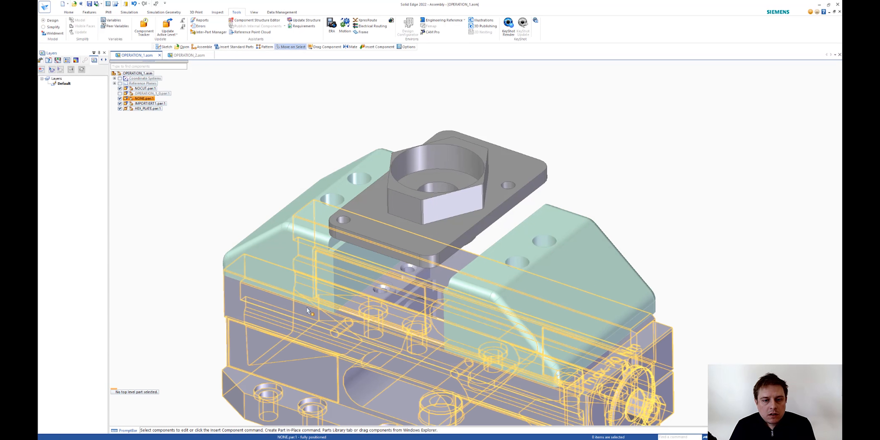
# Step: Show the stock block again, edit it in place to lengthen it symmetrically around the extended plate, and return to the assembly
pyautogui.click(120, 94)
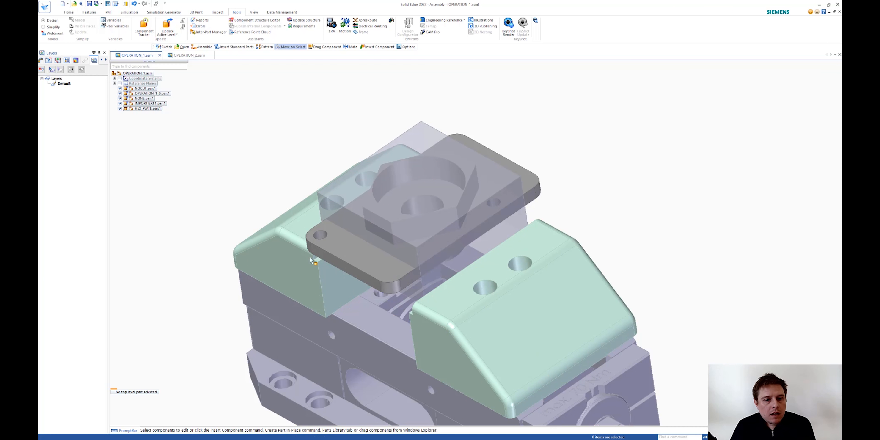
pyautogui.click(302, 242)
pyautogui.doubleClick(349, 222)
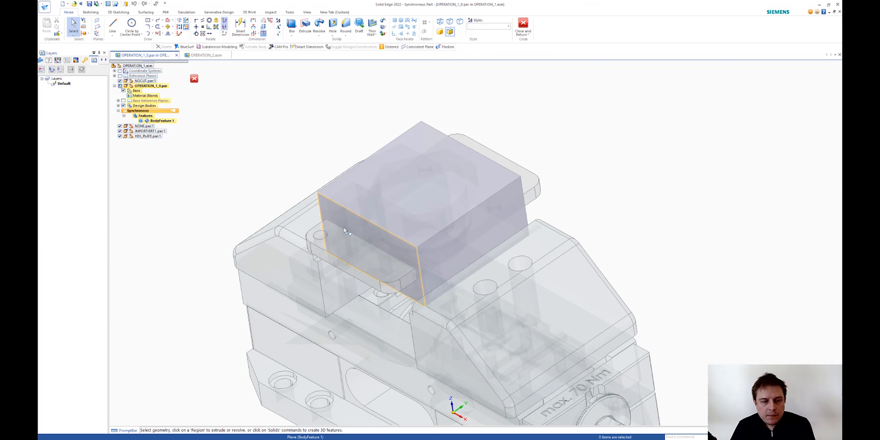
pyautogui.click(363, 247)
pyautogui.click(334, 240)
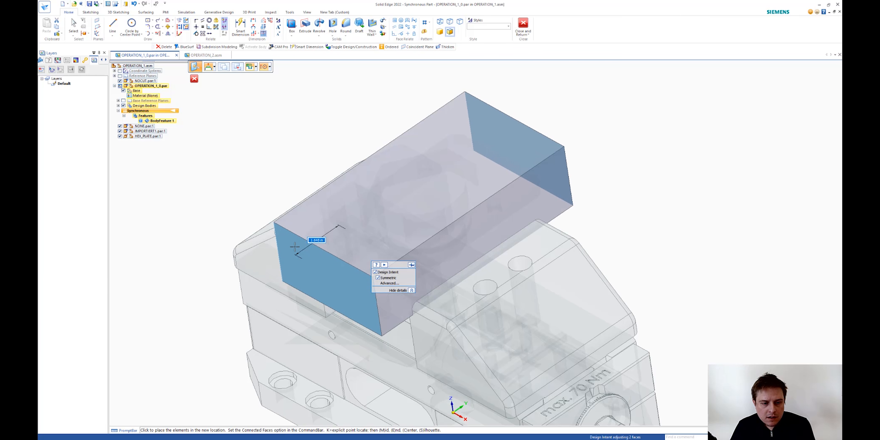
pyautogui.click(293, 242)
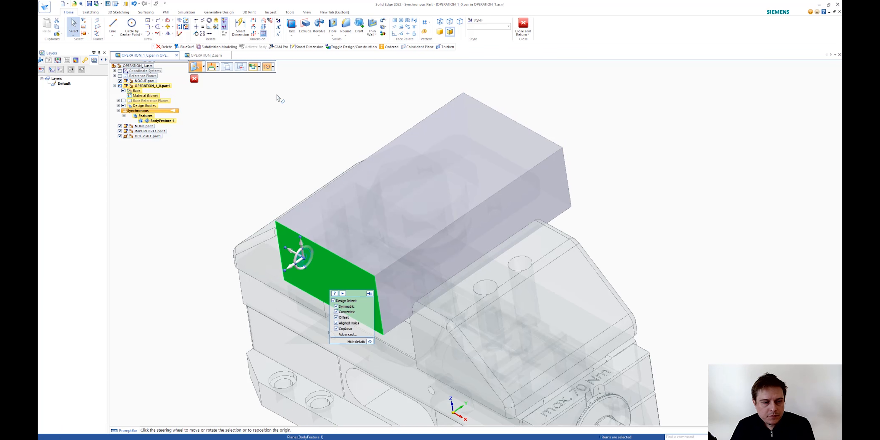
pyautogui.click(194, 79)
pyautogui.moveTo(165, 244); pyautogui.dragTo(137, 220, button='middle')
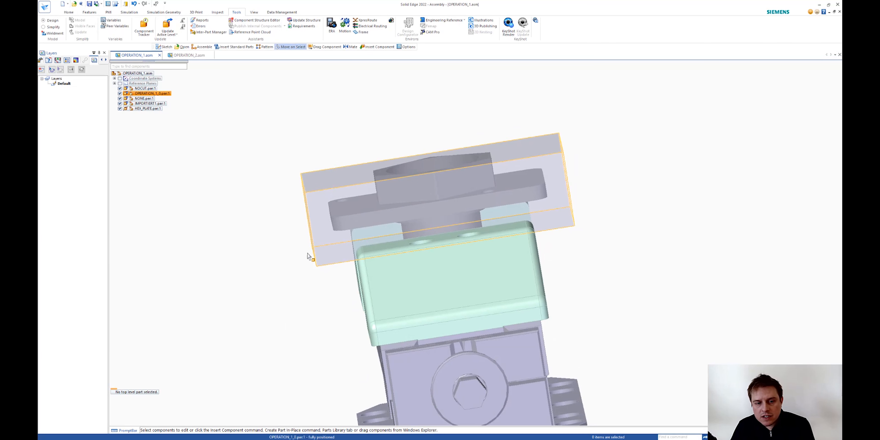
pyautogui.moveTo(230, 262); pyautogui.dragTo(271, 293, button='middle')
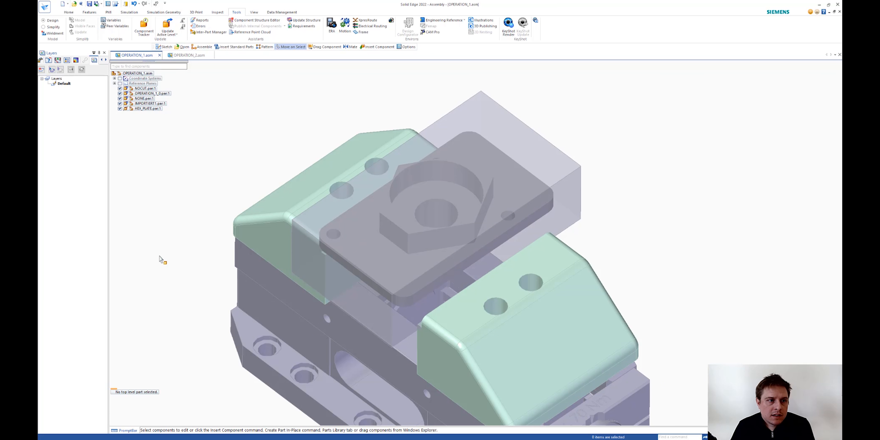
# Step: Save the OPERATION_1.asm assembly and open the modified model in CAM Pro
pyautogui.click(89, 4)
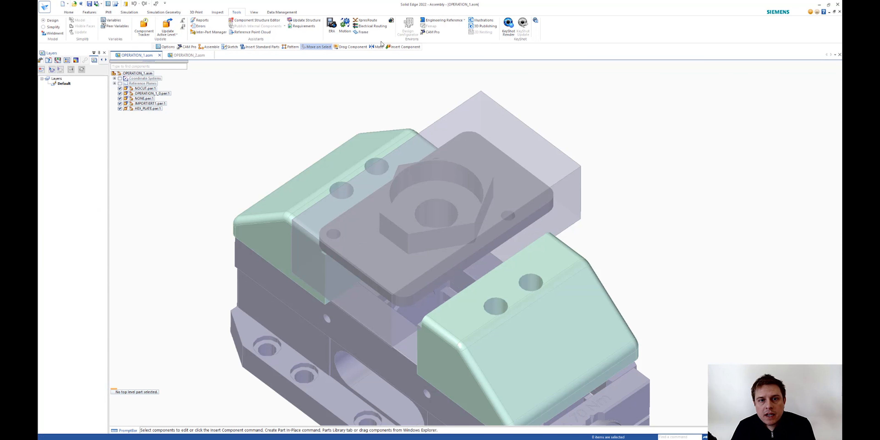
pyautogui.click(430, 33)
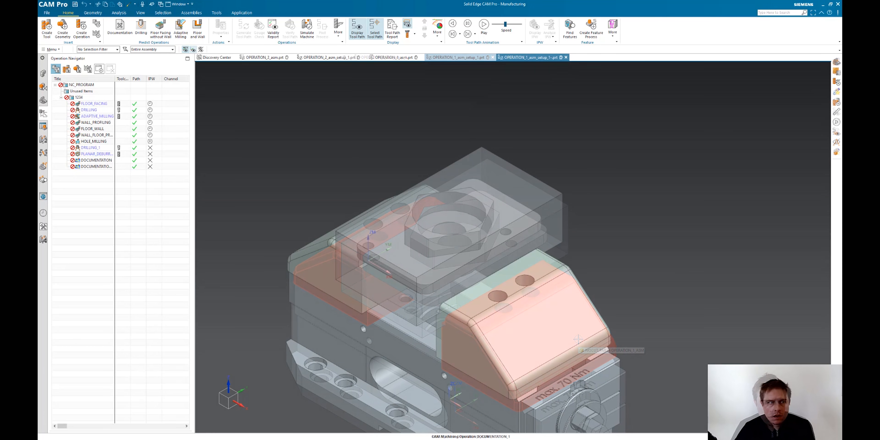
# Step: Regenerate all tool paths of program 1234 for the modified flange and accept the generated paths
pyautogui.rightClick(96, 99)
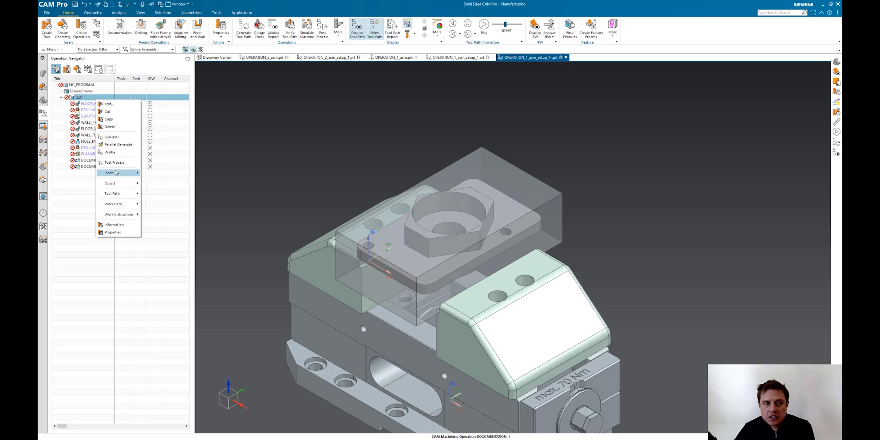
pyautogui.click(121, 137)
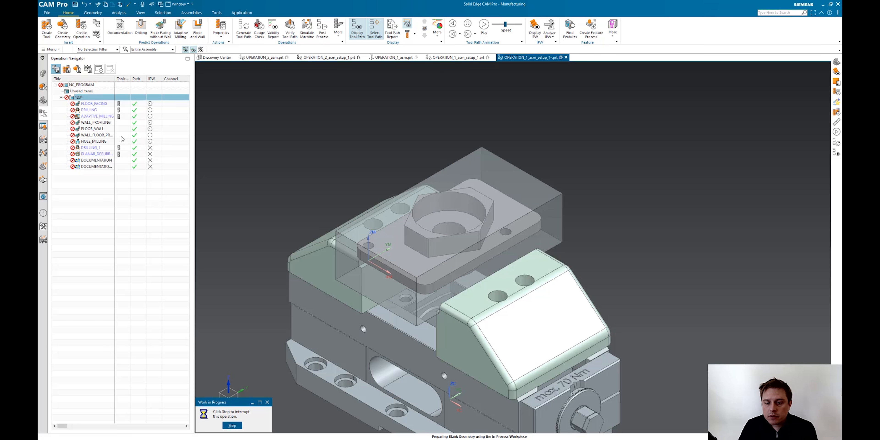
pyautogui.press('Return')
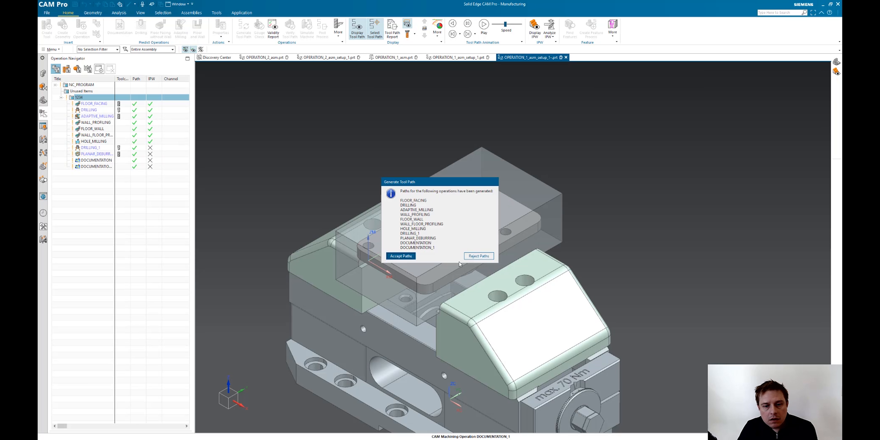
pyautogui.click(400, 256)
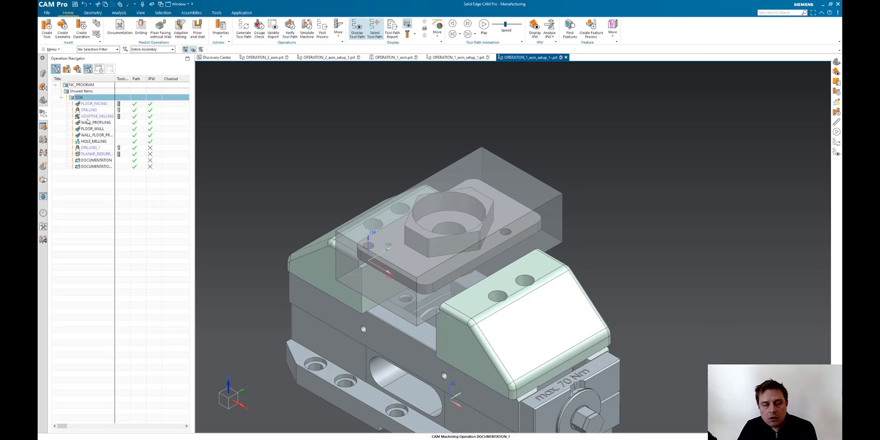
# Step: Display the FLOOR_FACING tool path and hide the stock component operation_1_0_par in the assembly
pyautogui.click(95, 148)
pyautogui.moveTo(307, 237)
pyautogui.mouseDown(button='middle')
pyautogui.moveTo(281, 246)
pyautogui.moveTo(308, 239)
pyautogui.mouseUp(button='middle')
pyautogui.click(99, 104)
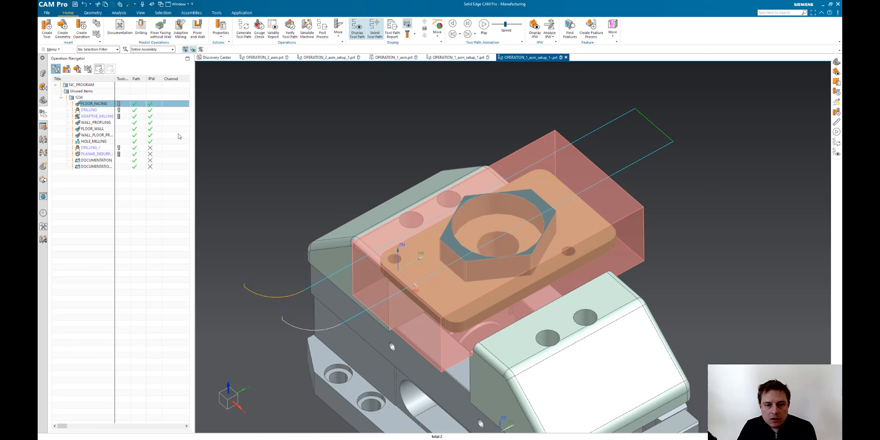
pyautogui.click(43, 85)
pyautogui.click(59, 85)
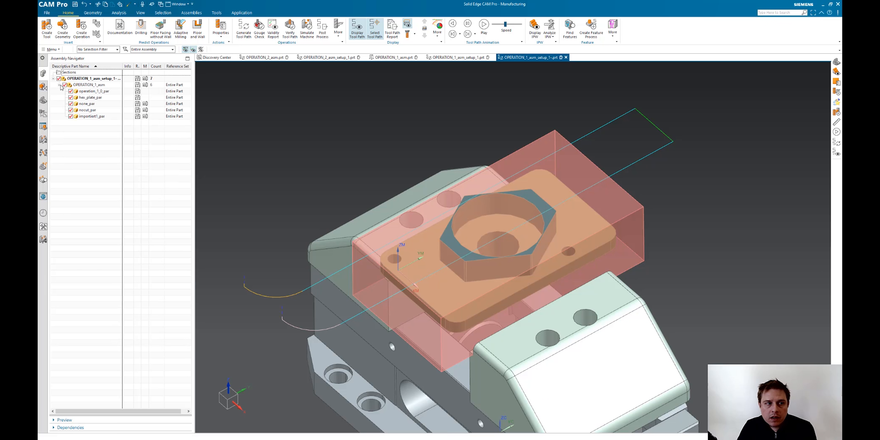
pyautogui.click(71, 91)
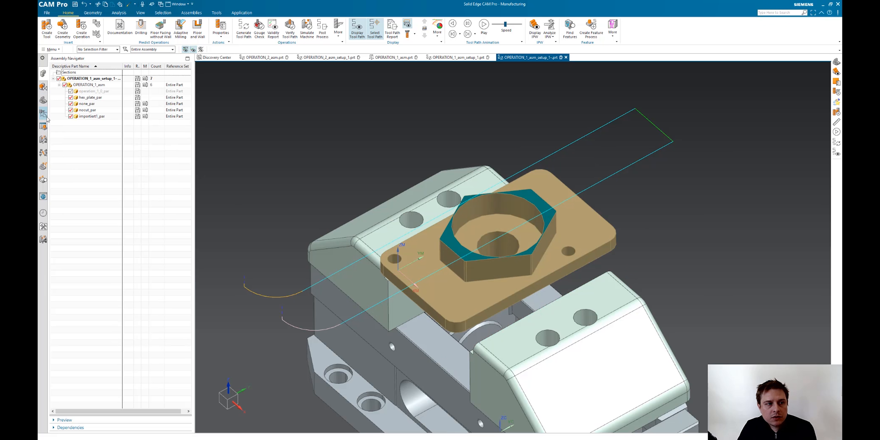
pyautogui.click(43, 113)
pyautogui.click(147, 104)
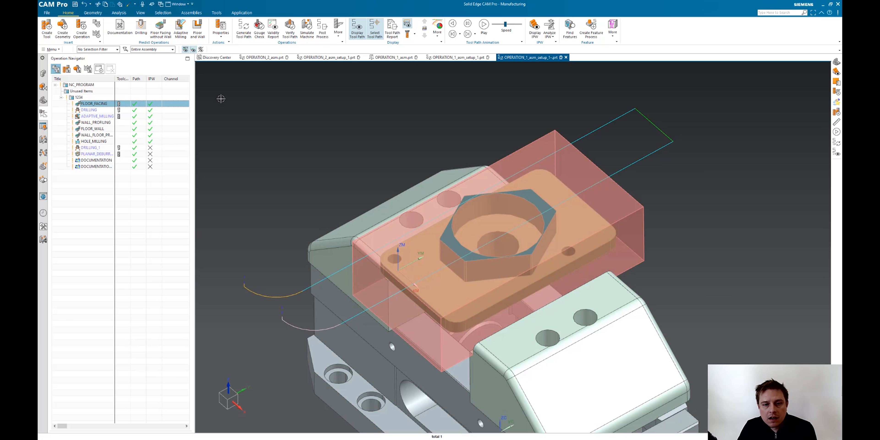
# Step: Examine the regenerated tool paths one by one on the lengthened plate, from DRILLING through to the planar deburring operation
pyautogui.press('Down')
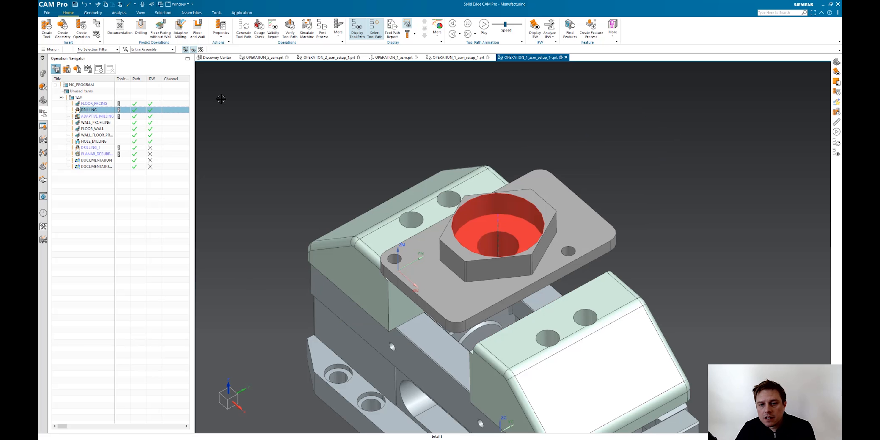
pyautogui.press('Down')
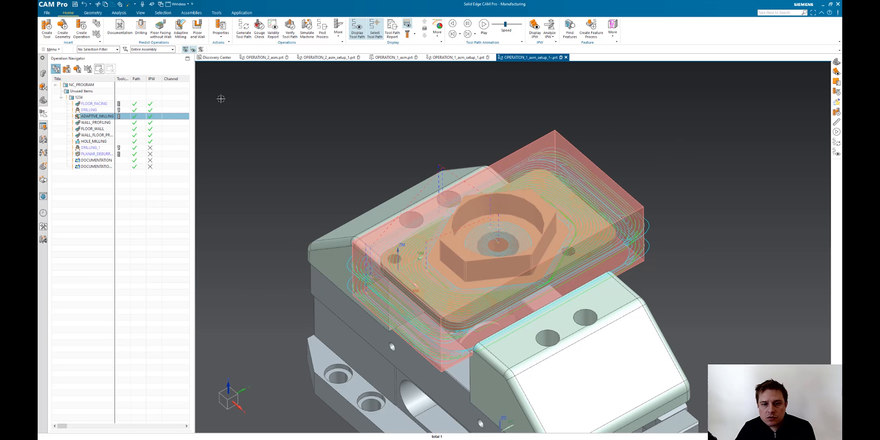
pyautogui.moveTo(499, 270); pyautogui.dragTo(478, 255, button='middle')
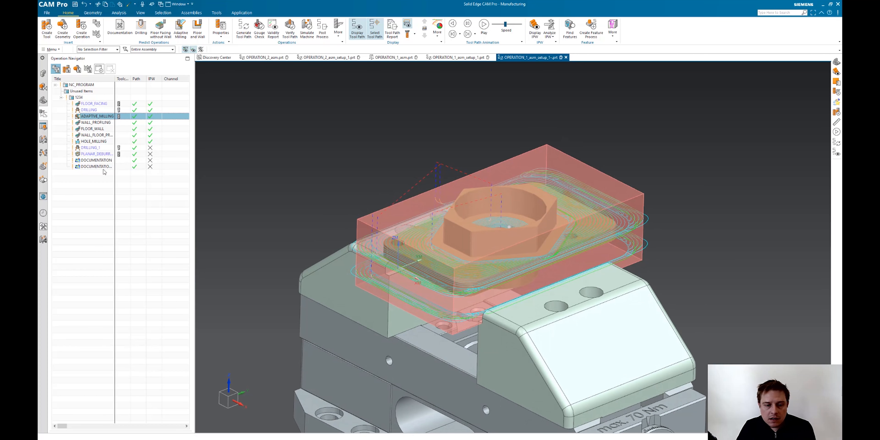
pyautogui.click(117, 122)
pyautogui.moveTo(397, 260); pyautogui.dragTo(397, 203, button='middle')
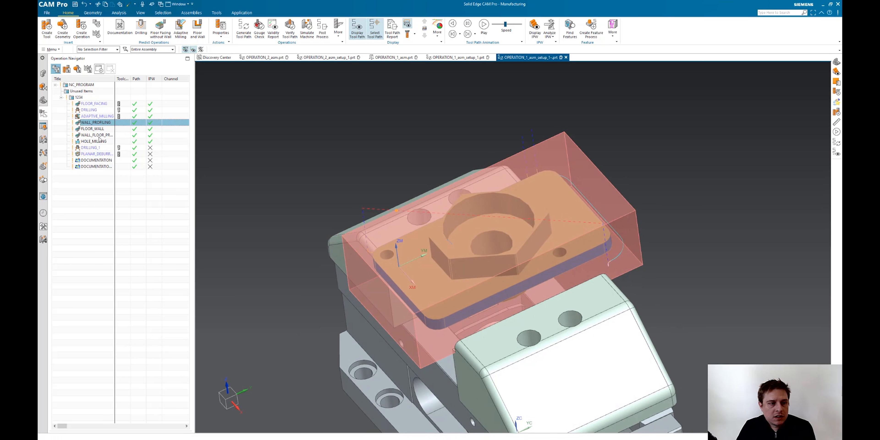
pyautogui.press('Down')
pyautogui.press('Down')
pyautogui.press('Down')
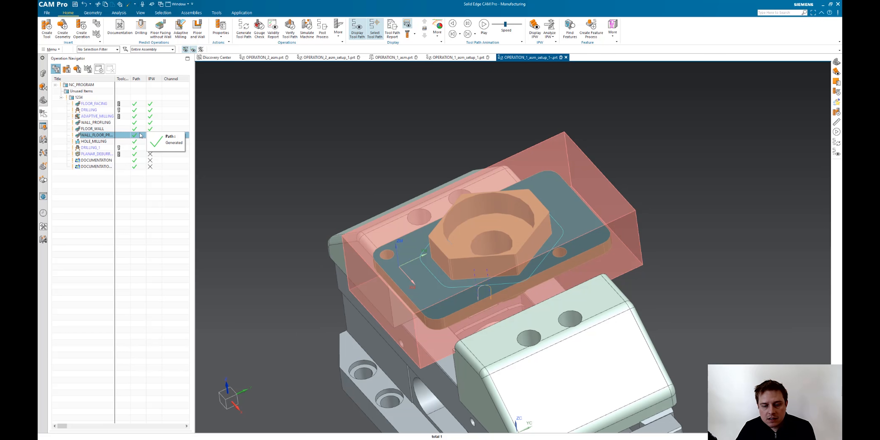
pyautogui.press('Down')
pyautogui.press('Down')
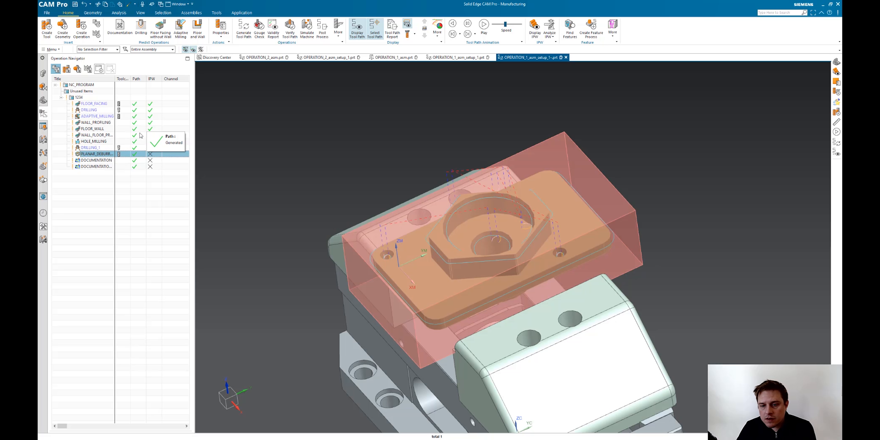
# Step: In OPERATION_2_asm_setup_1.prt, edit the WORKPIECE blank and reselect the first operation setup's WORKPIECE as the IPW source
pyautogui.click(156, 229)
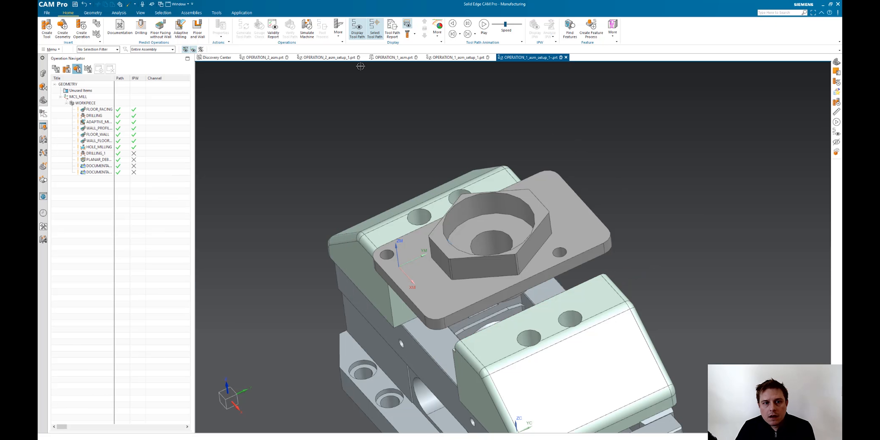
pyautogui.click(327, 58)
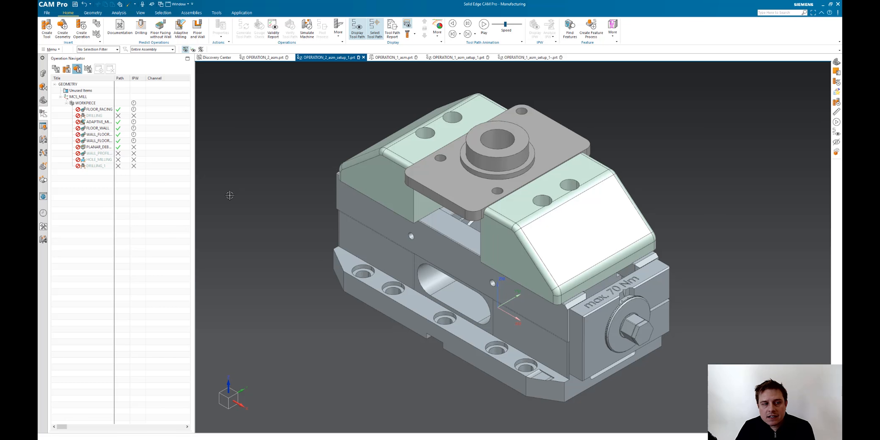
pyautogui.doubleClick(86, 103)
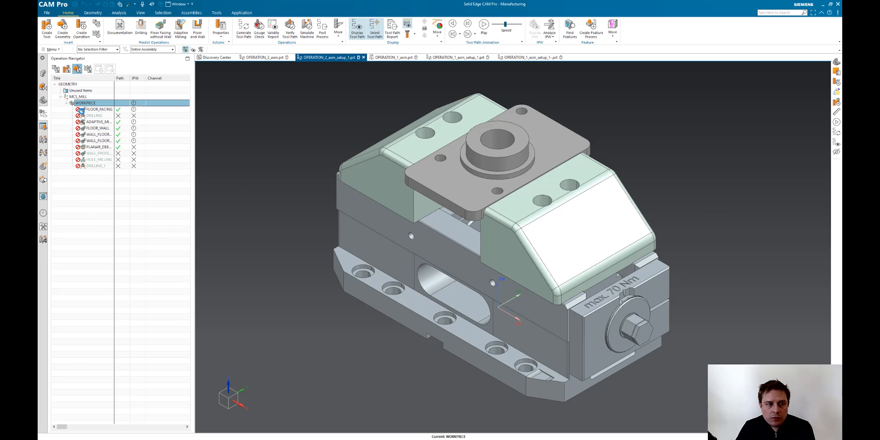
pyautogui.click(230, 202)
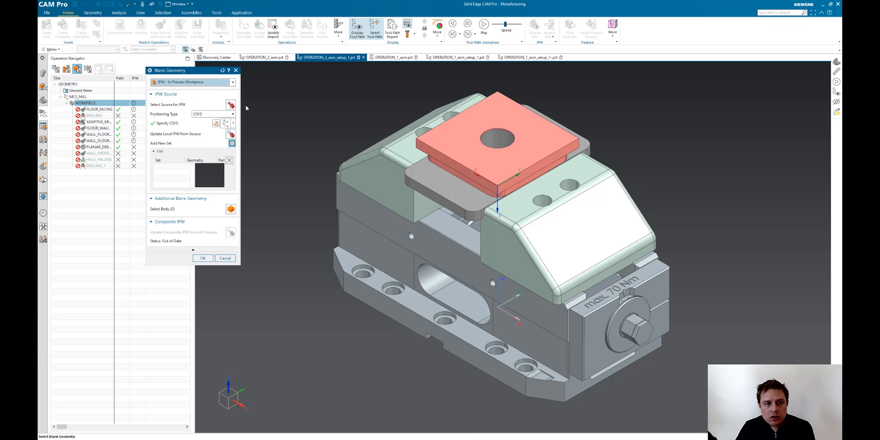
pyautogui.click(231, 105)
pyautogui.click(223, 88)
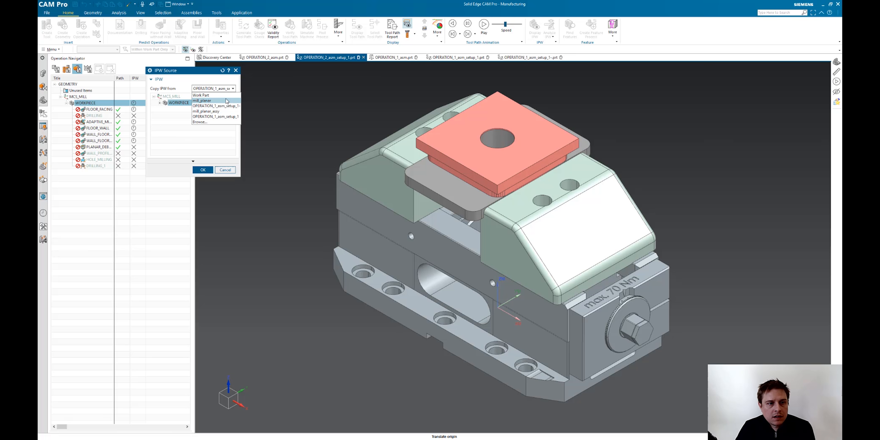
pyautogui.click(225, 101)
pyautogui.click(203, 170)
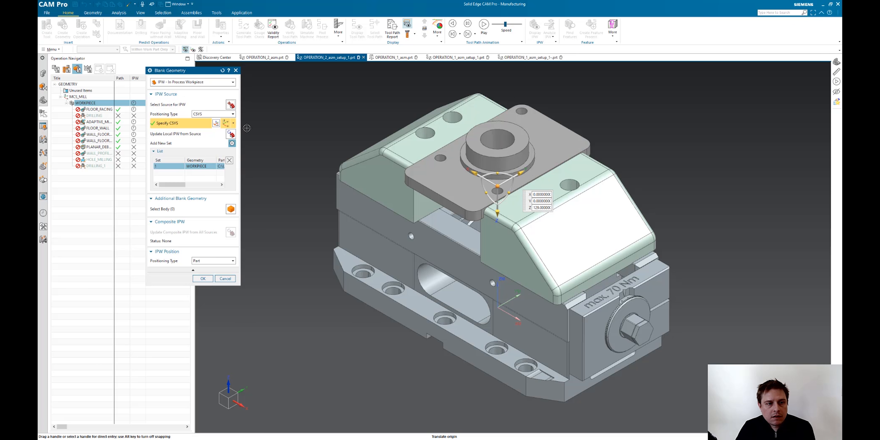
# Step: Update the local in-process workpiece from its source and accept the blank and workpiece definitions
pyautogui.click(231, 134)
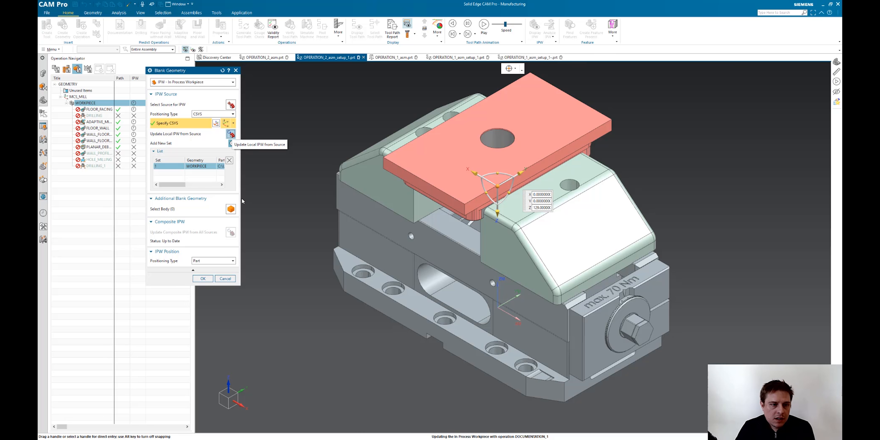
pyautogui.click(208, 280)
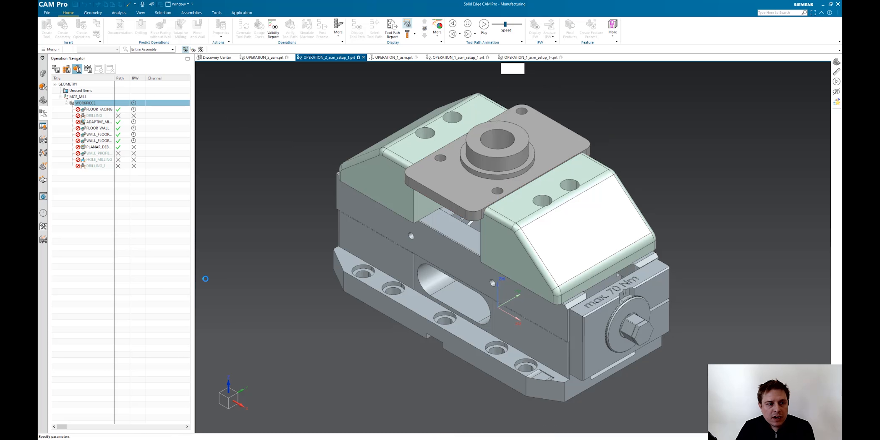
pyautogui.click(203, 209)
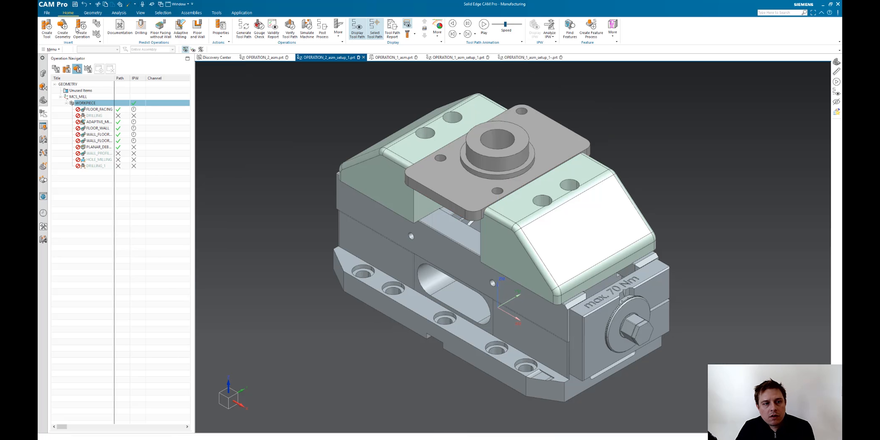
# Step: Regenerate program 1234 of the second setup, accept the paths, and display its tool paths from FLOOR_FACING to PLANAR_DEBURRING together
pyautogui.click(56, 68)
pyautogui.rightClick(83, 122)
pyautogui.click(111, 167)
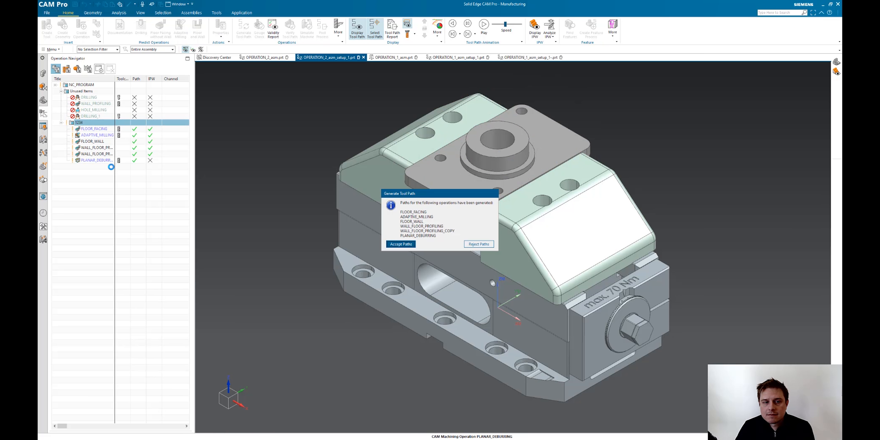
pyautogui.click(105, 131)
pyautogui.keyDown('shift'); pyautogui.click(102, 162); pyautogui.keyUp('shift')
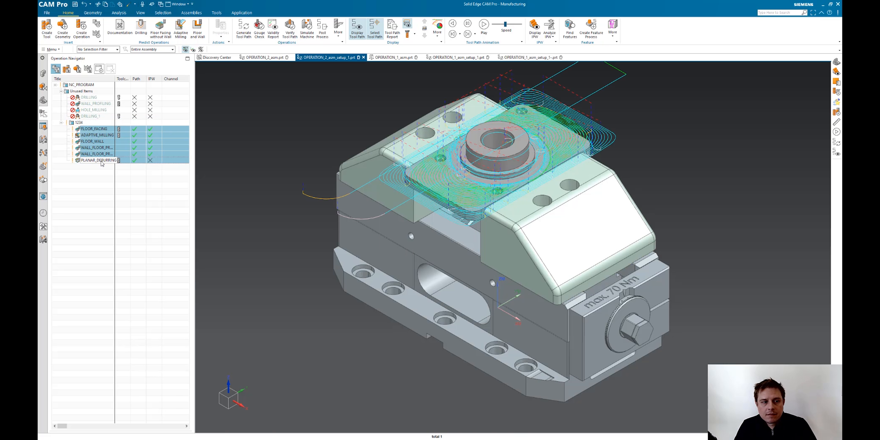
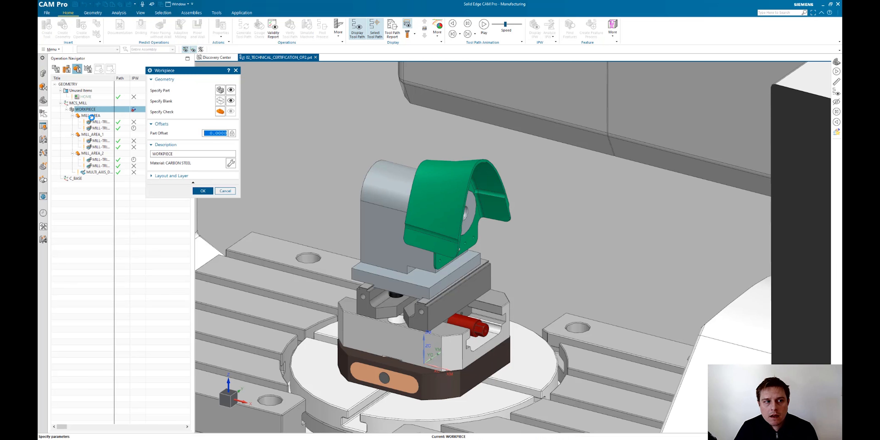
# Step: Inspect the in-process workpiece used as the WORKPIECE blank in 02_TECHNICAL_CERTIFICATION_OP2.prt from several angles, then close its definition
pyautogui.middleClick(225, 104)
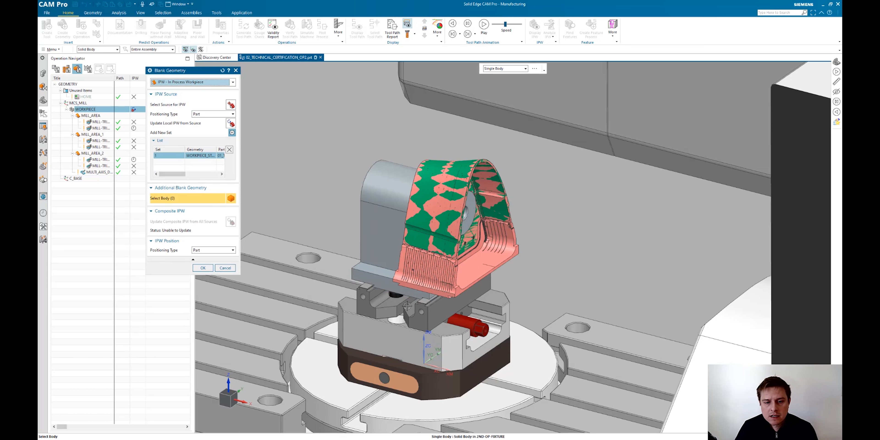
pyautogui.scroll(2, 406, 308)
pyautogui.moveTo(410, 301); pyautogui.dragTo(434, 245, button='middle')
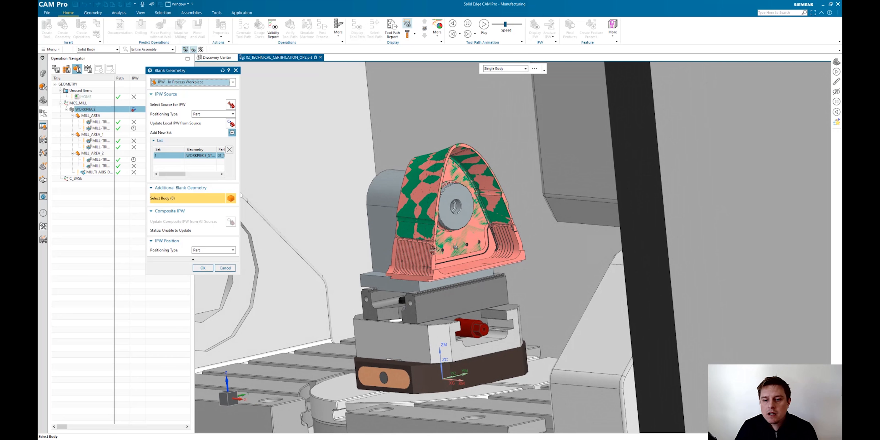
pyautogui.scroll(3, 440, 234)
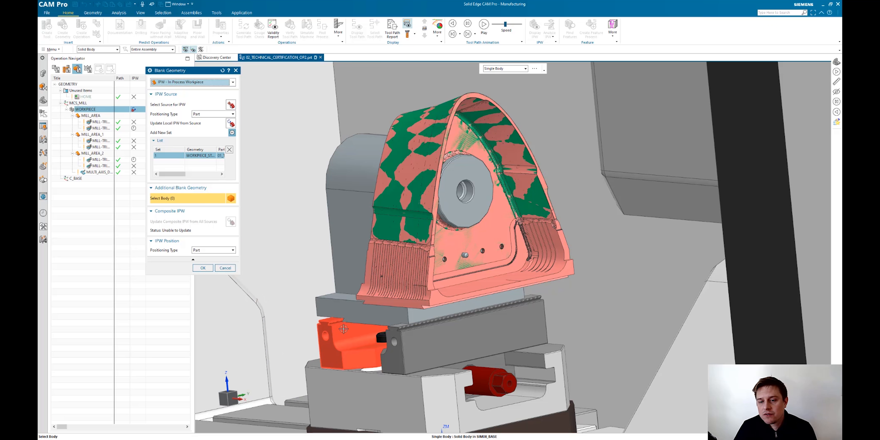
pyautogui.scroll(-10, 344, 329)
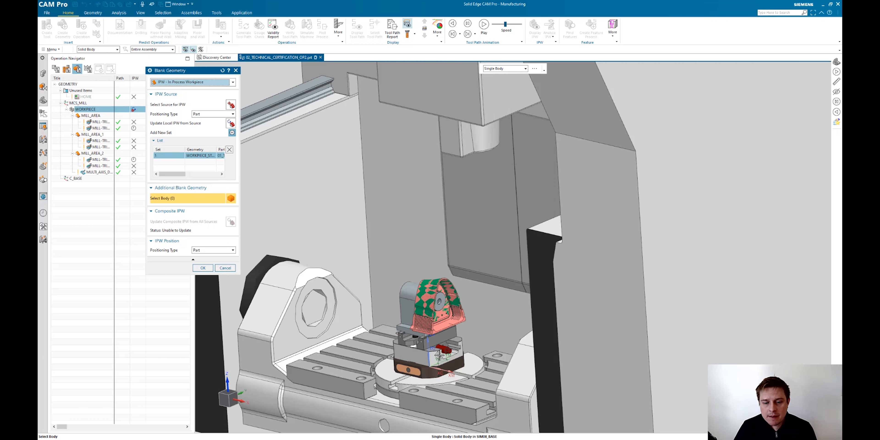
pyautogui.scroll(5, 439, 355)
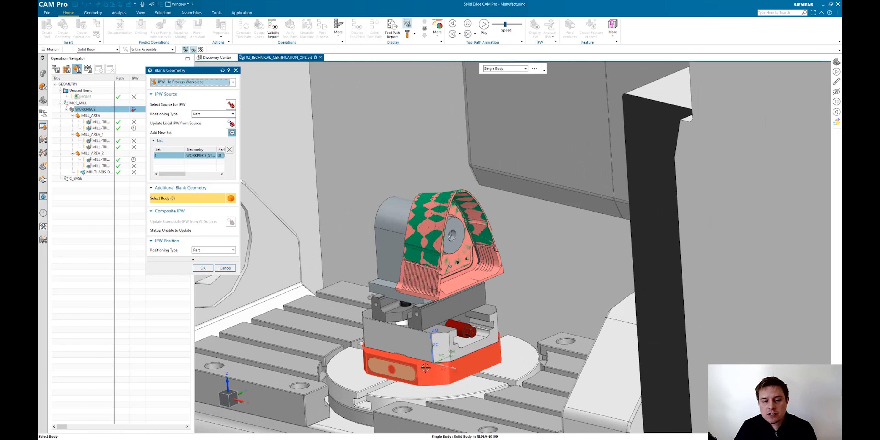
pyautogui.click(202, 268)
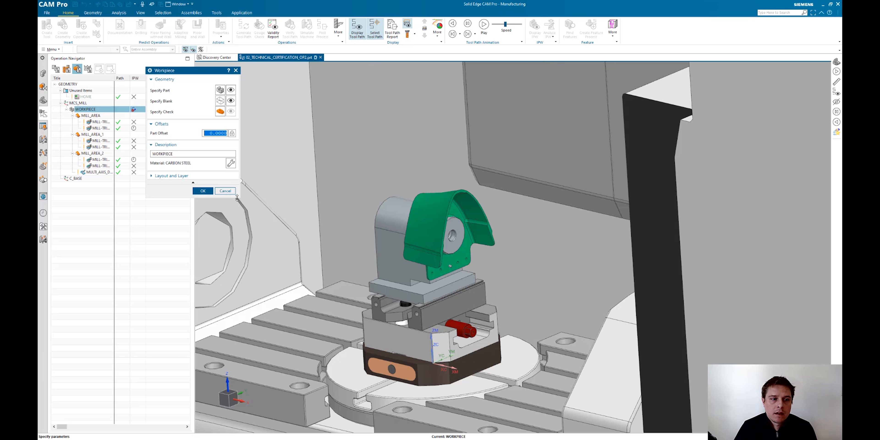
pyautogui.click(203, 190)
# Step: Select program 1234 in the program order and open its machine simulation
pyautogui.click(57, 70)
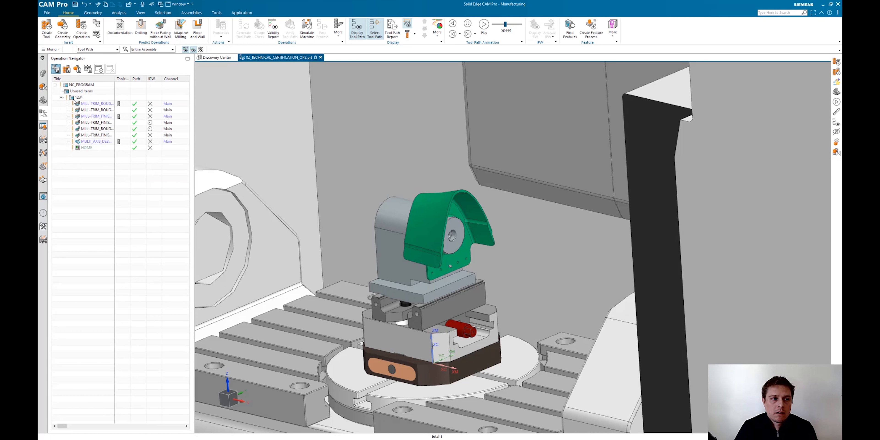
pyautogui.scroll(-5, 291, 254)
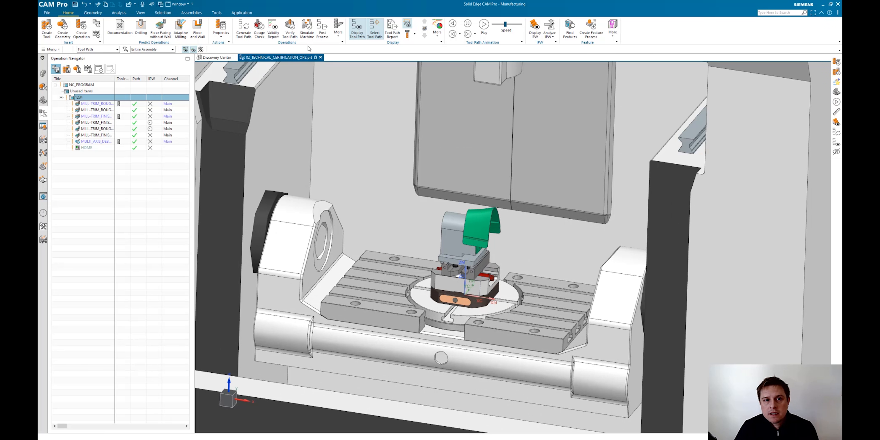
pyautogui.click(307, 30)
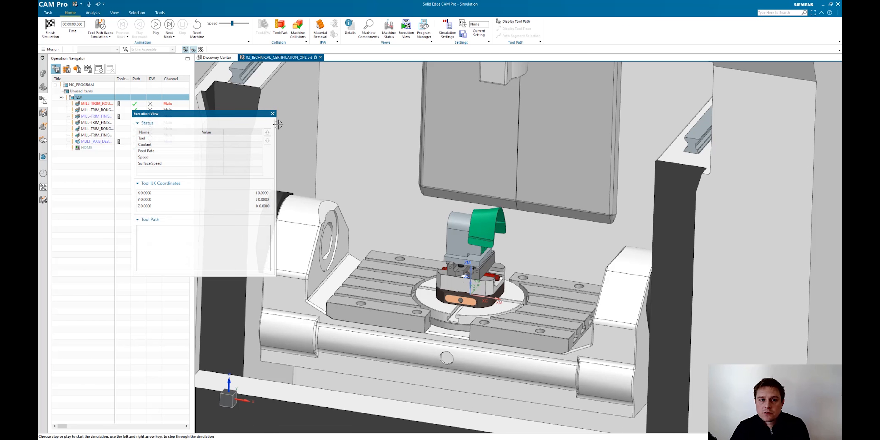
# Step: Switch the simulation to machine-code based and look through the main NC program in a widened execution view
pyautogui.click(110, 37)
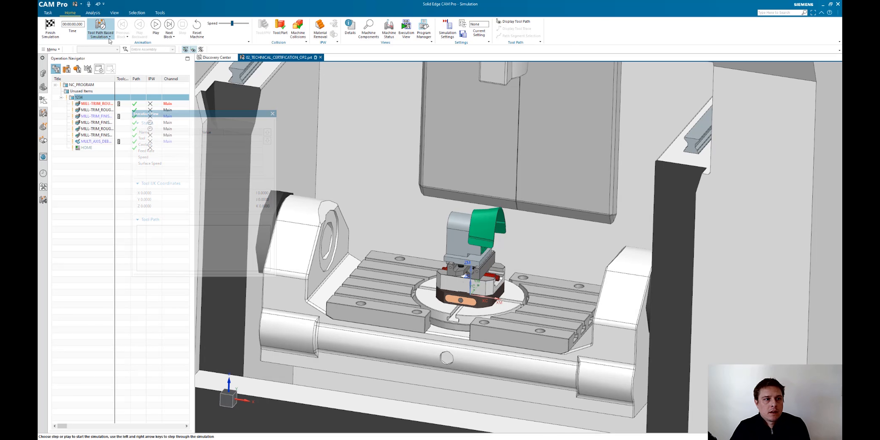
pyautogui.click(119, 57)
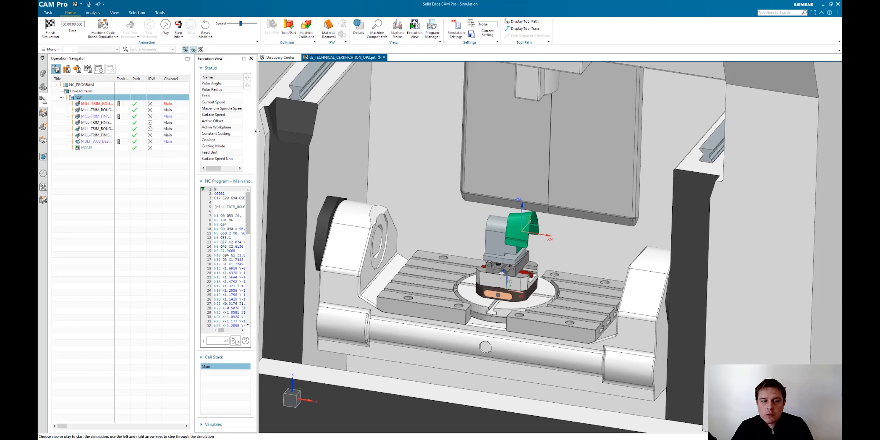
pyautogui.moveTo(325, 143); pyautogui.dragTo(326, 142)
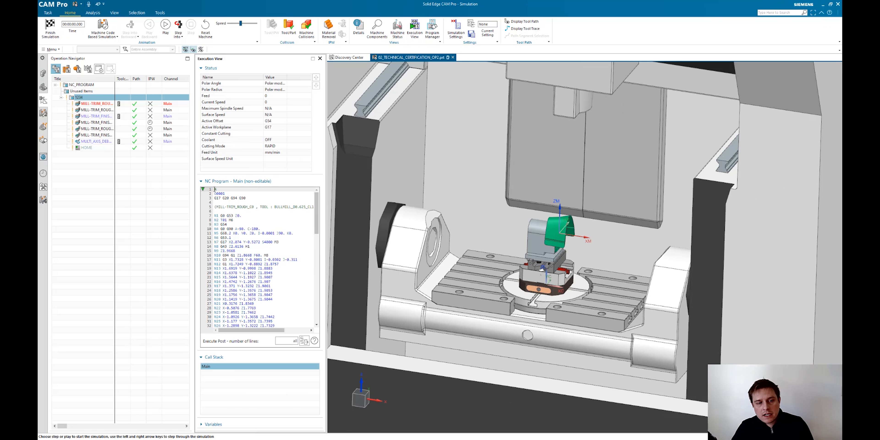
pyautogui.scroll(-8, 277, 239)
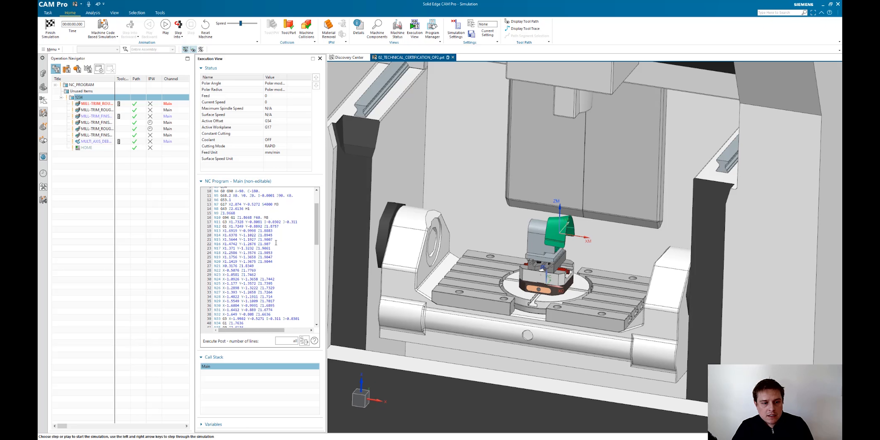
pyautogui.scroll(8, 267, 256)
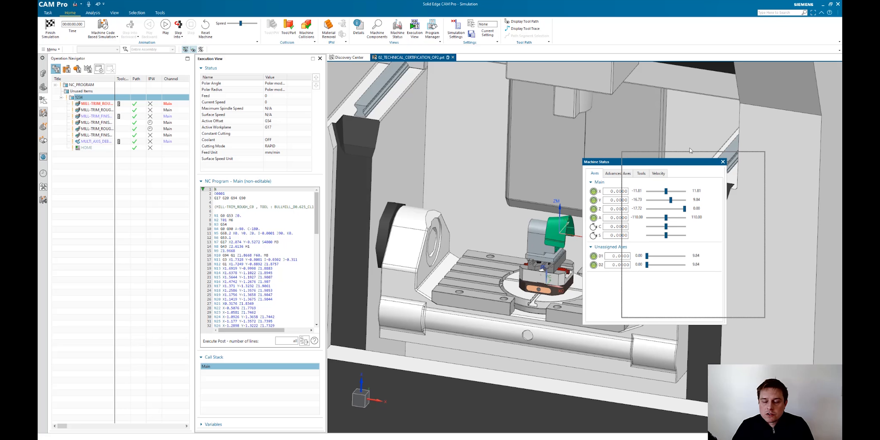
# Step: Turn on material removal and inspect the in-process workpiece in its fixture on the rotary table
pyautogui.scroll(-4, 392, 241)
pyautogui.moveTo(411, 233); pyautogui.dragTo(427, 233, button='middle')
pyautogui.scroll(2, 427, 233)
pyautogui.scroll(2, 427, 233)
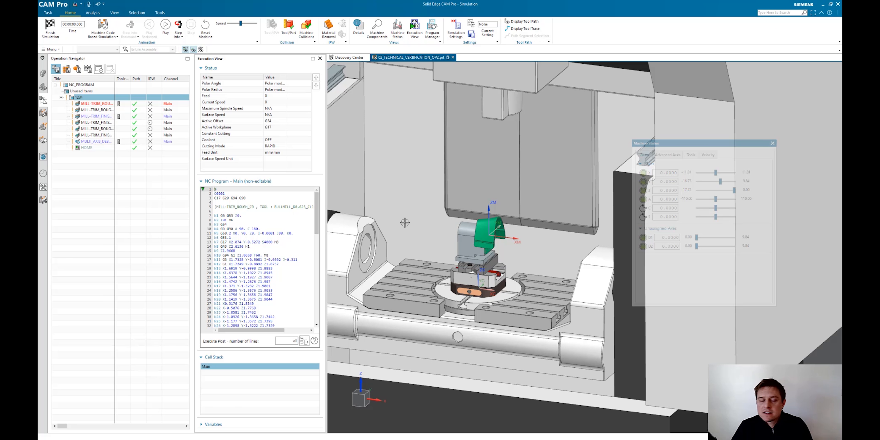
pyautogui.click(330, 34)
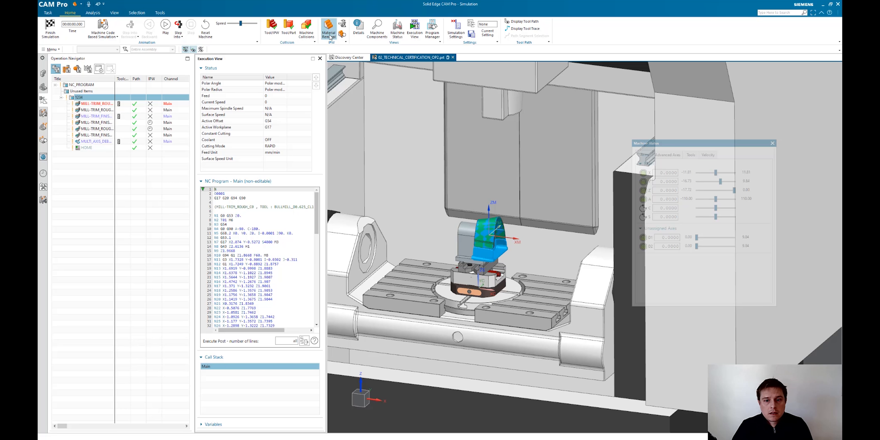
pyautogui.scroll(5, 423, 256)
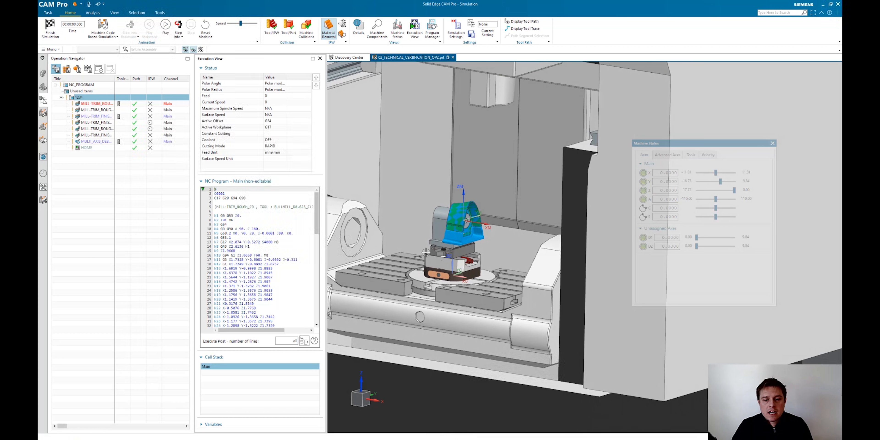
pyautogui.scroll(3, 452, 240)
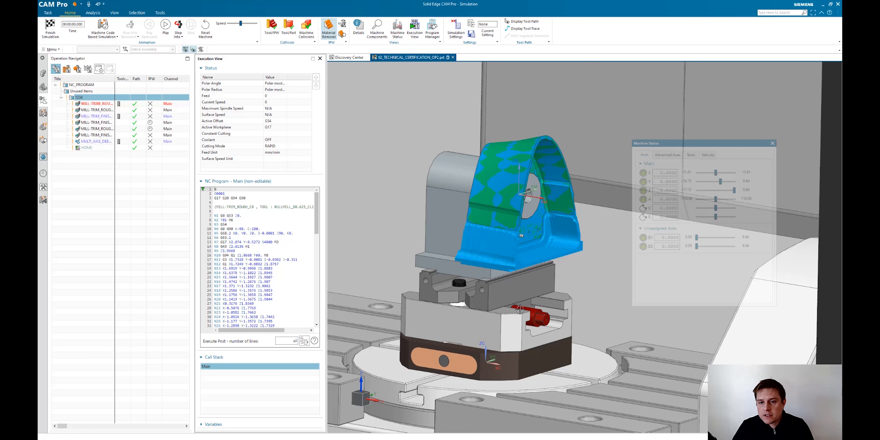
pyautogui.scroll(-5, 520, 309)
pyautogui.moveTo(482, 331); pyautogui.dragTo(493, 343, button='middle')
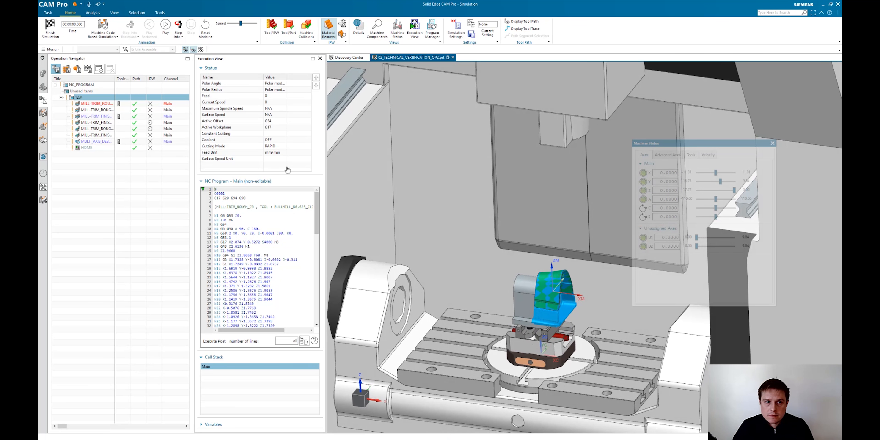
# Step: Play the machine-code simulation of program 1234 and increase its playback speed during the multi-axis deburring operation
pyautogui.click(166, 25)
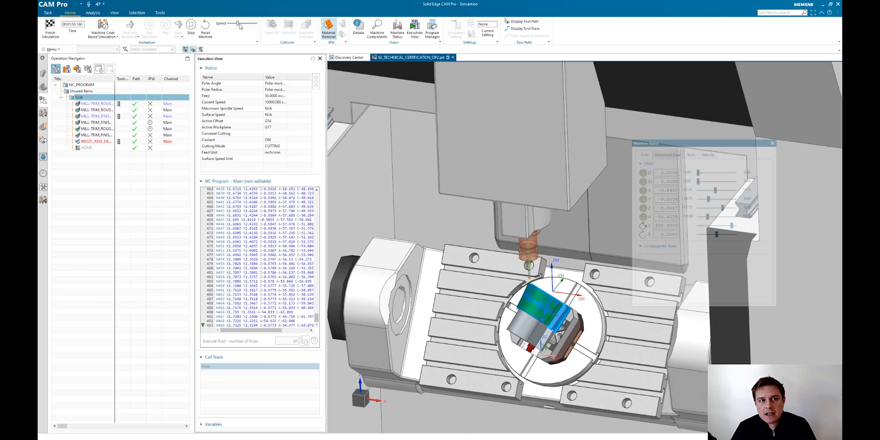
pyautogui.moveTo(242, 26); pyautogui.dragTo(244, 29)
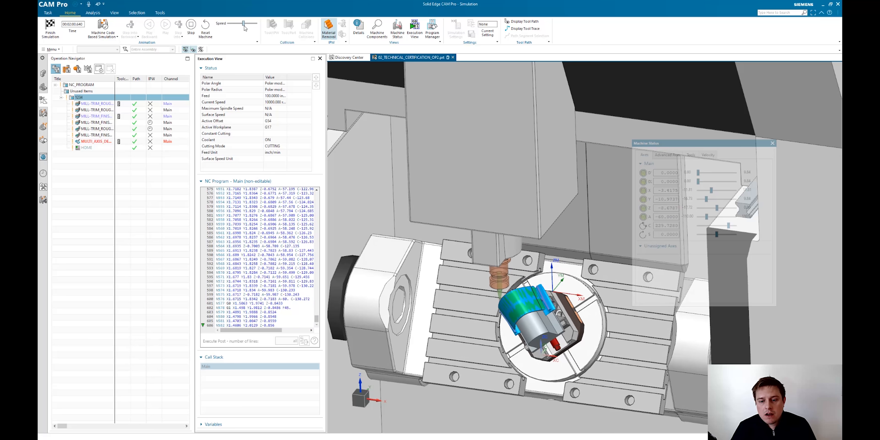